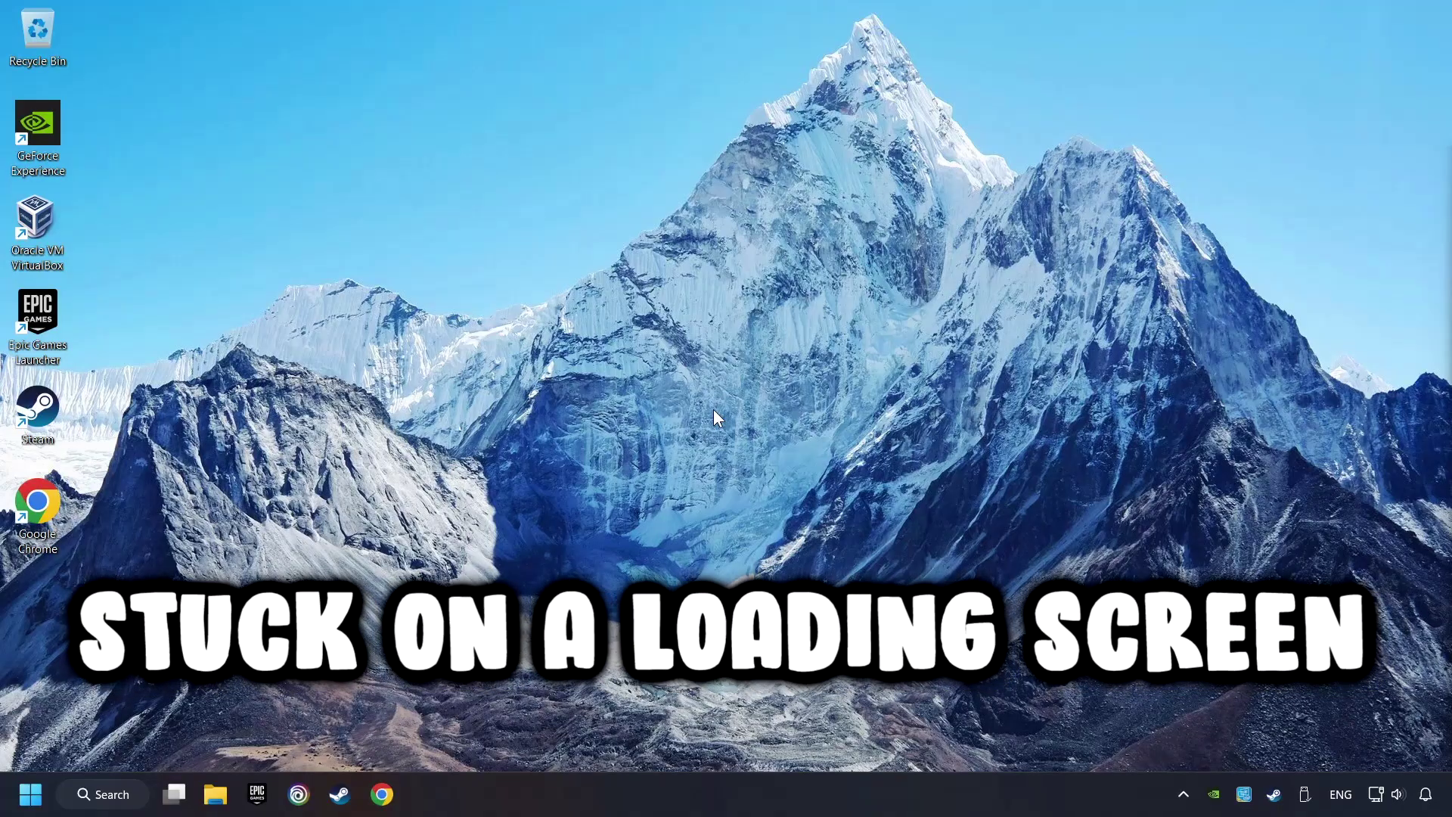
Search Windows for 'device manager' and launch Device Manager
left_click(109, 794)
type("device manager")
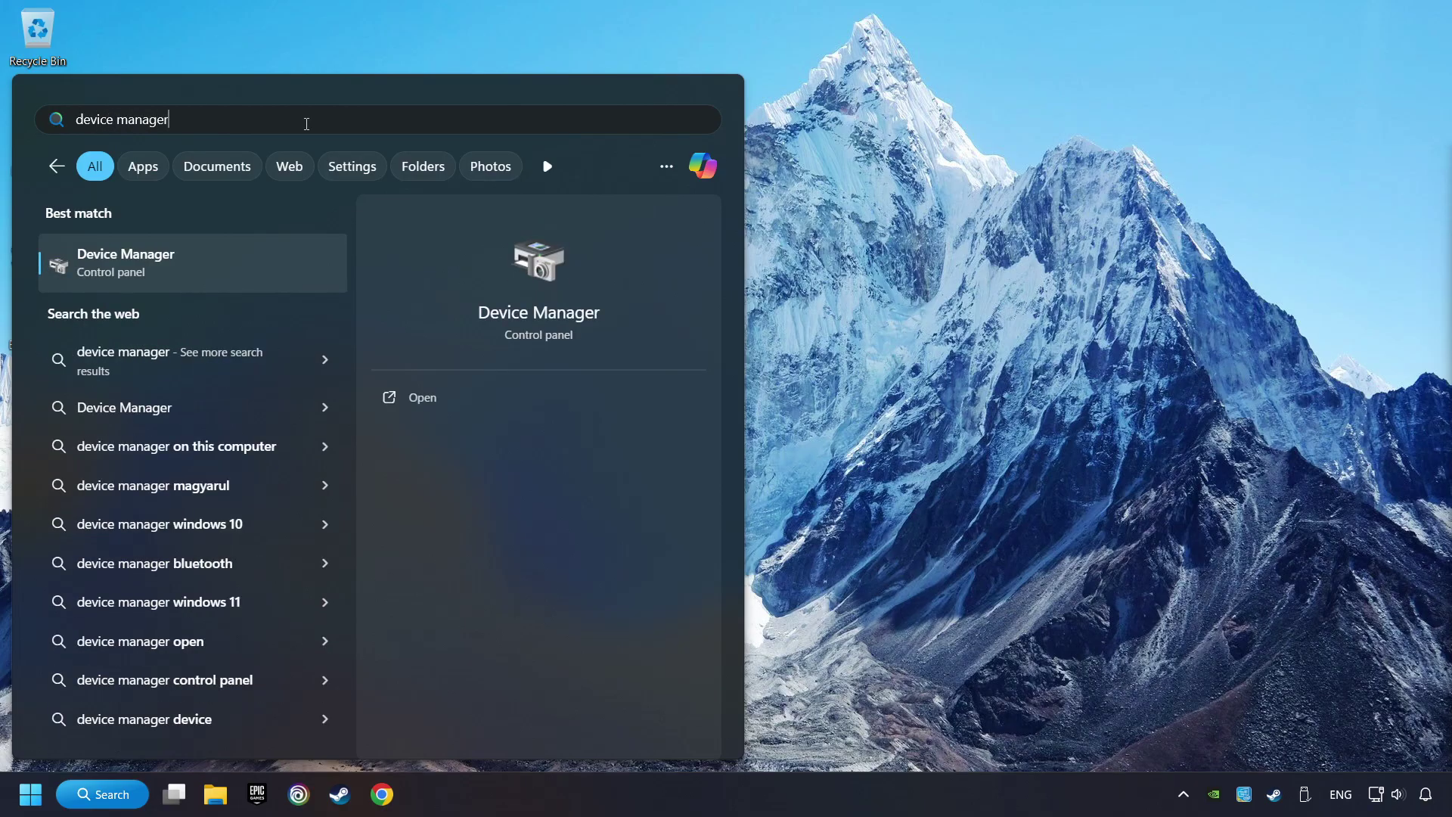
Launch Device Manager and select the NVIDIA GeForce GTX 1050 Ti under Display adapters
left_click(296, 265)
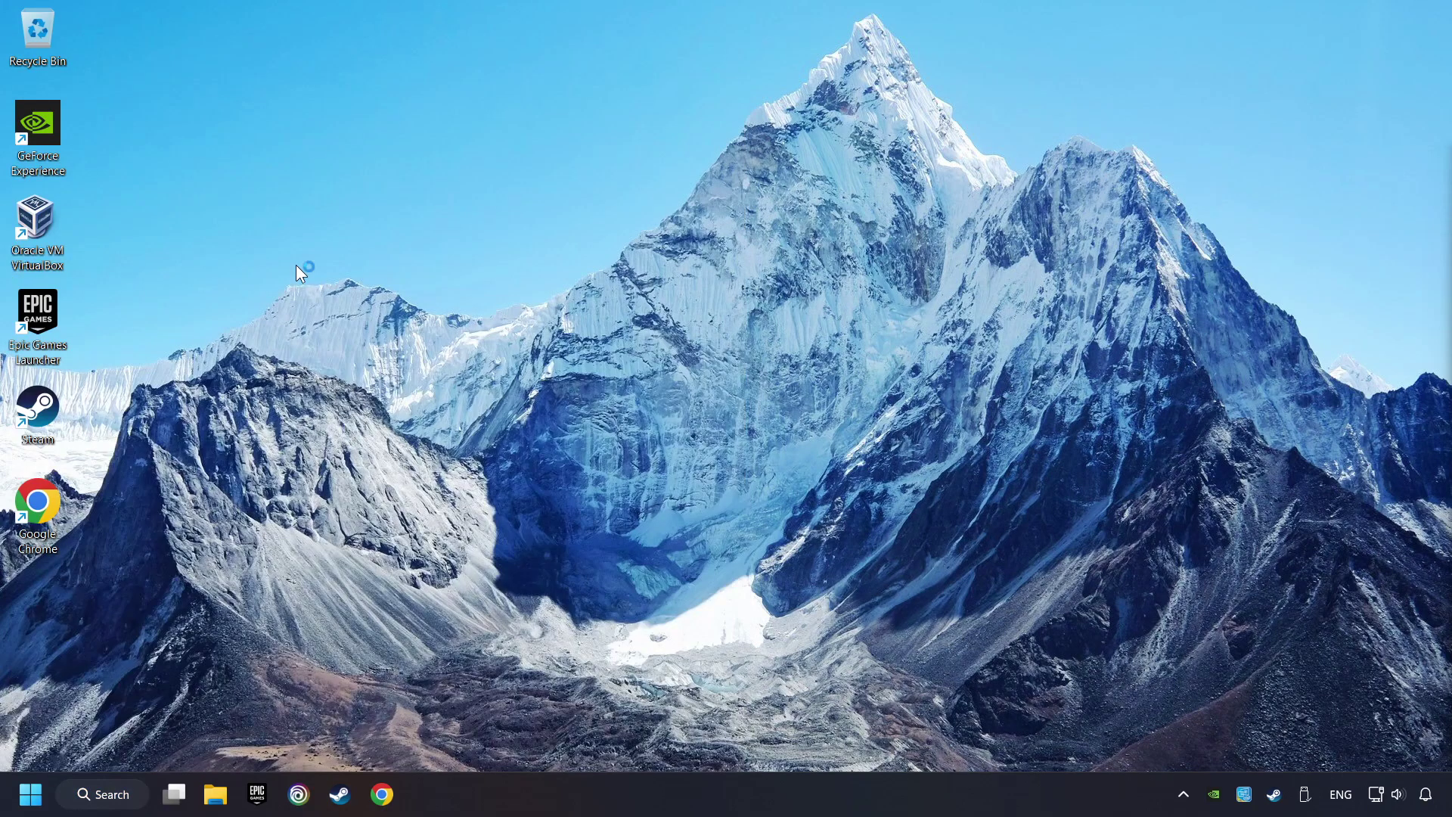
left_click_drag(284, 55, 550, 136)
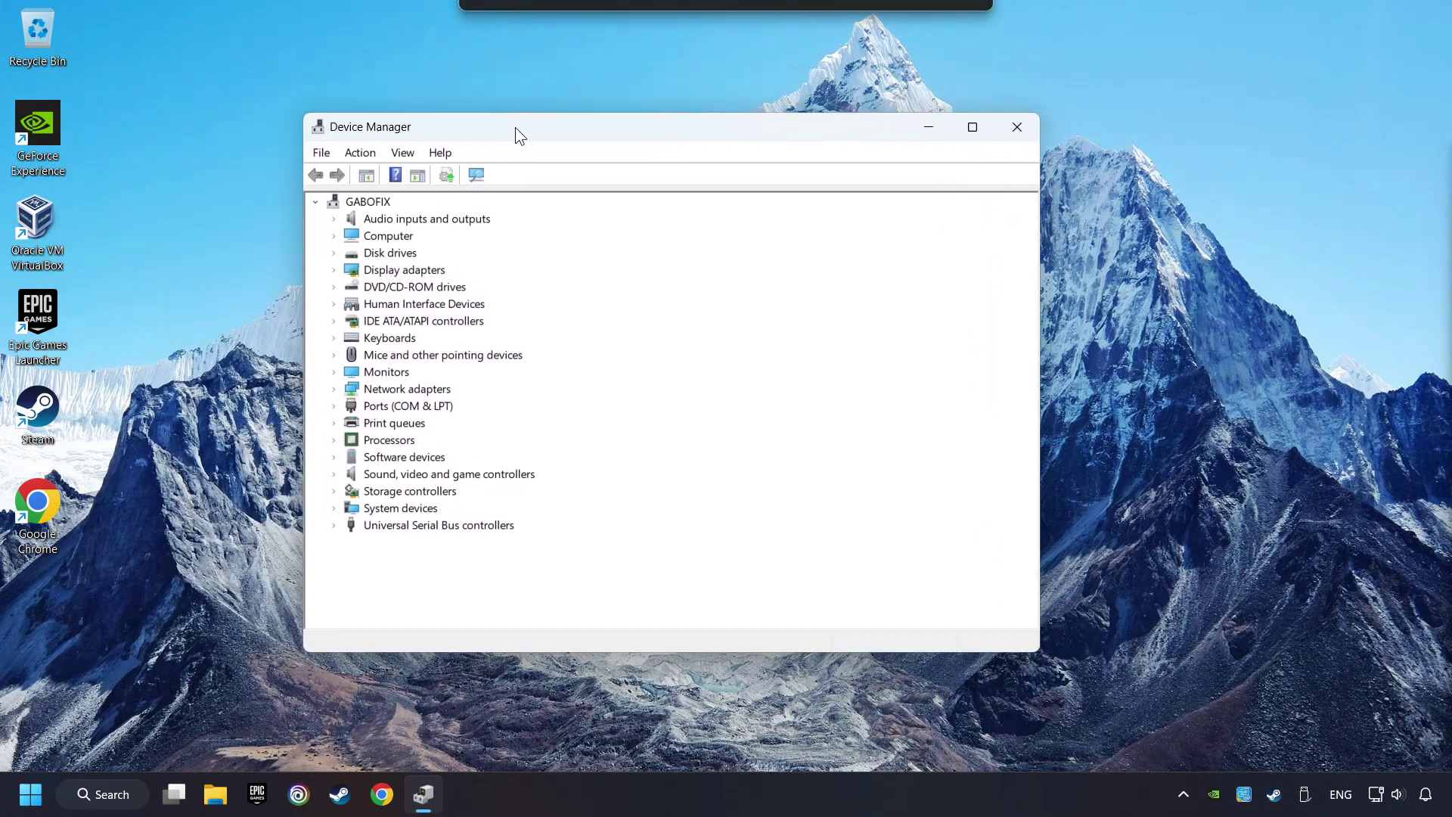
left_click(400, 281)
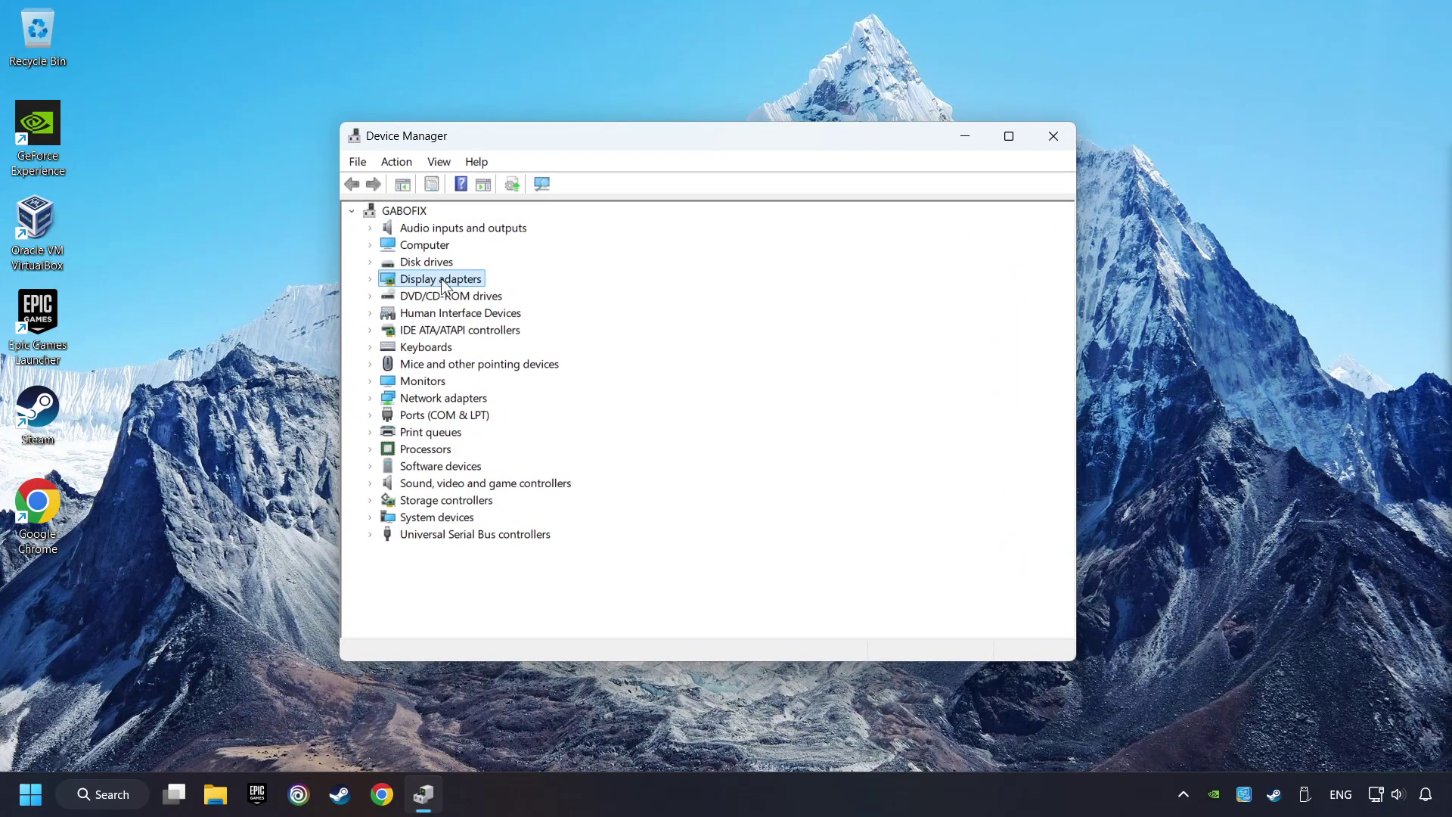
left_click(372, 281)
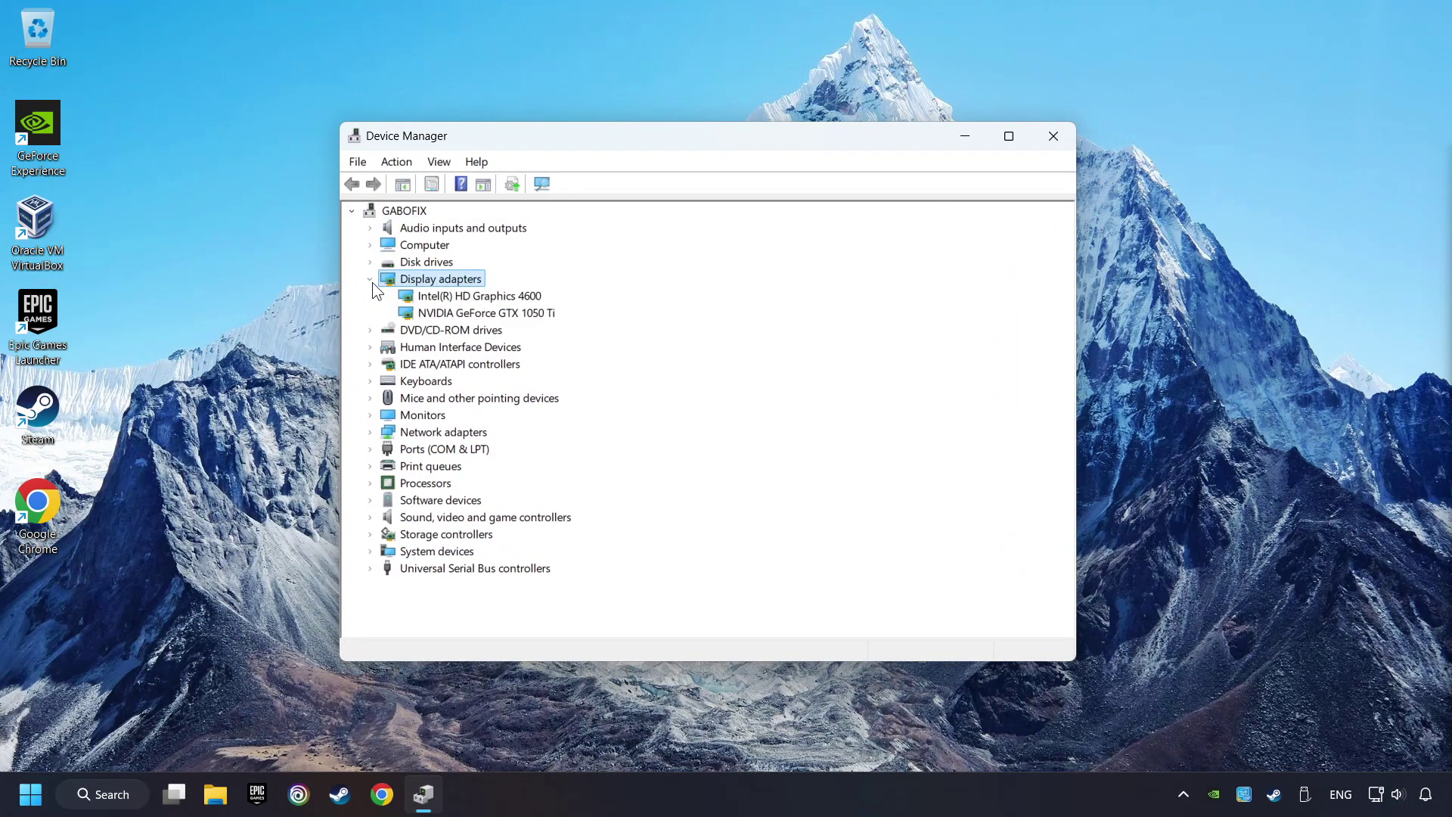
left_click(422, 317)
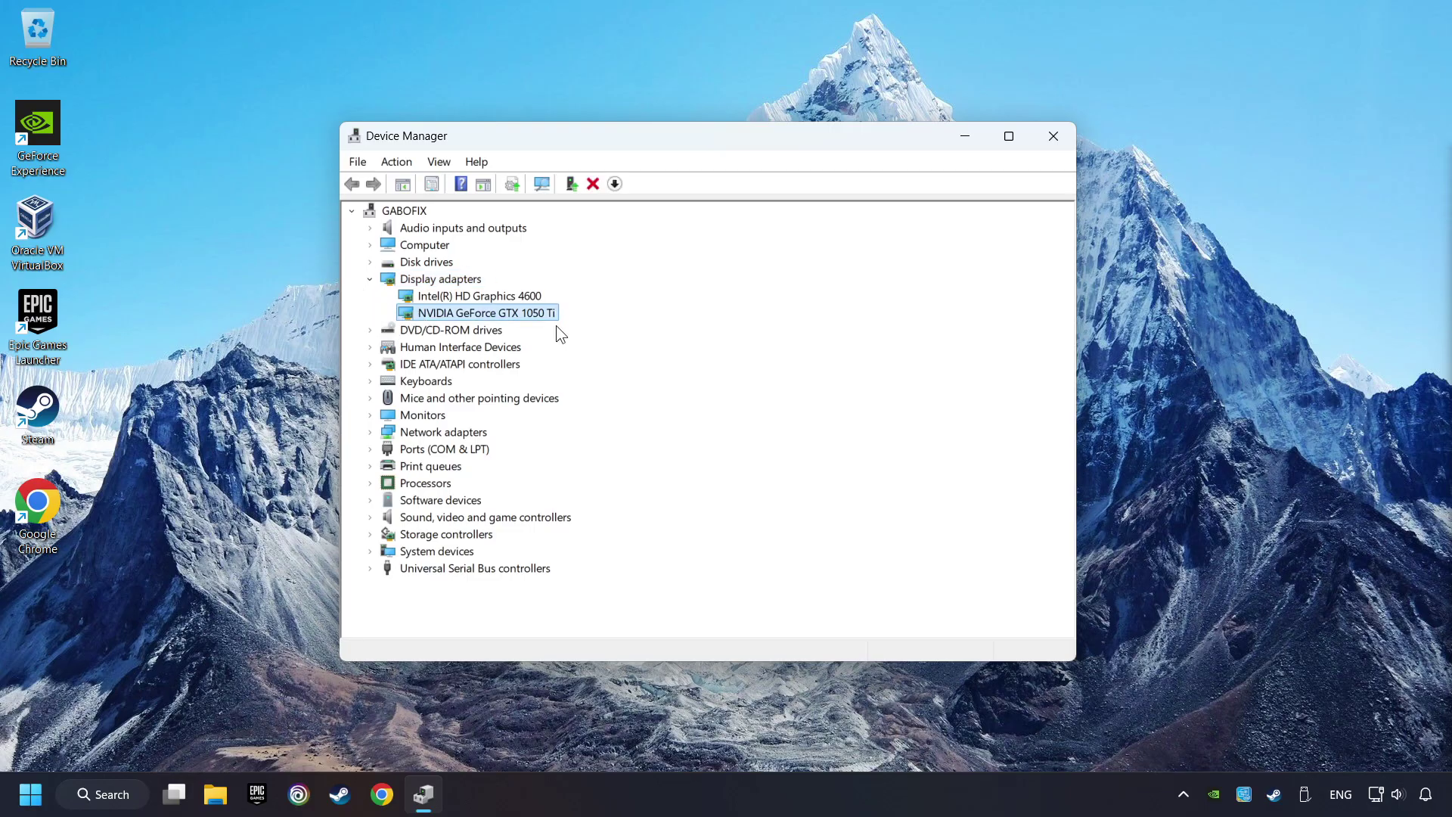
Auto-search for a newer NVIDIA driver, dismiss the already-installed result, and close Device Manager
right_click(507, 310)
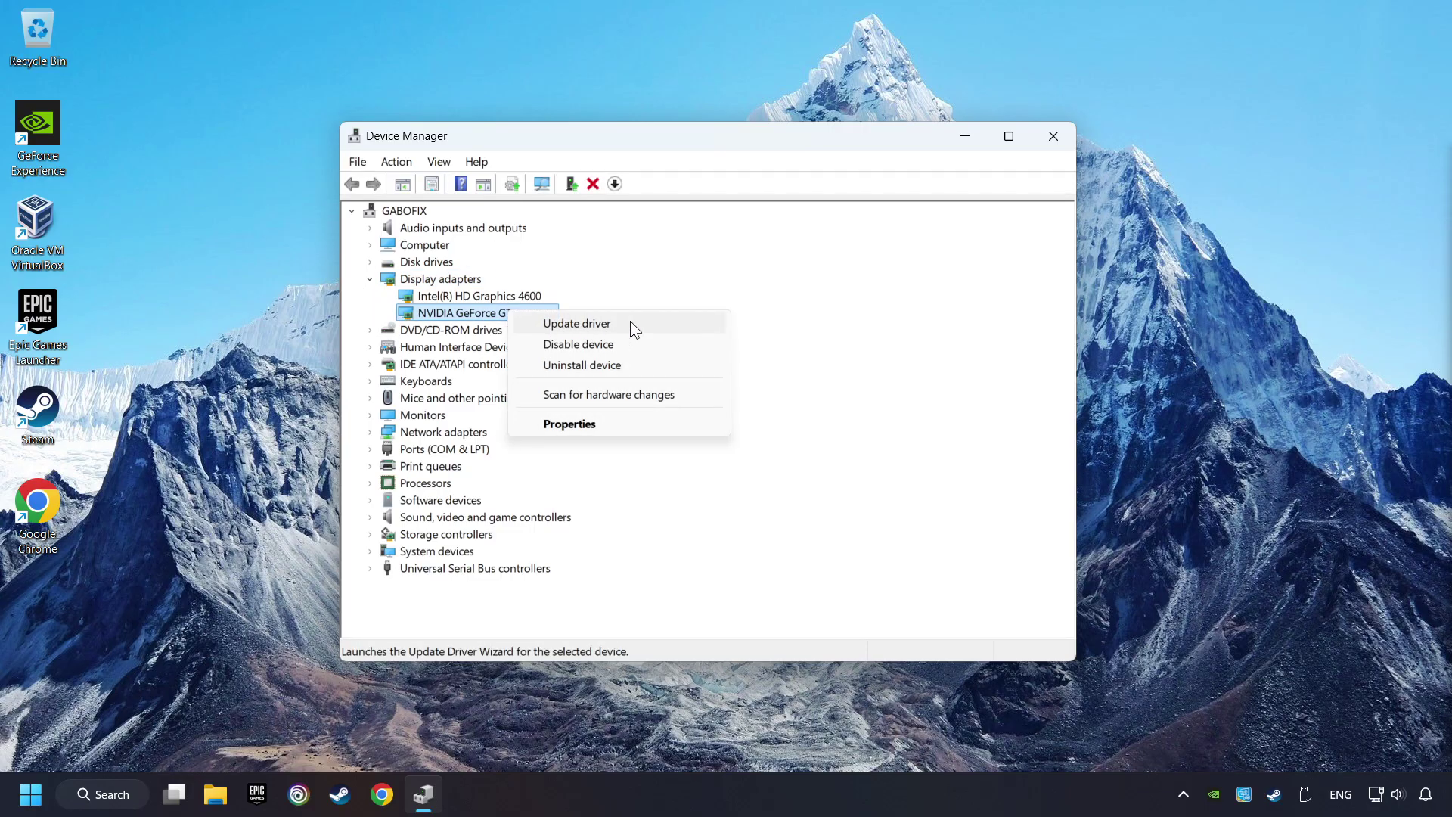
left_click(671, 324)
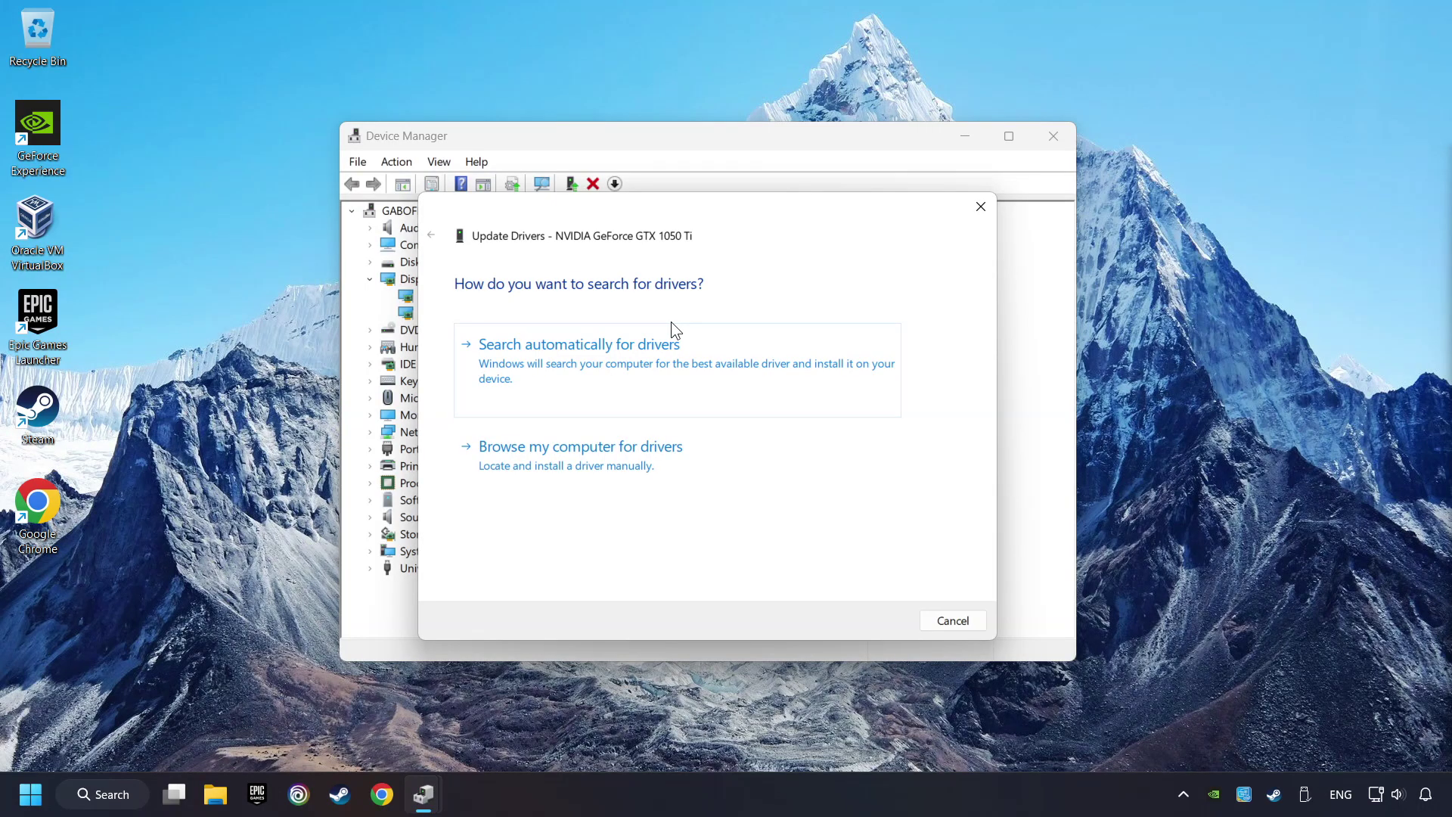
left_click(638, 360)
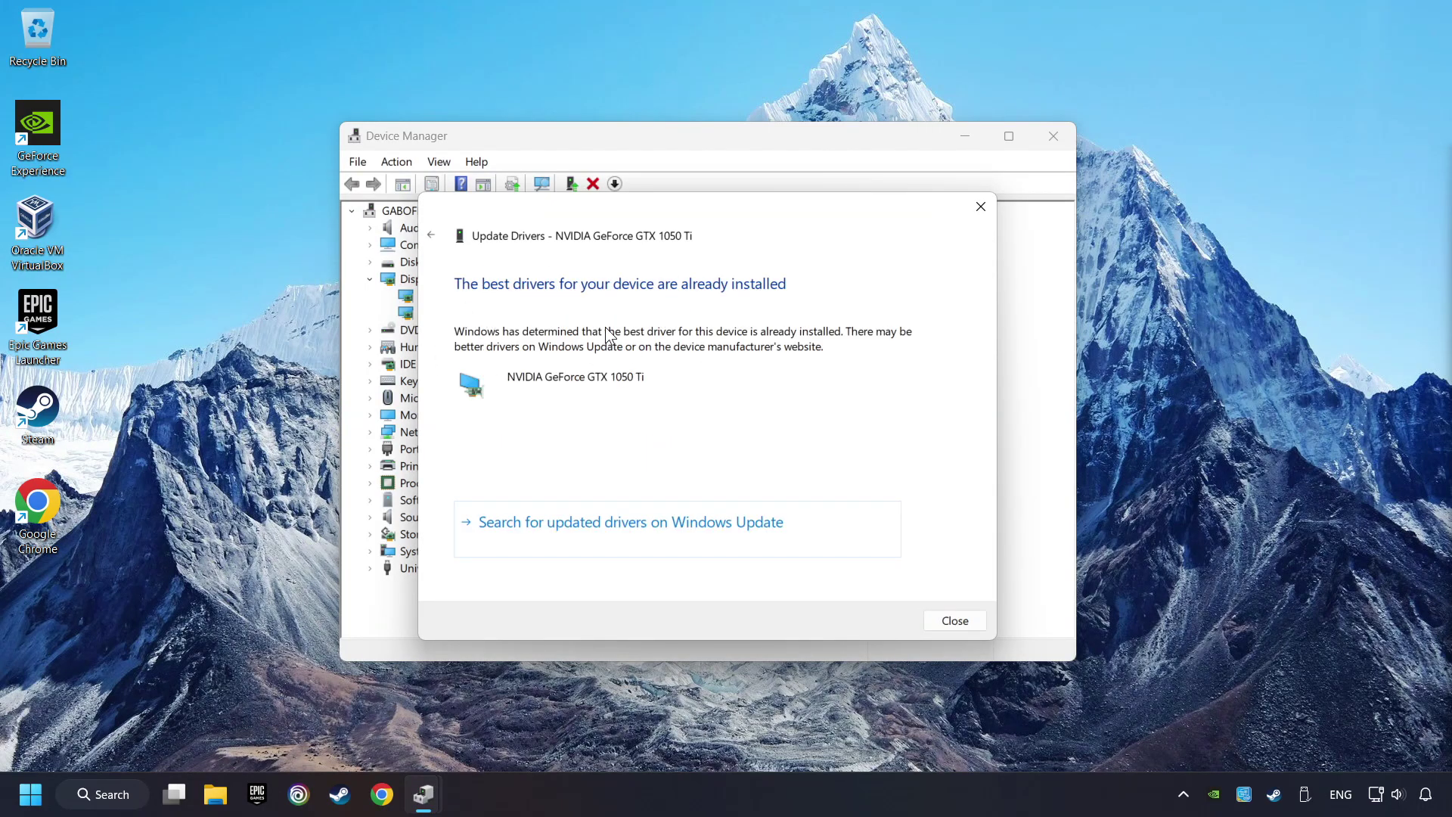
left_click(955, 621)
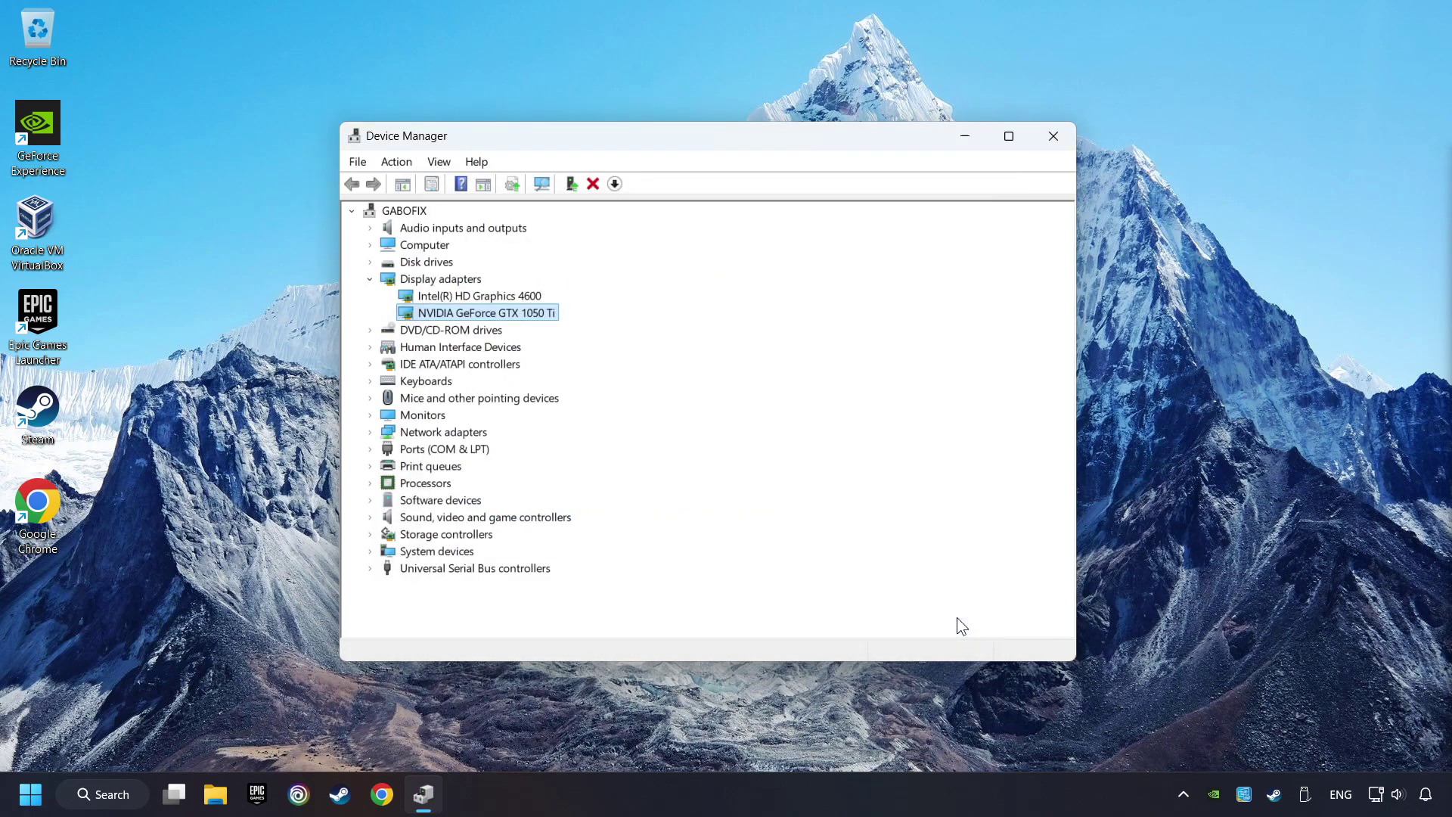
left_click(1053, 139)
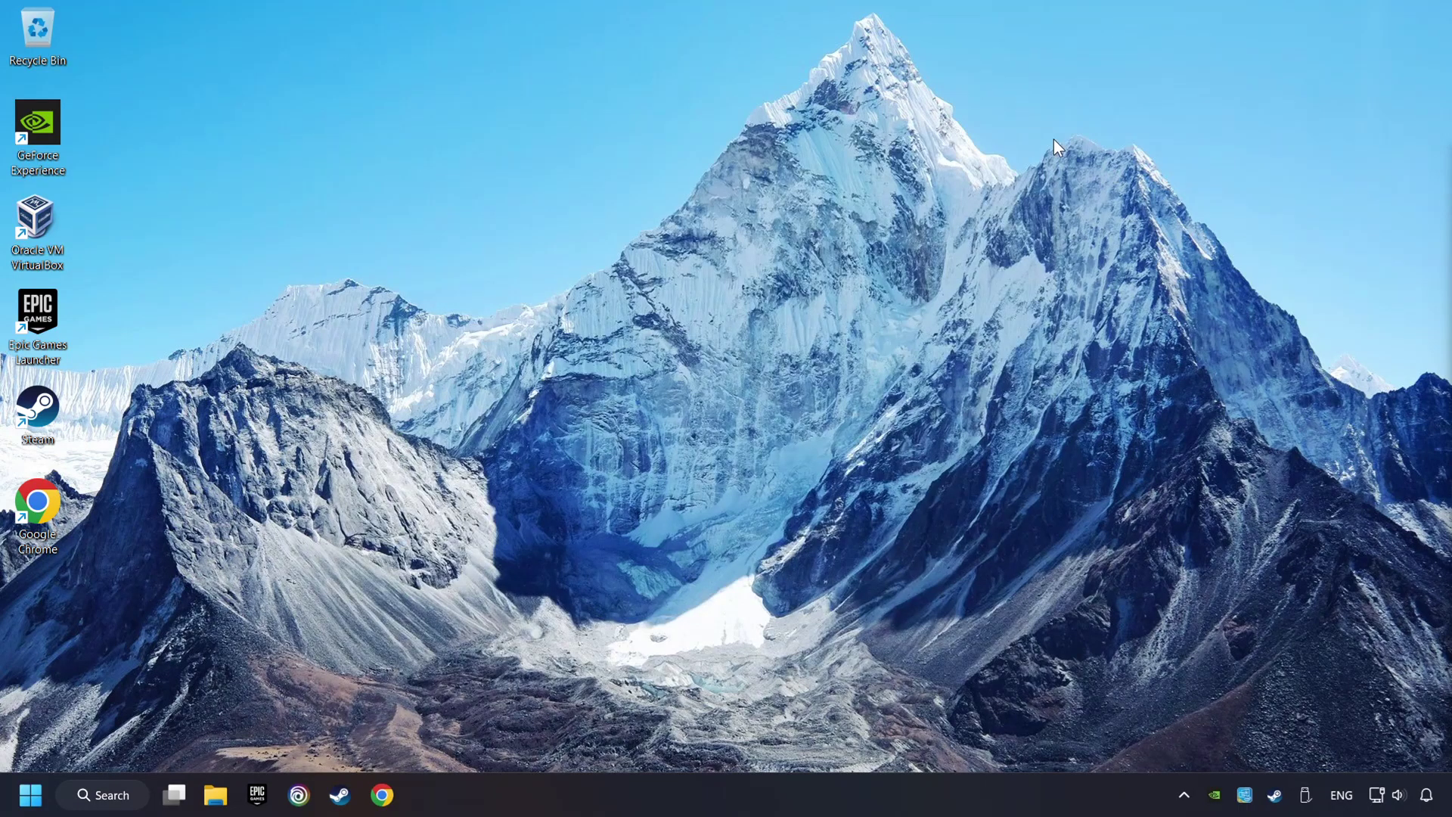
Download GeForce Experience 3.28.0.417 from NVIDIA's Official GeForce Drivers page and run the installer
left_click(382, 794)
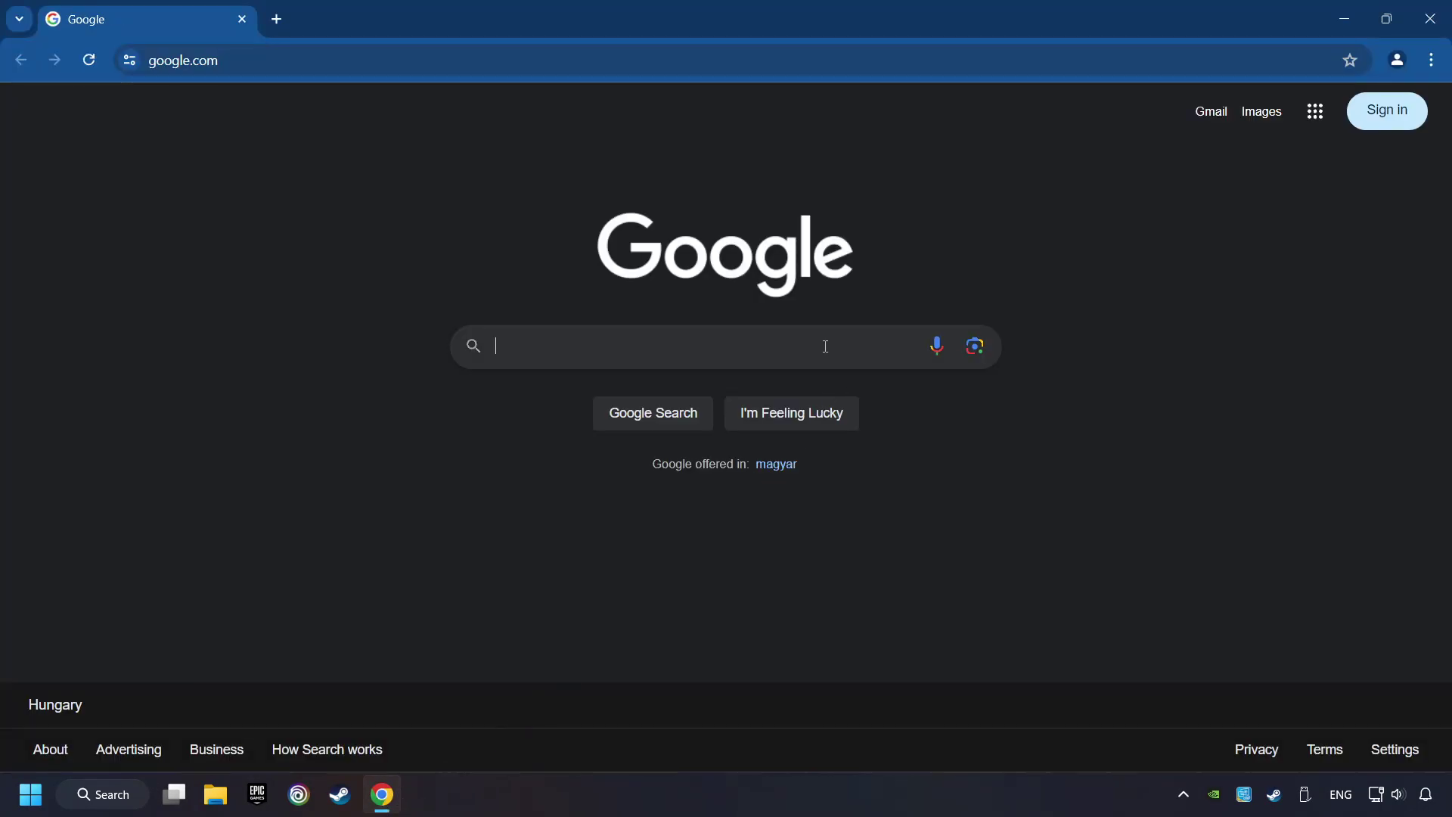
type("nvidia gefo")
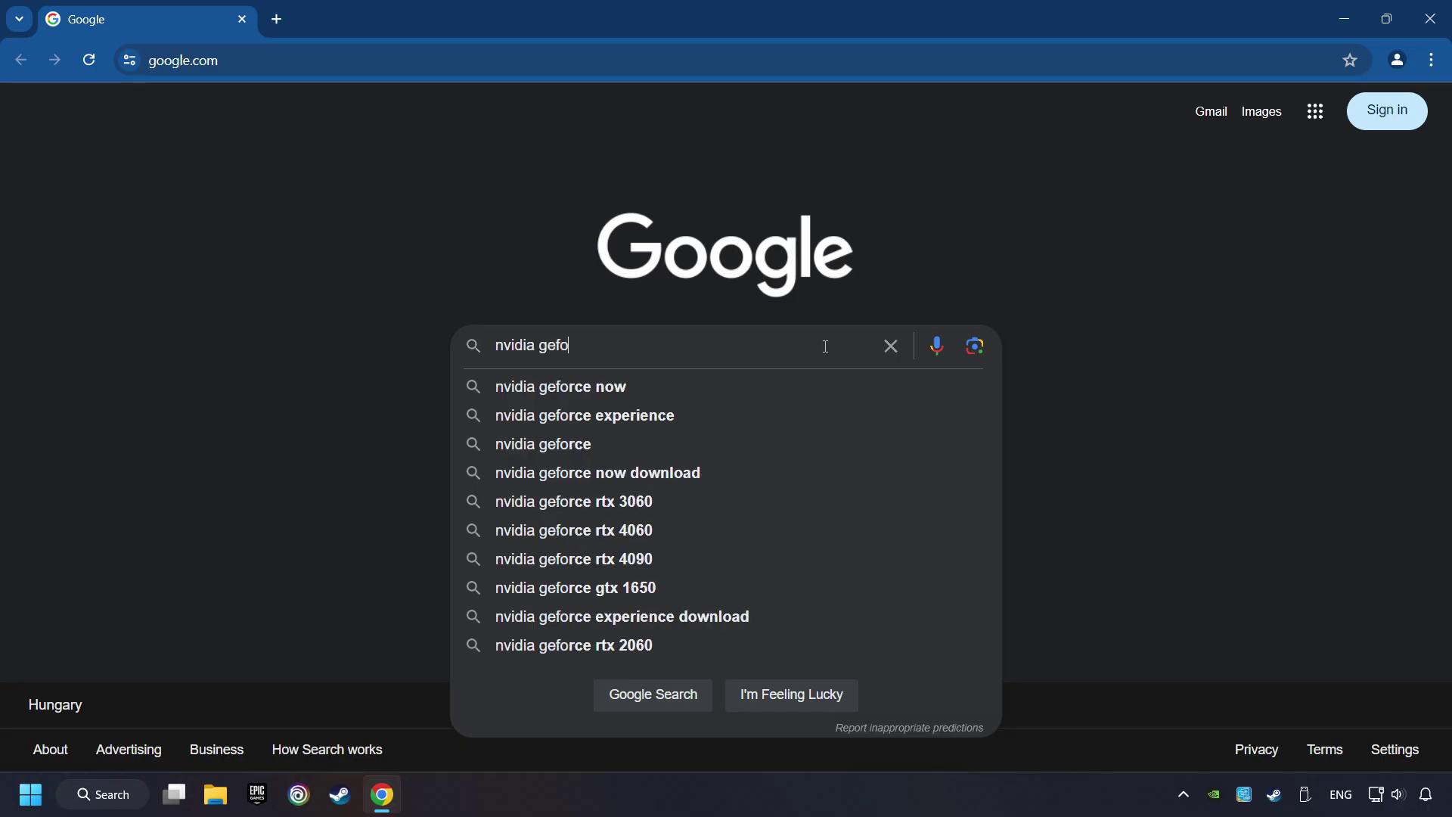
type("rce driver dow")
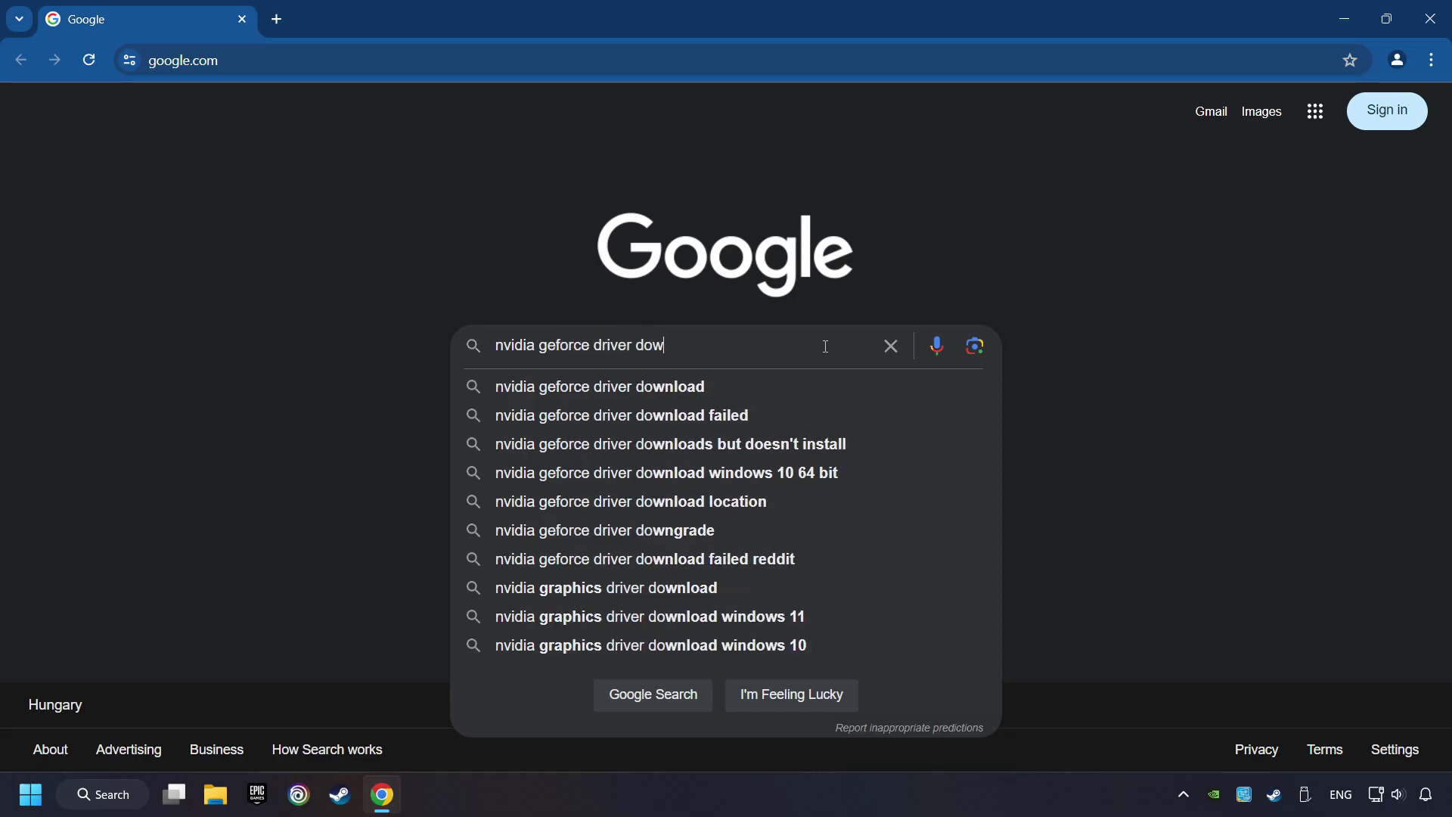
type("nload")
key("Return")
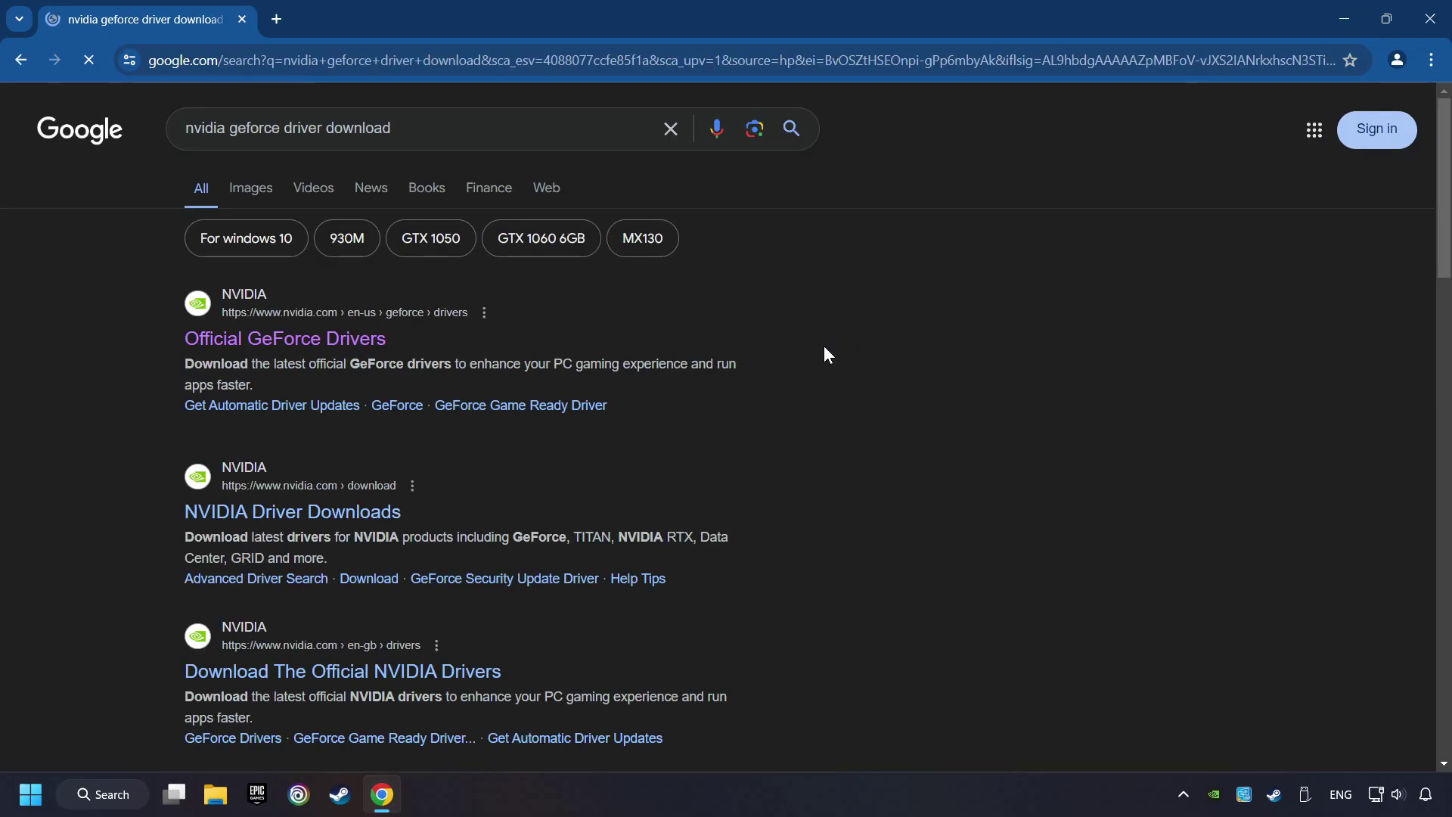
left_click(308, 343)
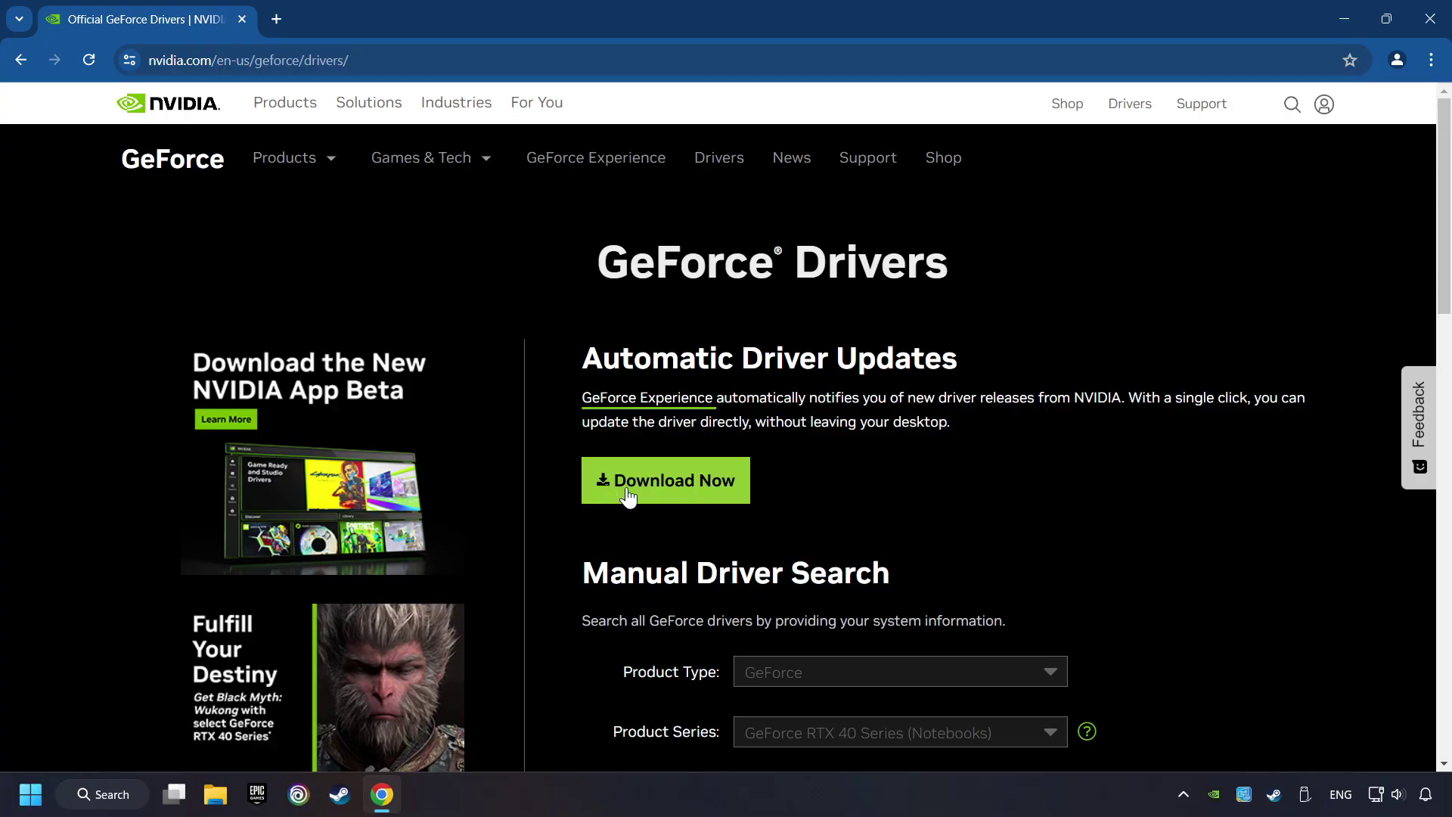
left_click(683, 501)
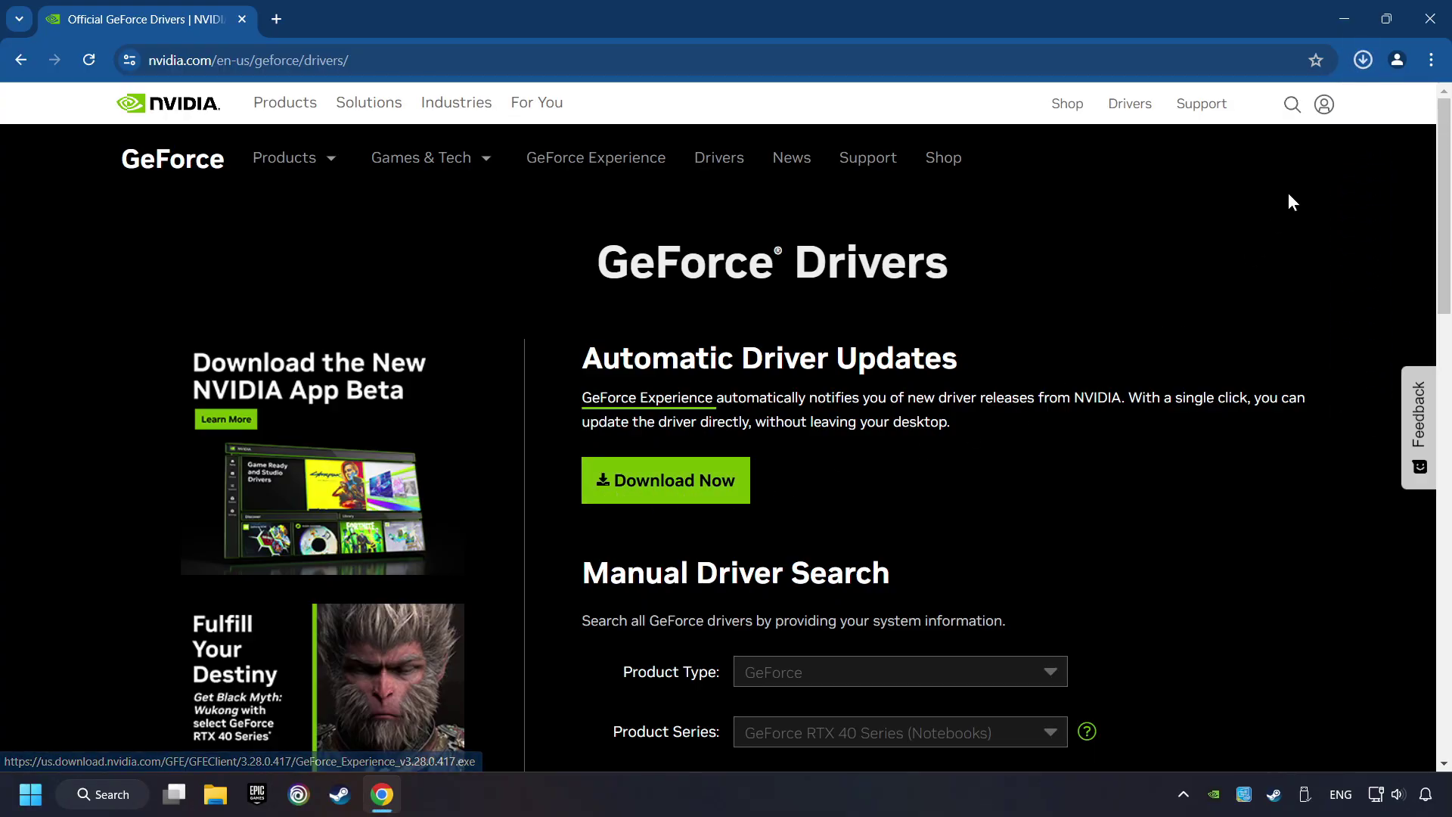
left_click(1363, 62)
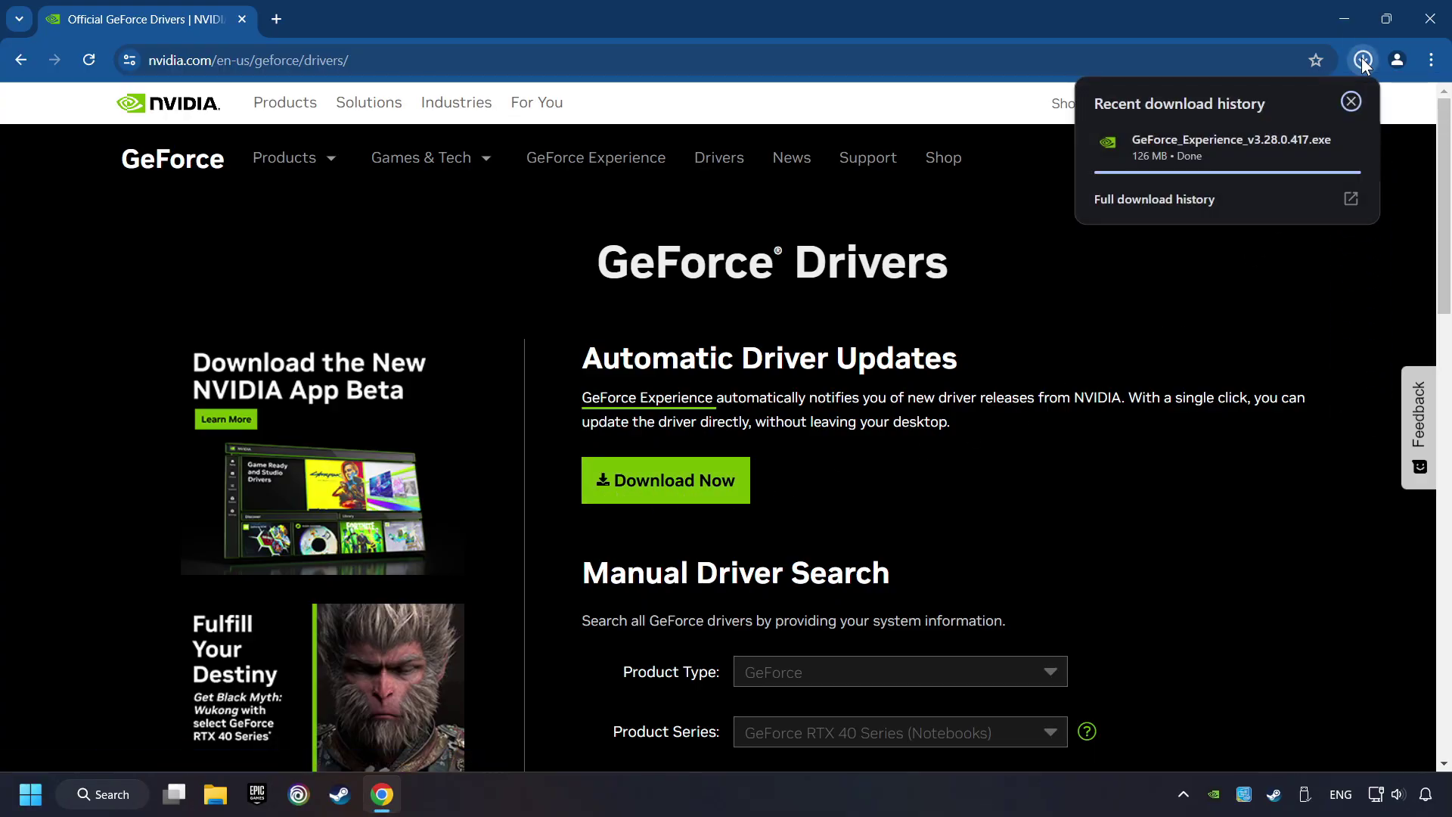
left_click(1237, 157)
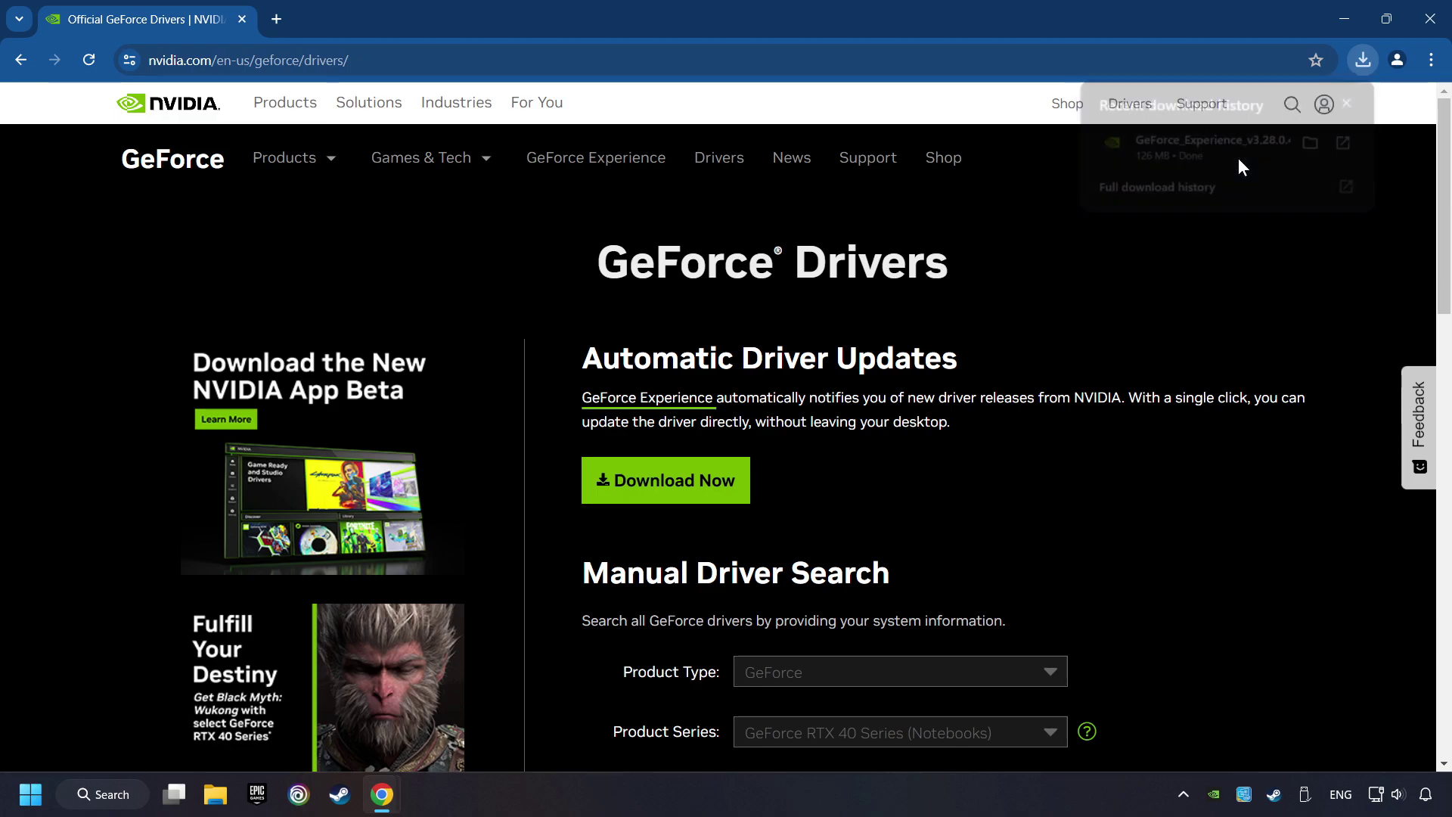
Close Chrome, agree and install GeForce Experience, and close the release-notes tab
left_click(1428, 23)
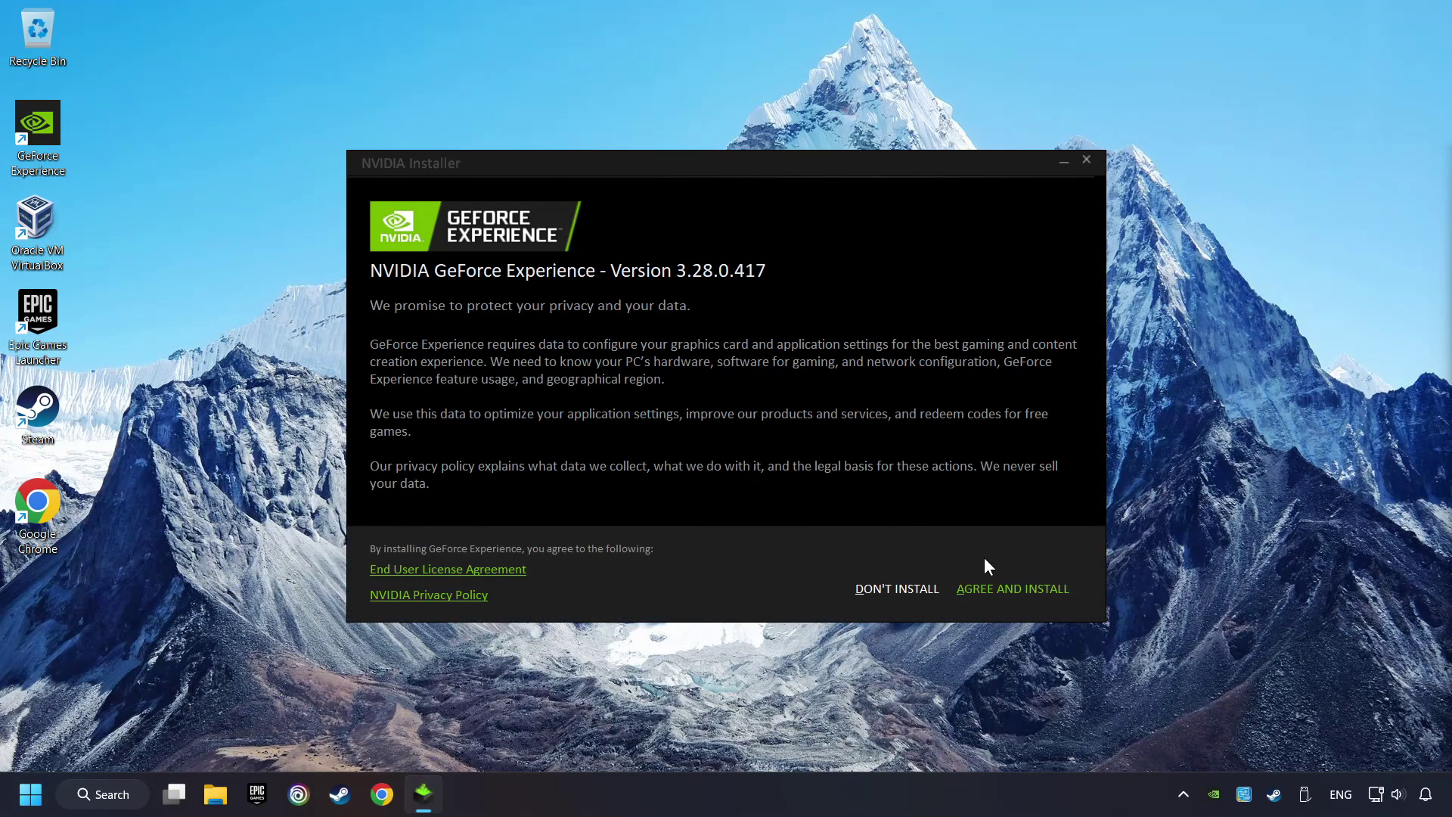
left_click(1036, 596)
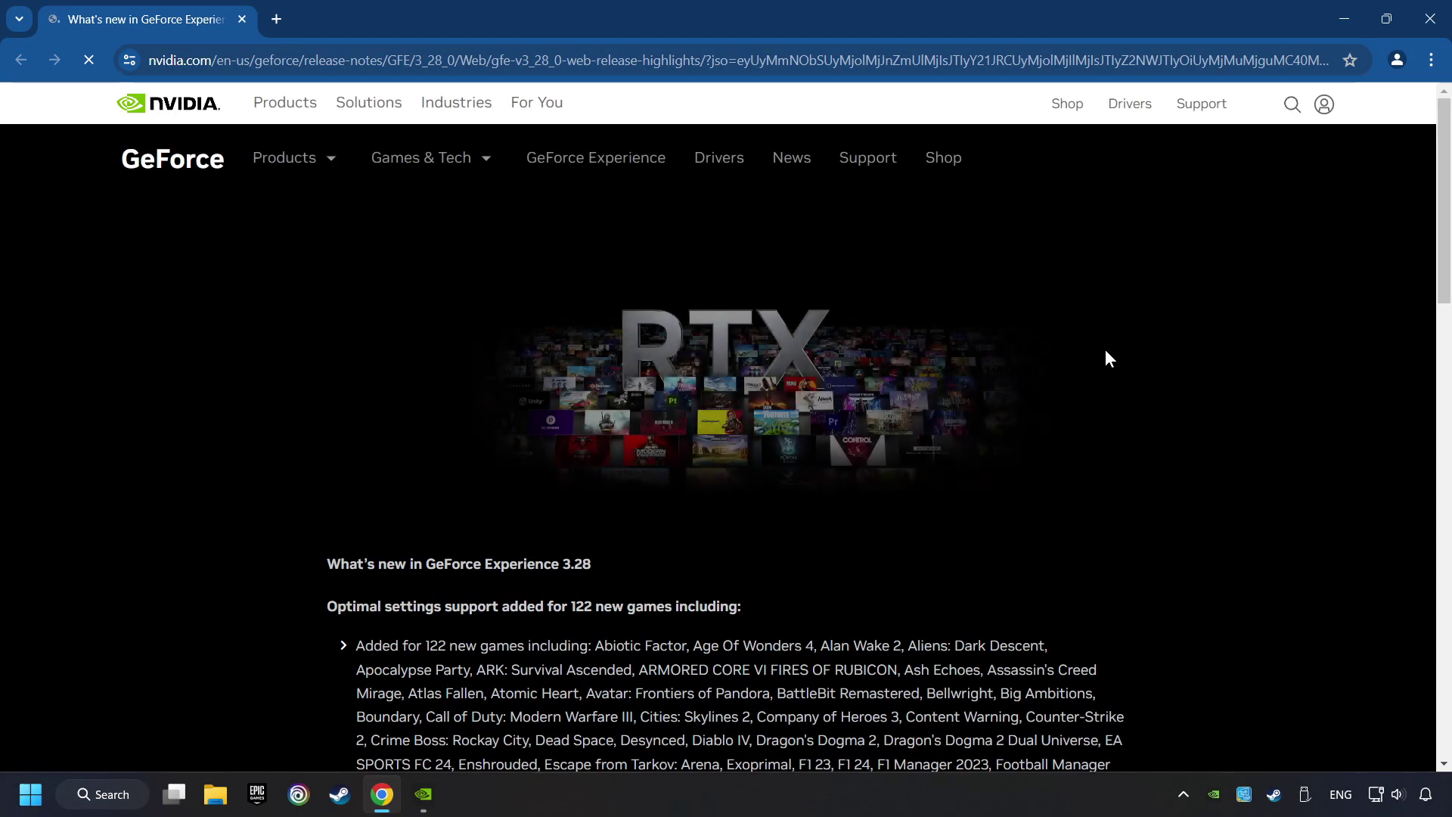
left_click(1429, 18)
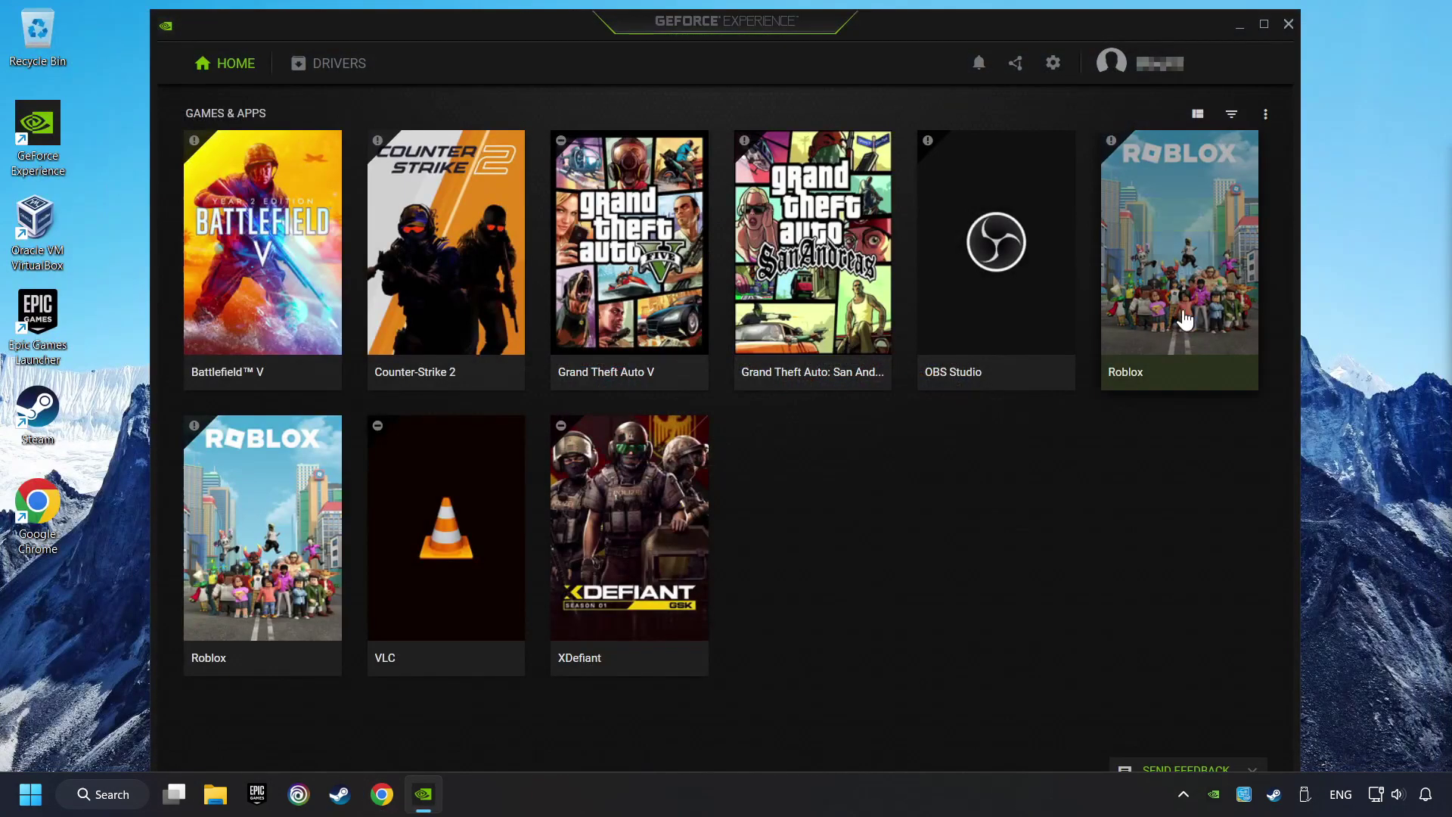
Check for driver updates on the DRIVERS page, confirming Game Ready Driver 556.12, then close the app
left_click(332, 76)
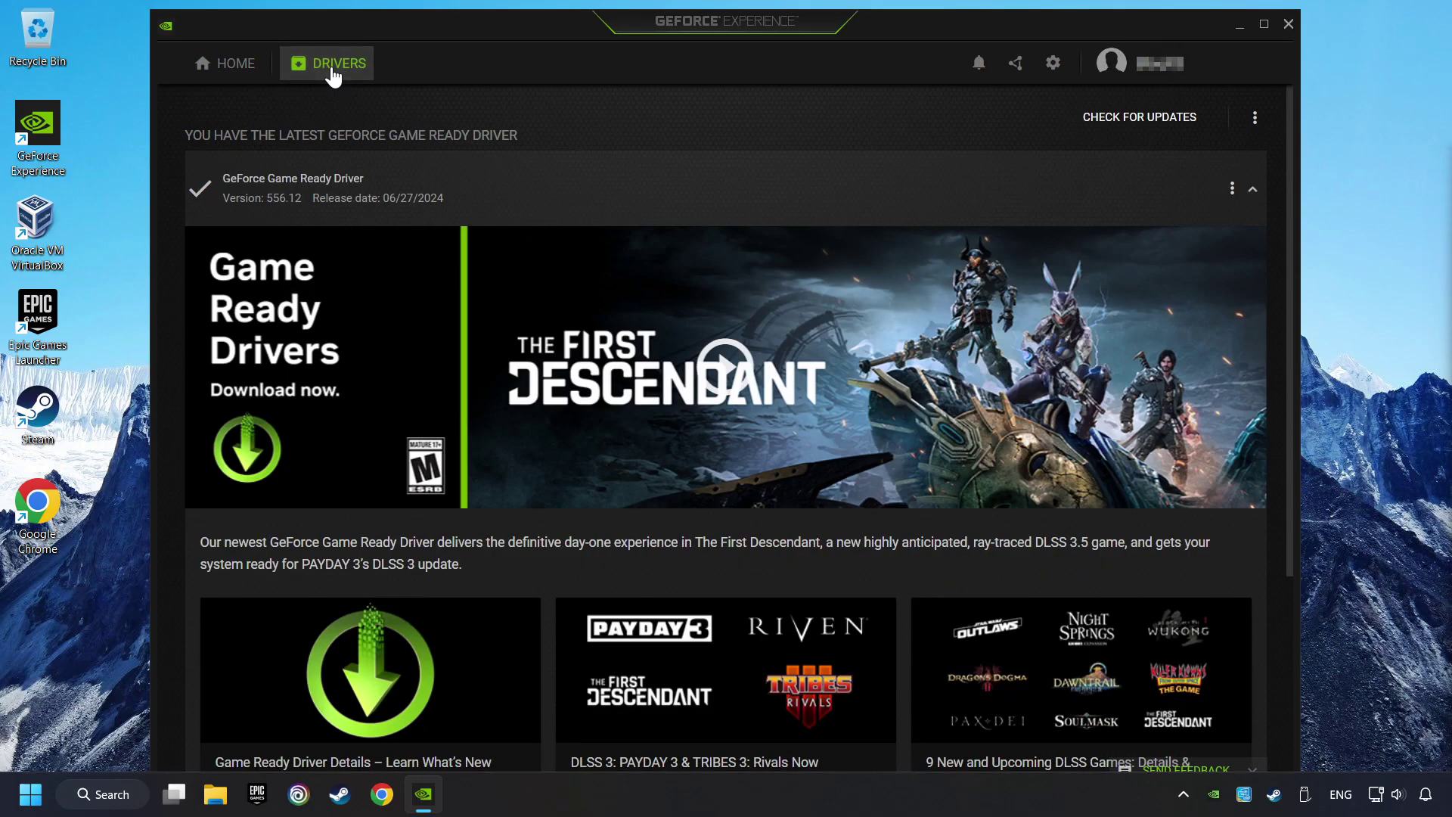
left_click(1131, 127)
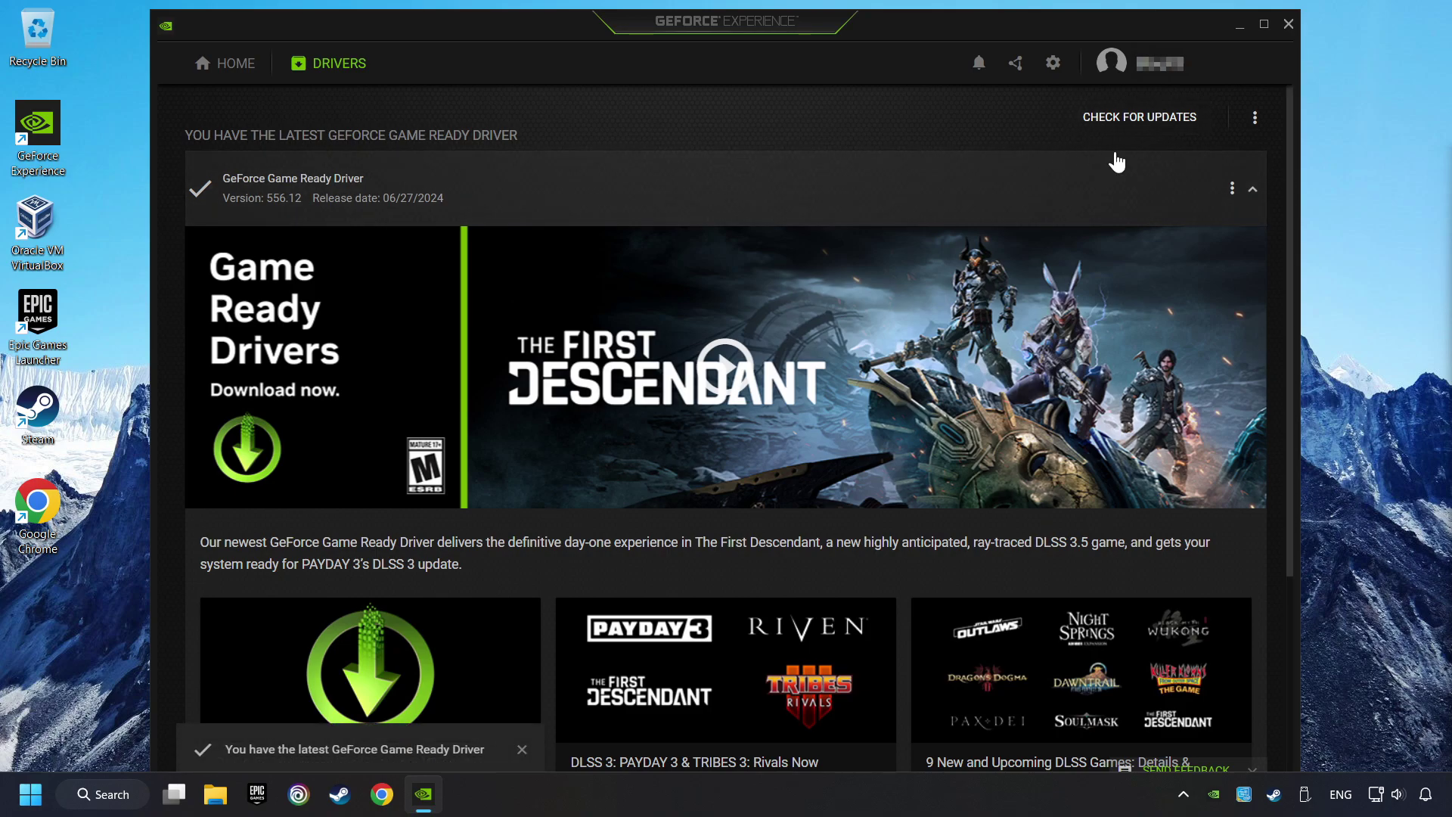
left_click(1289, 24)
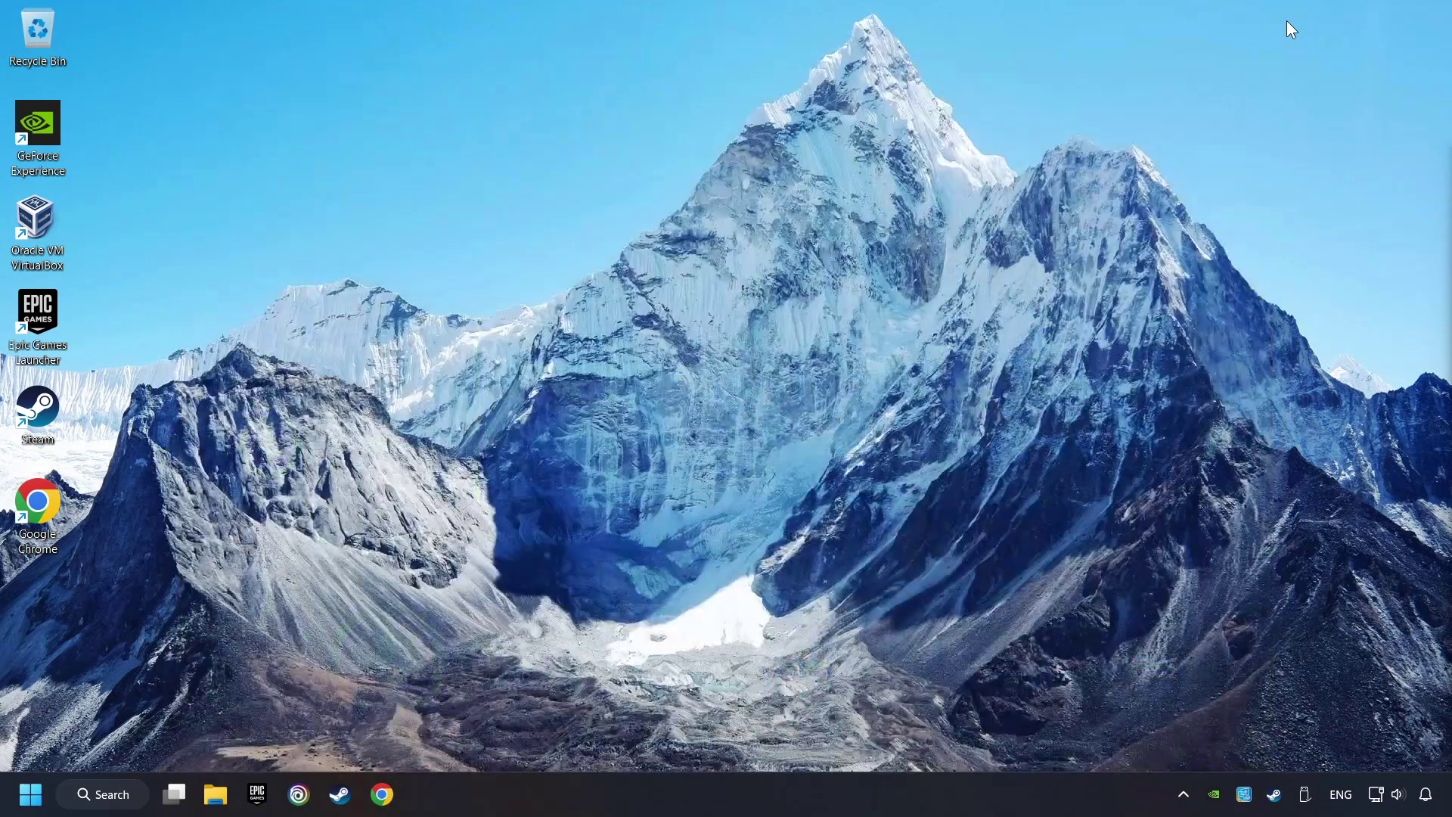
Search Windows for 'graphics settings'
left_click(113, 795)
type("g")
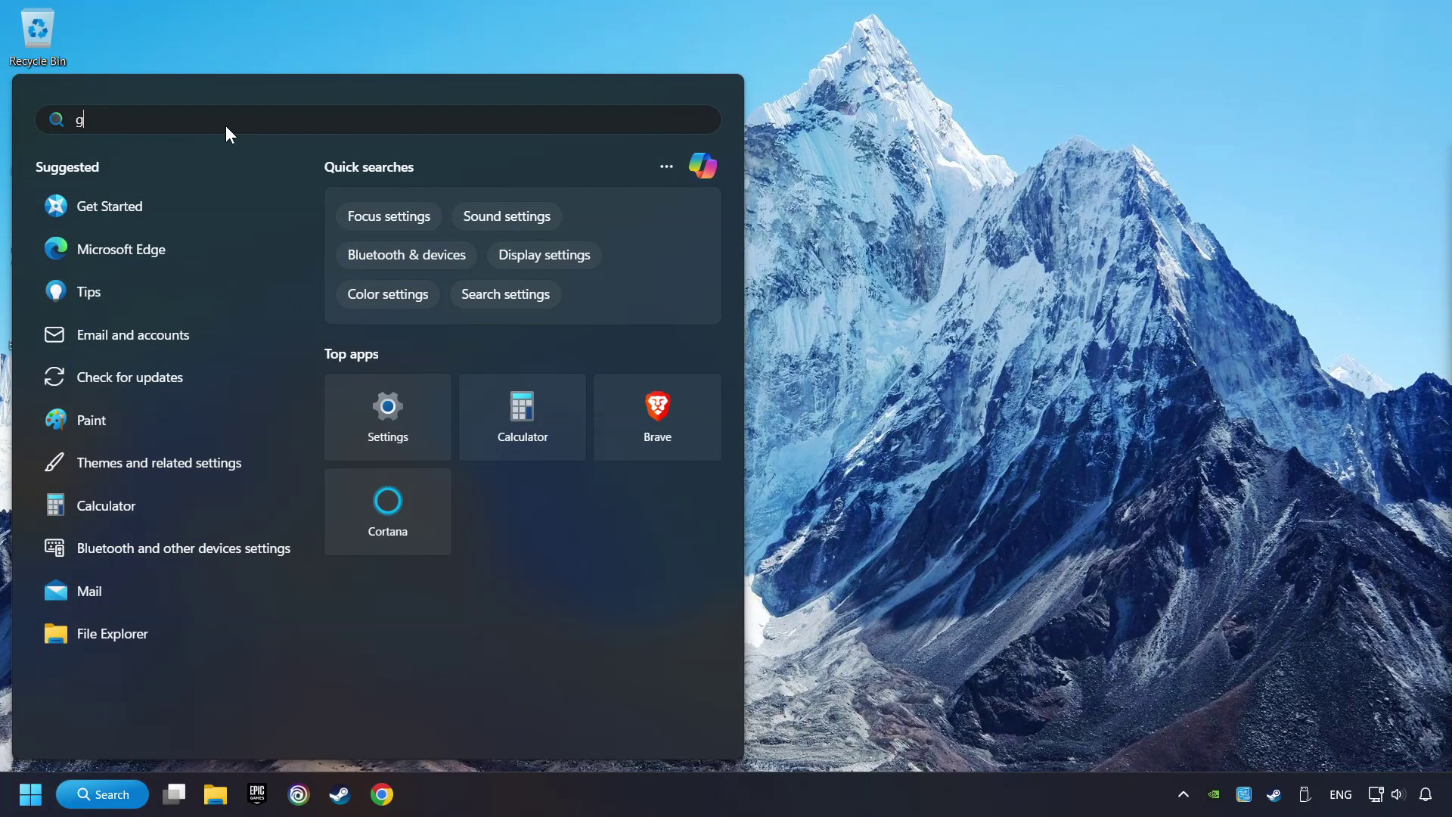
type("raphics")
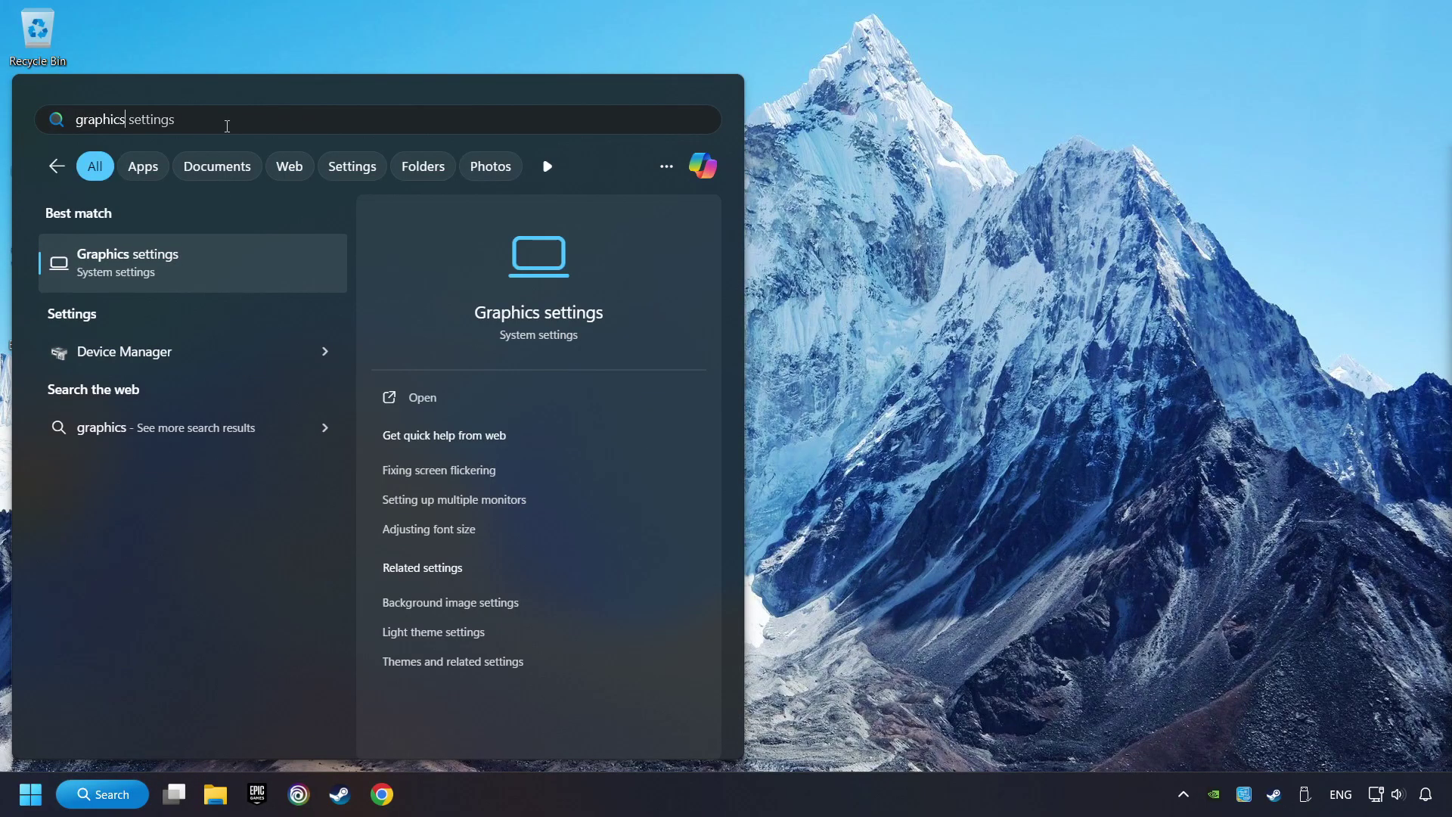
type(" settings")
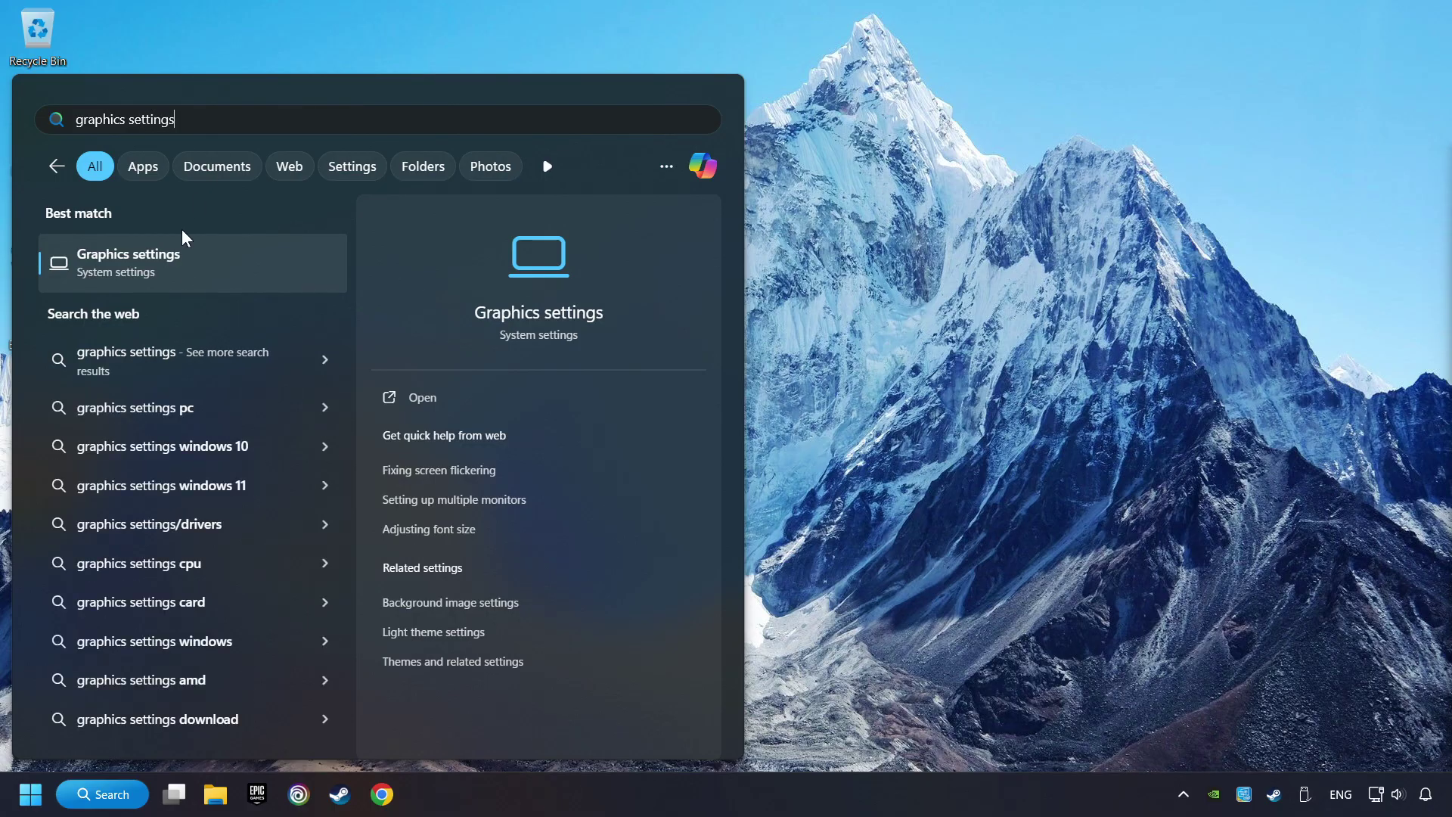
Open the Graphics settings page and cancel the app file picker without adding anything
left_click(287, 269)
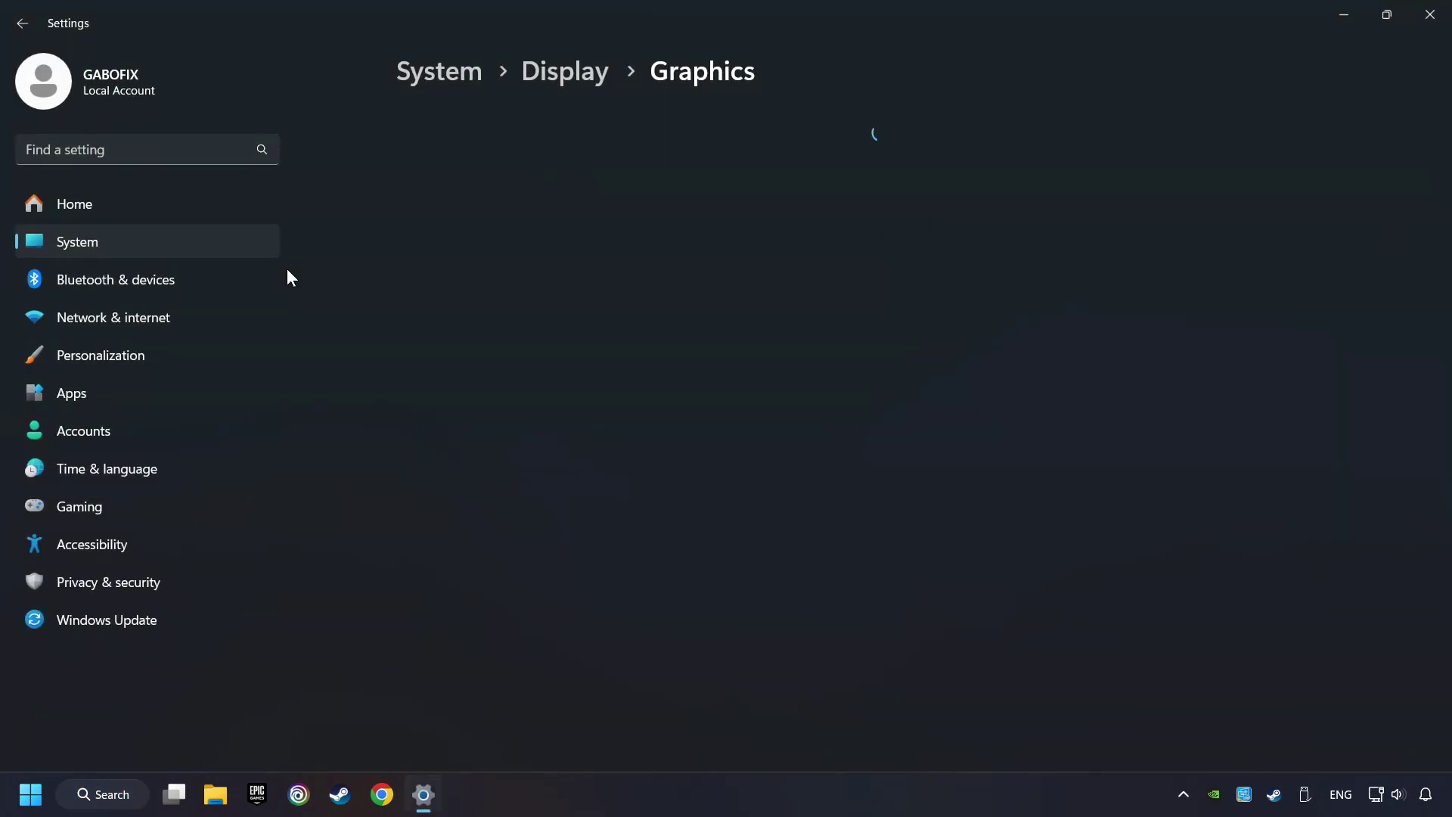
scroll(351, 296, "down", 2)
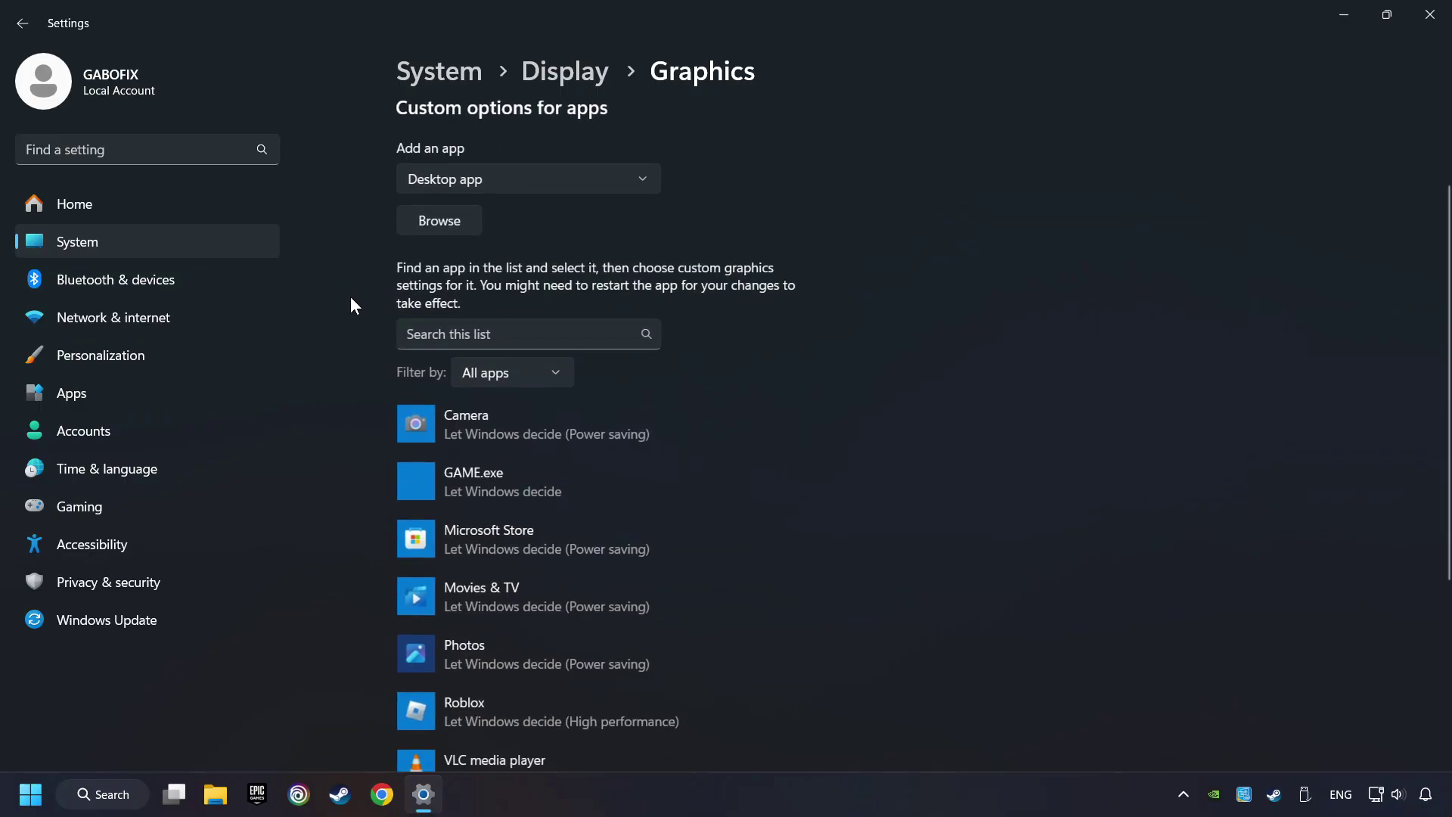
scroll(340, 431, "down", 2)
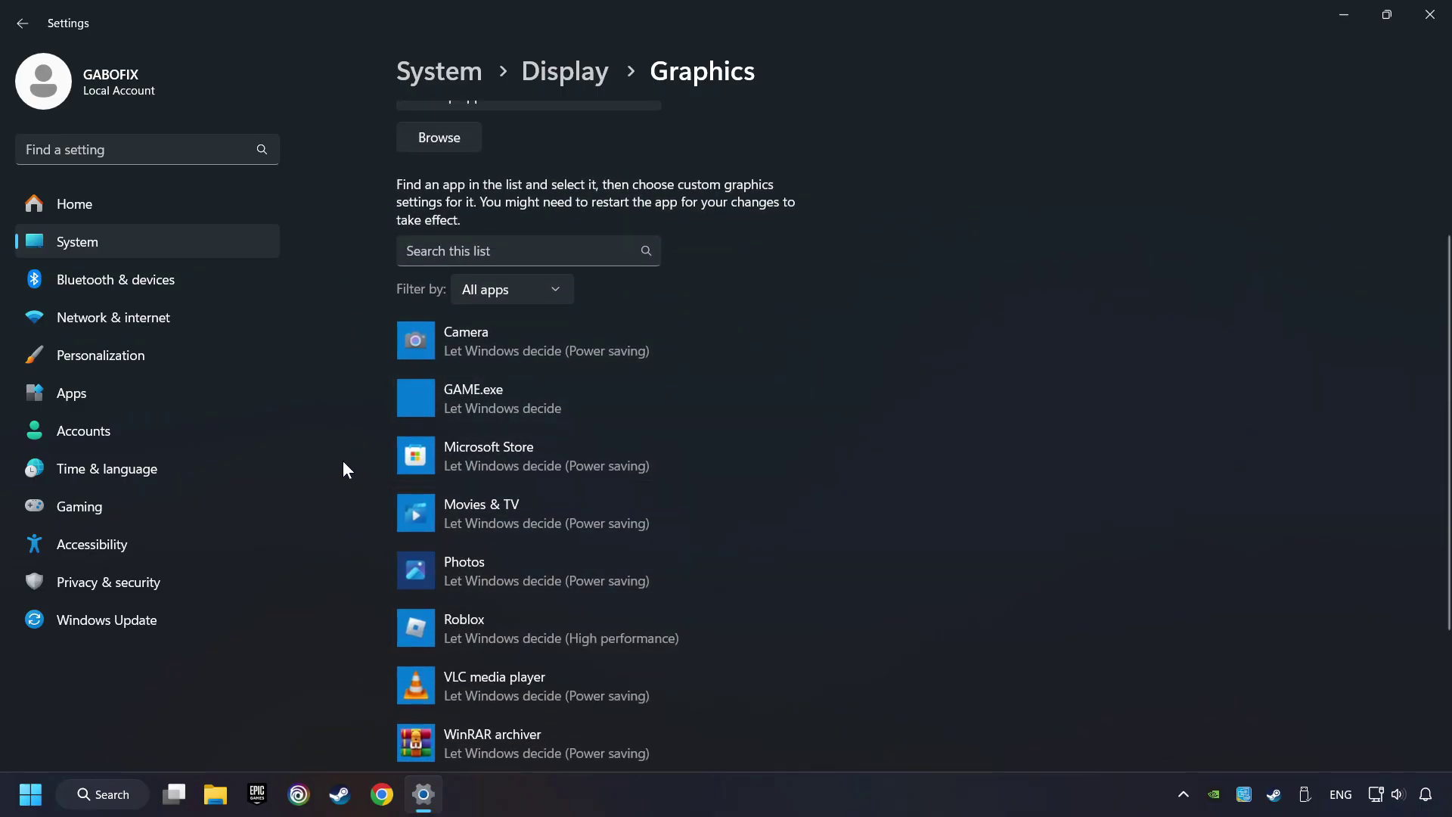
scroll(343, 461, "up", 2)
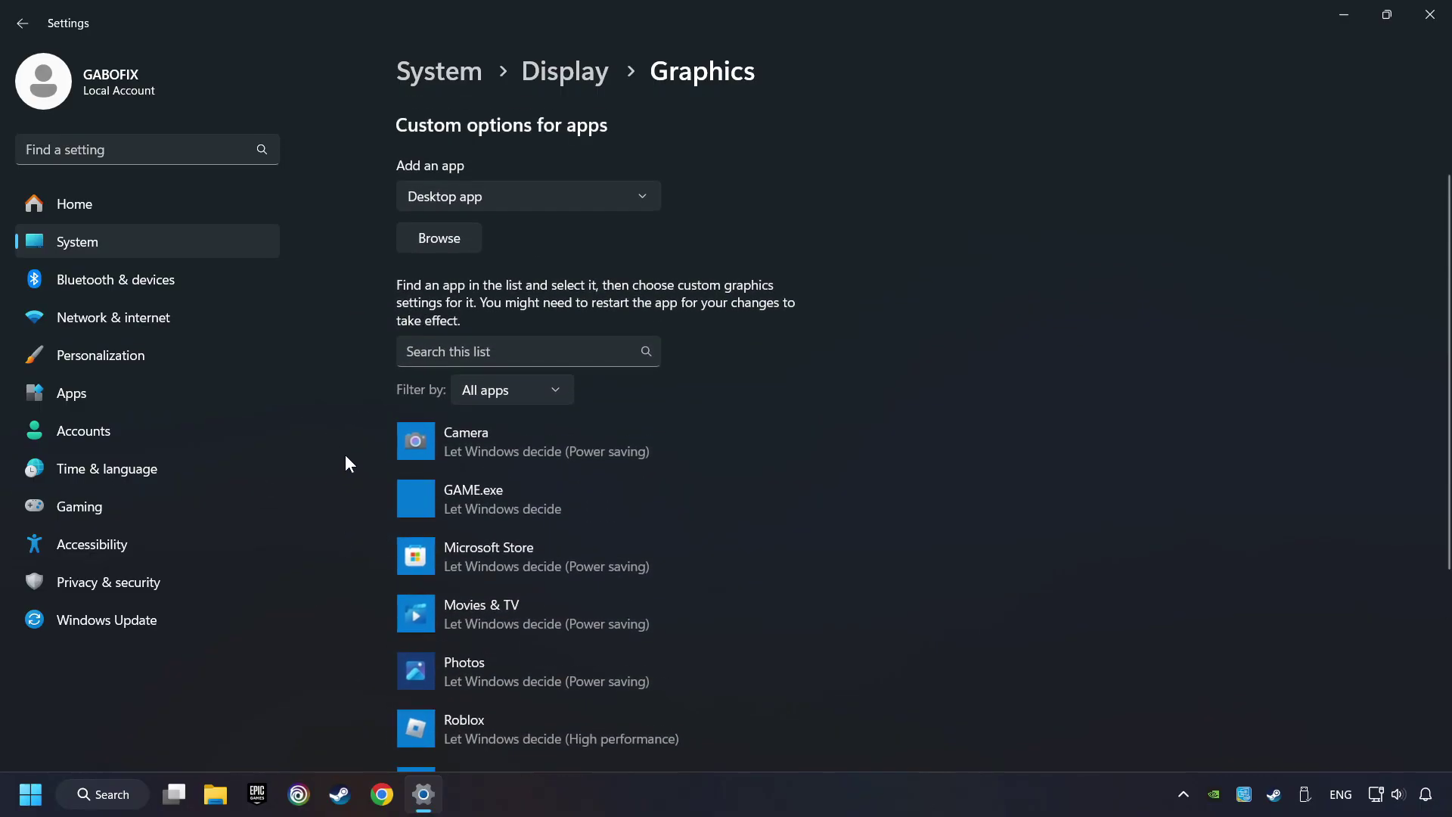
left_click(454, 241)
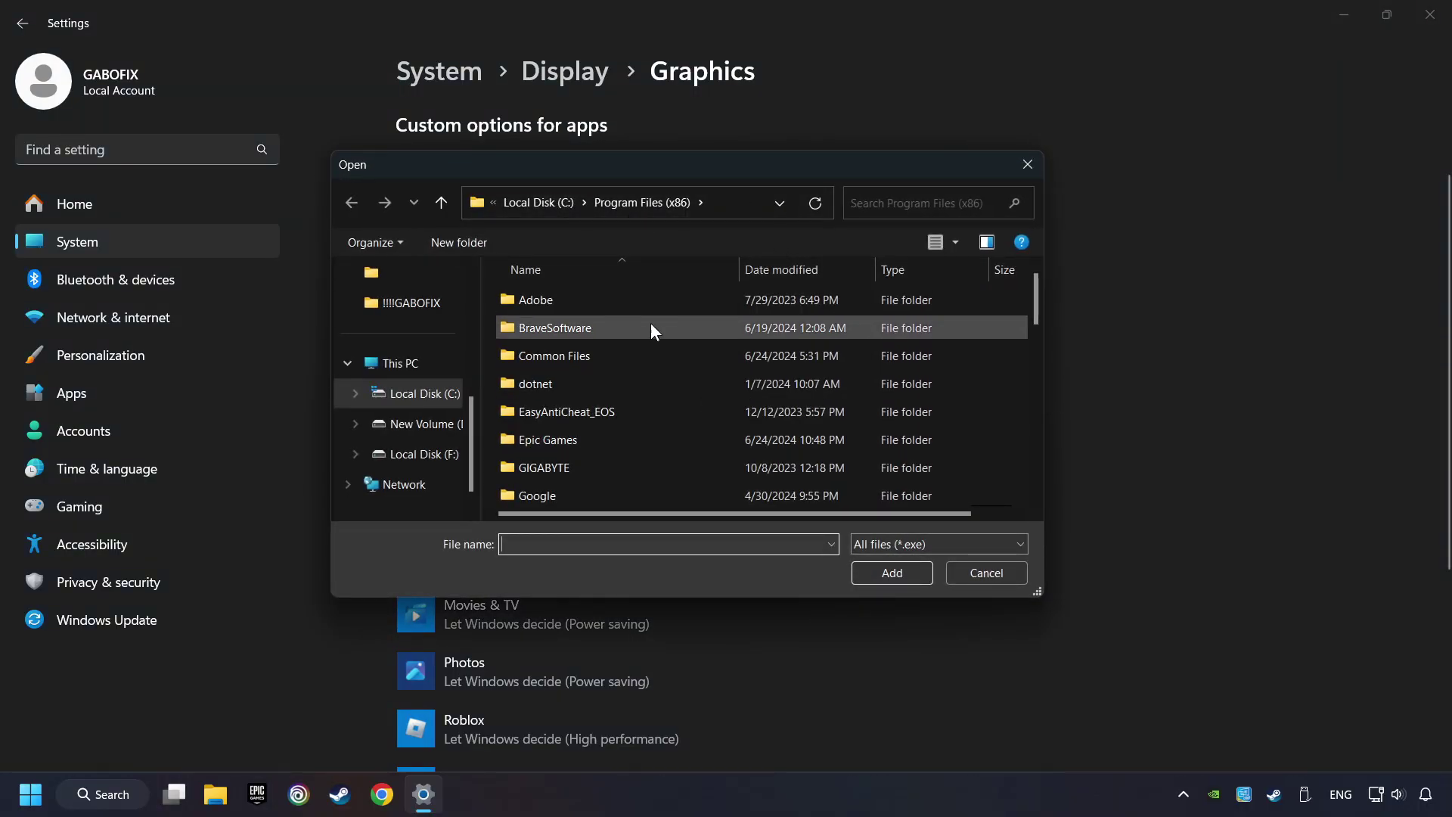
left_click(1032, 165)
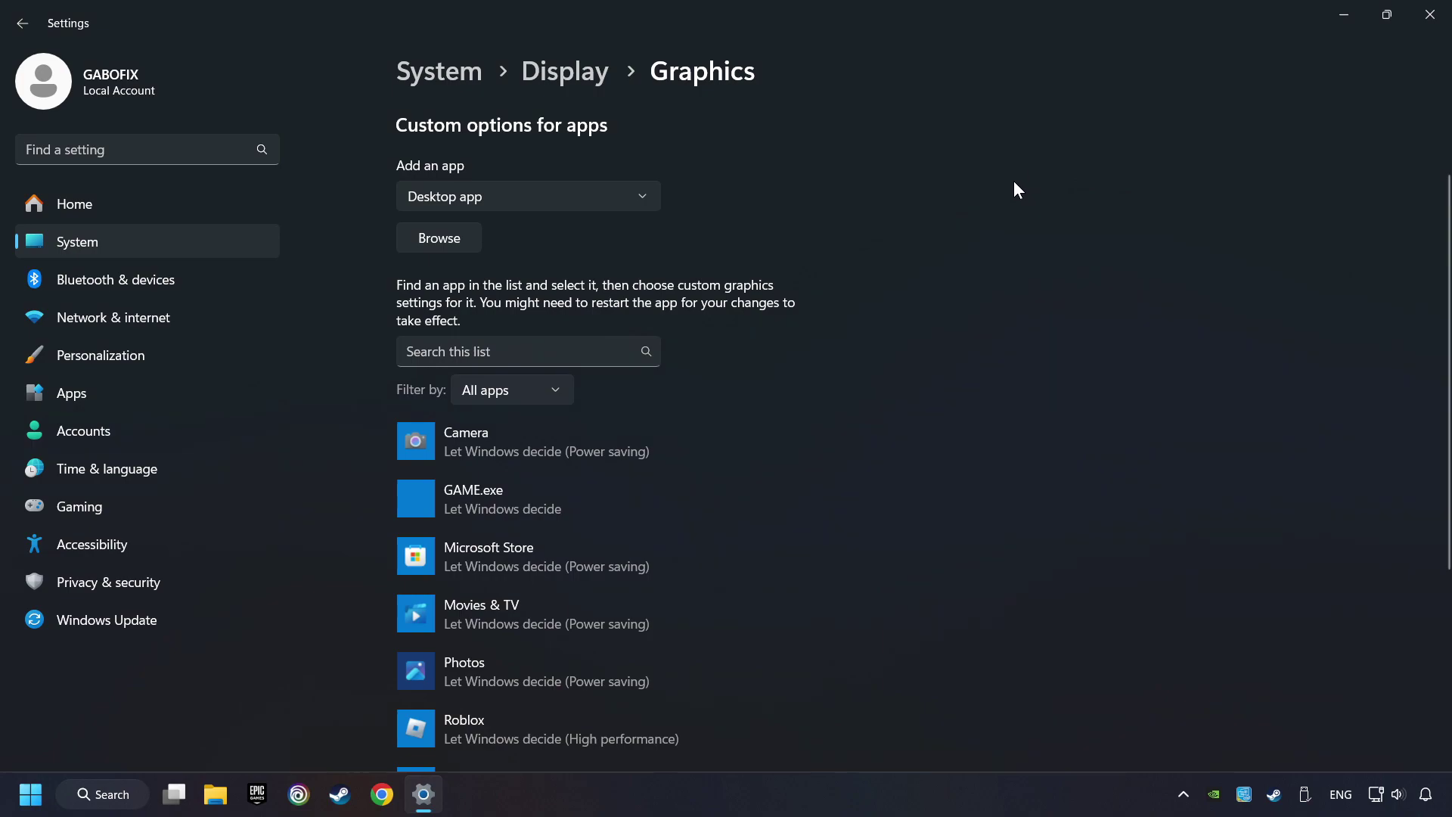
scroll(507, 481, "down", 2)
Set GAME.exe's graphics preference to High performance, save it, and close Settings
left_click(465, 401)
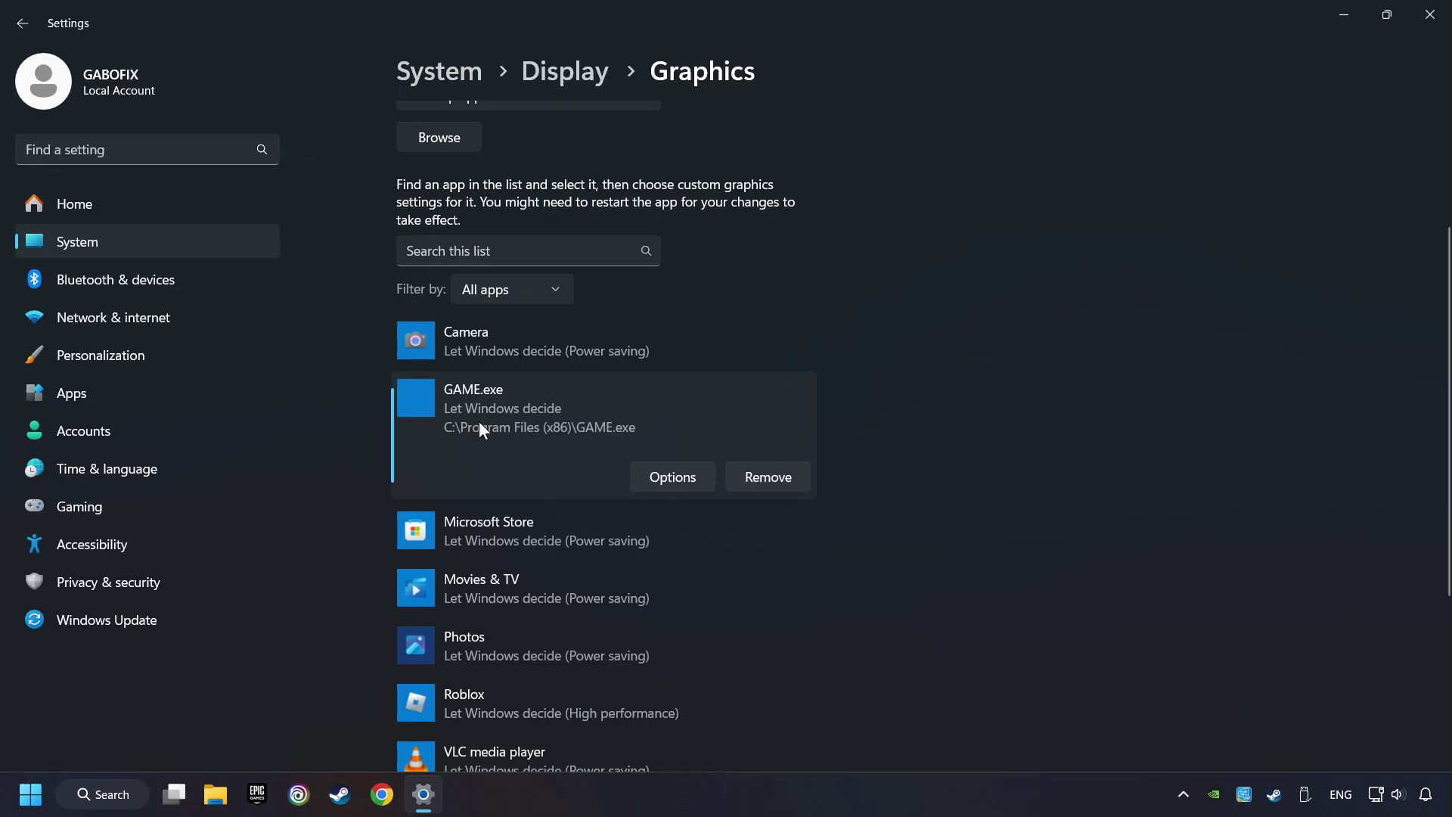
left_click(684, 477)
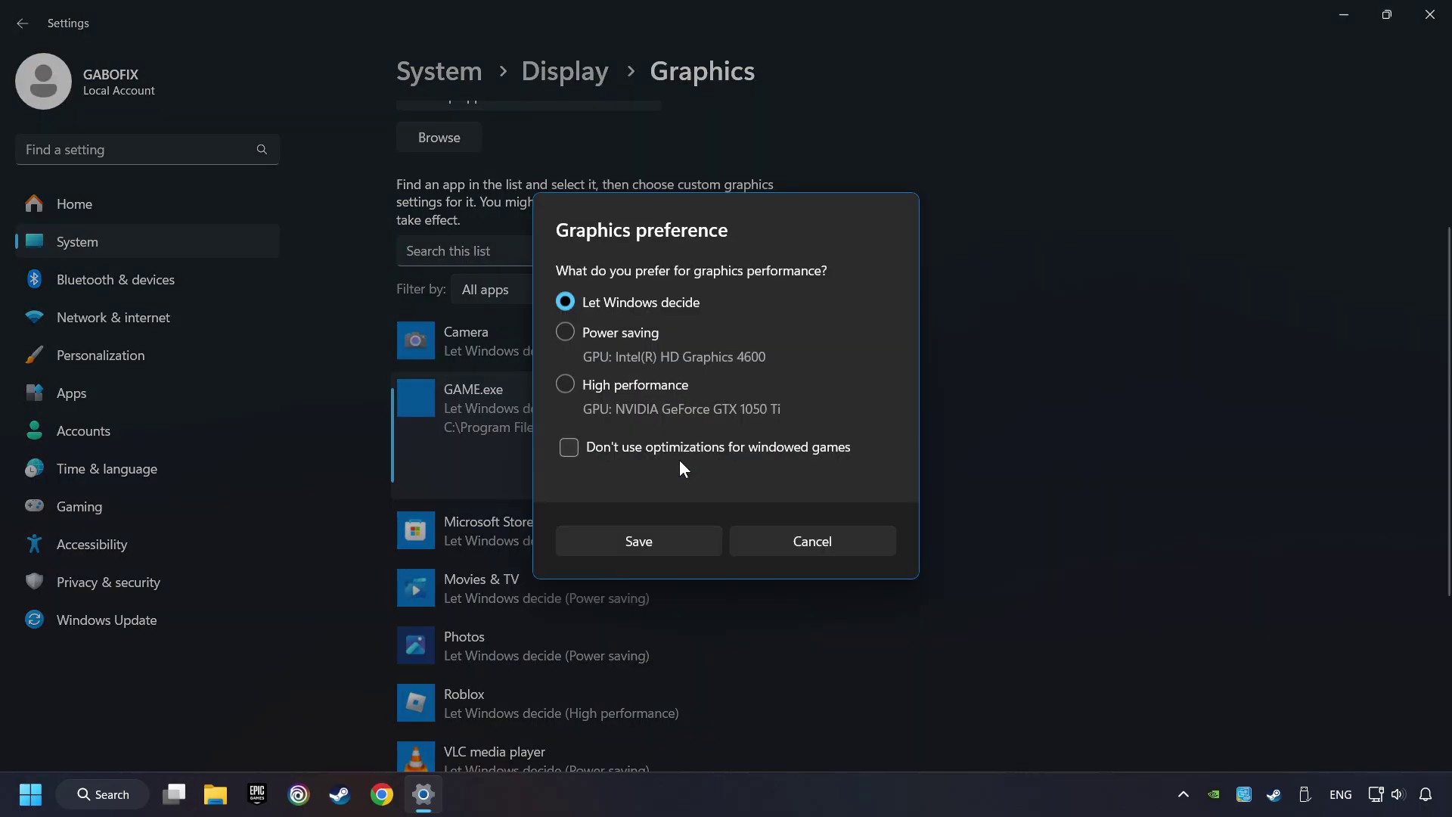
left_click(566, 385)
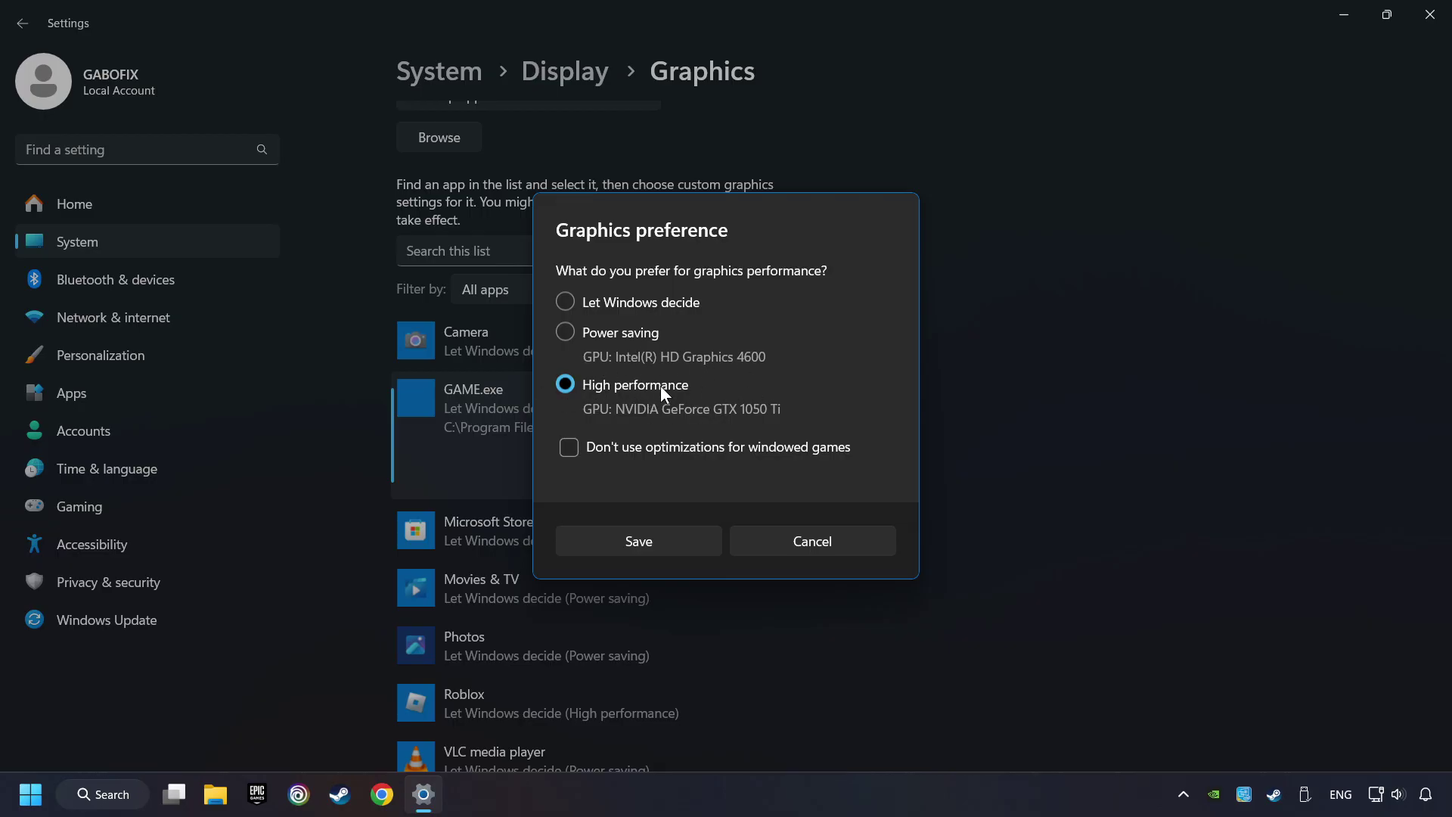
left_click(664, 533)
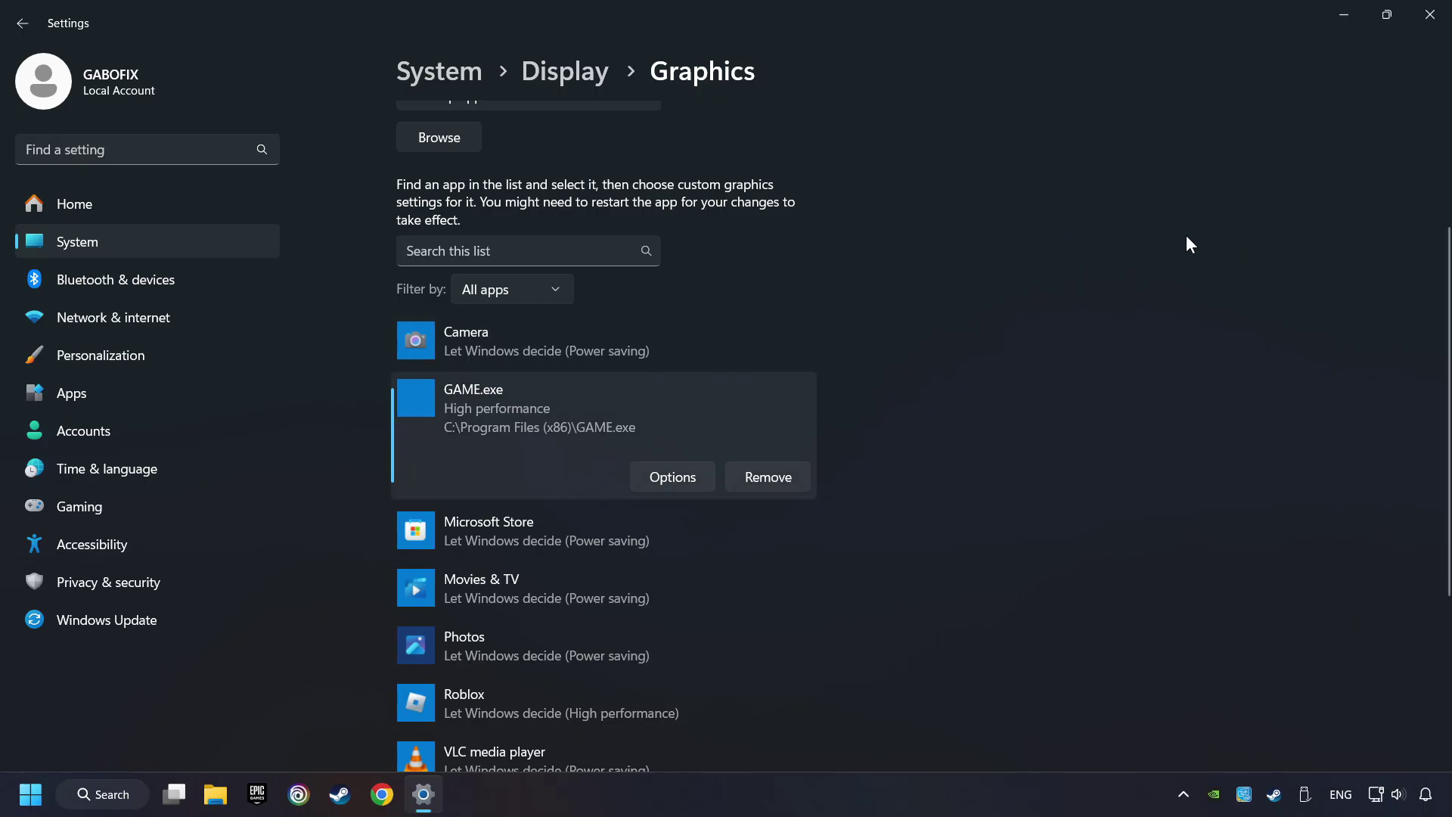
left_click(1431, 14)
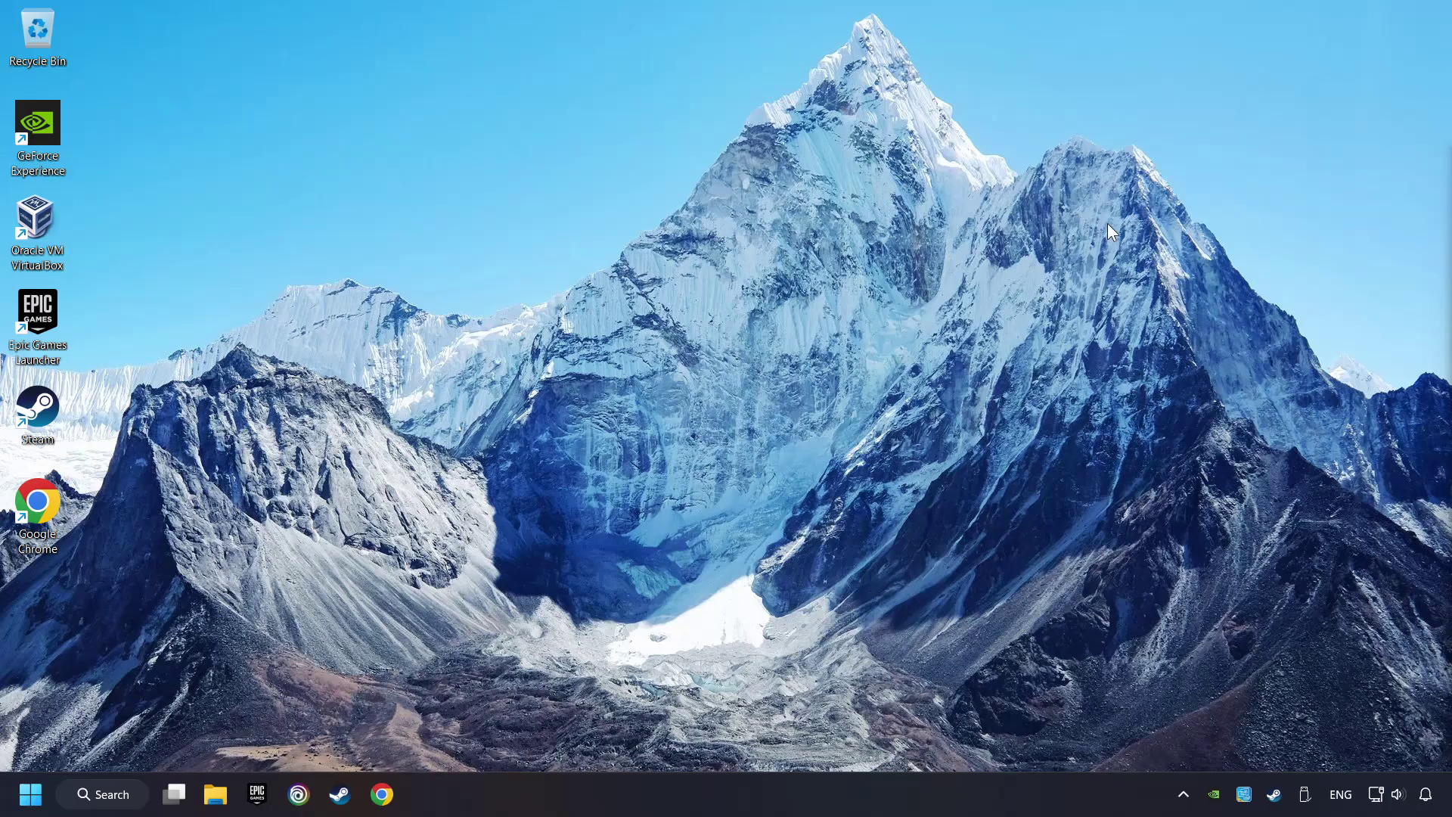
Verify integrity of GAME's files from its Installed Files properties in the Steam library
left_click(338, 795)
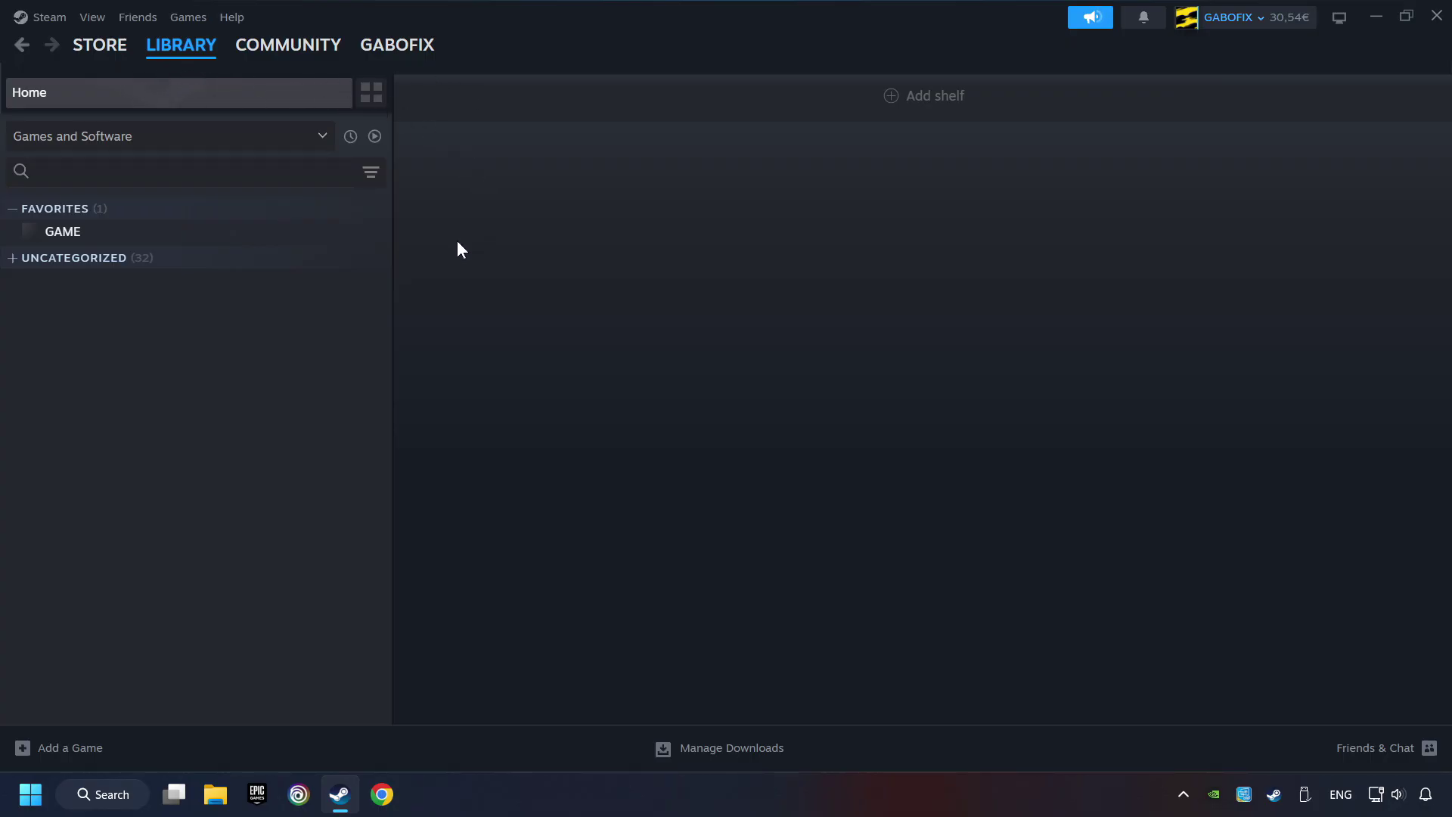
right_click(319, 238)
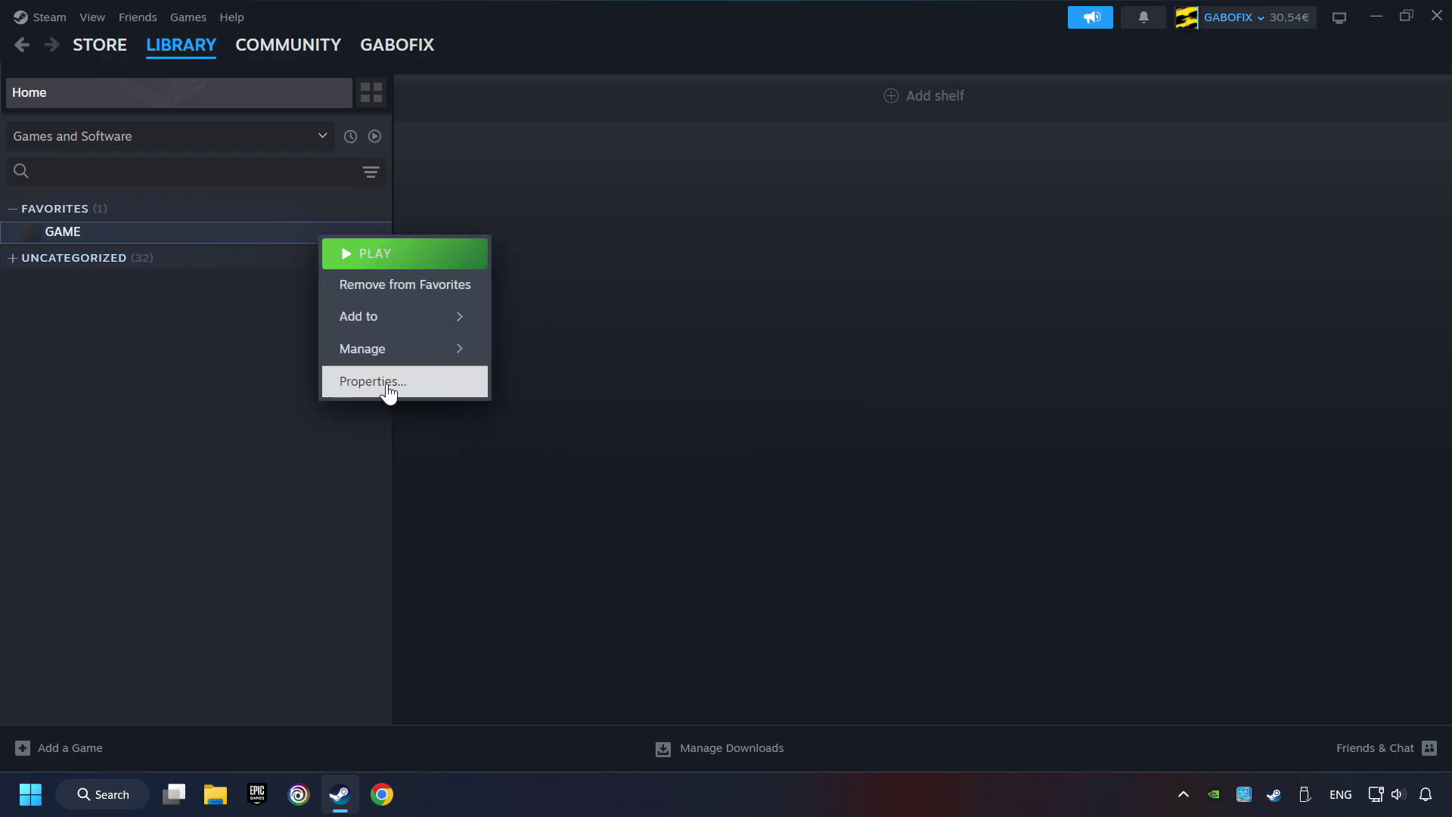
left_click(444, 386)
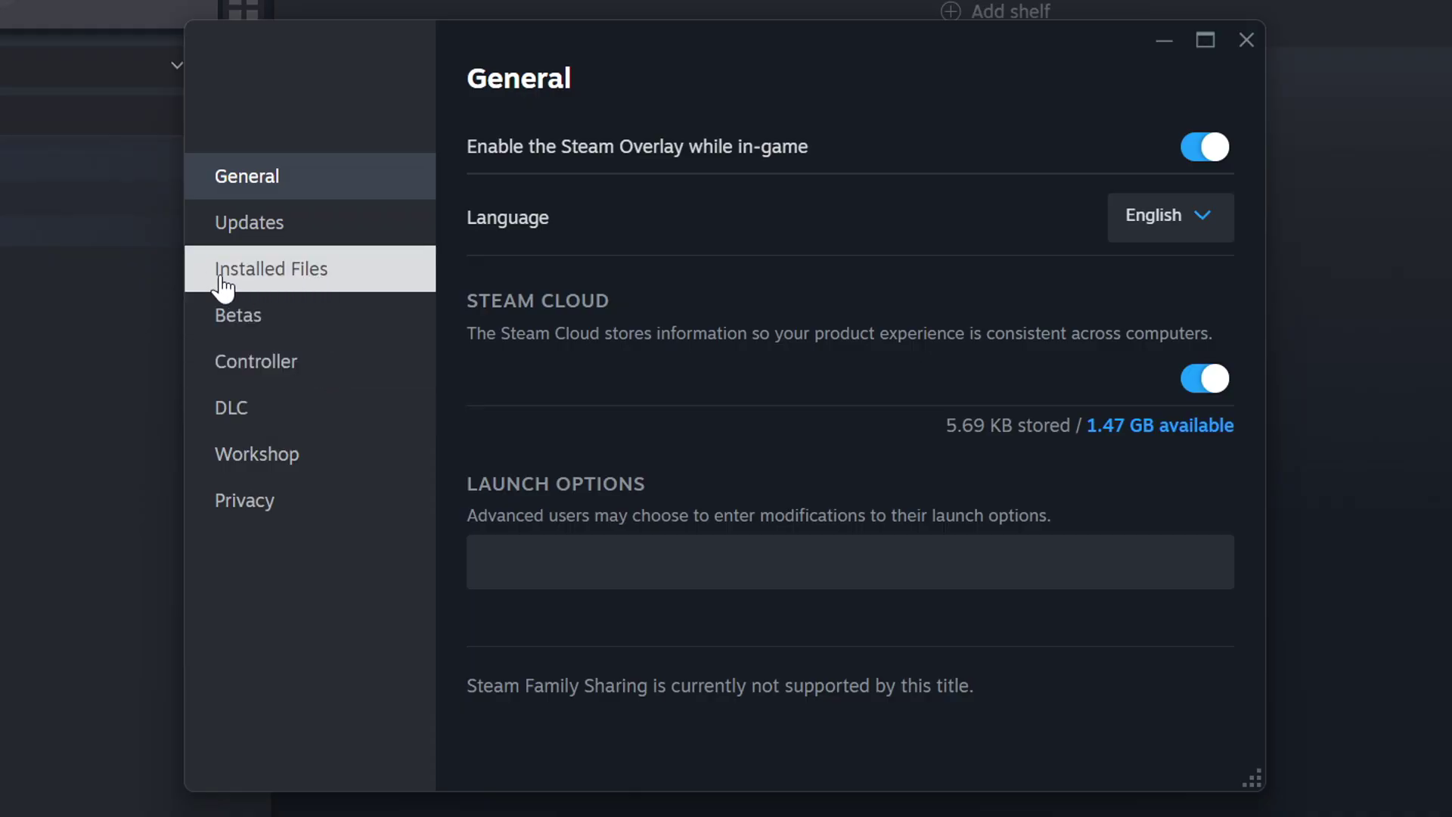
left_click(337, 282)
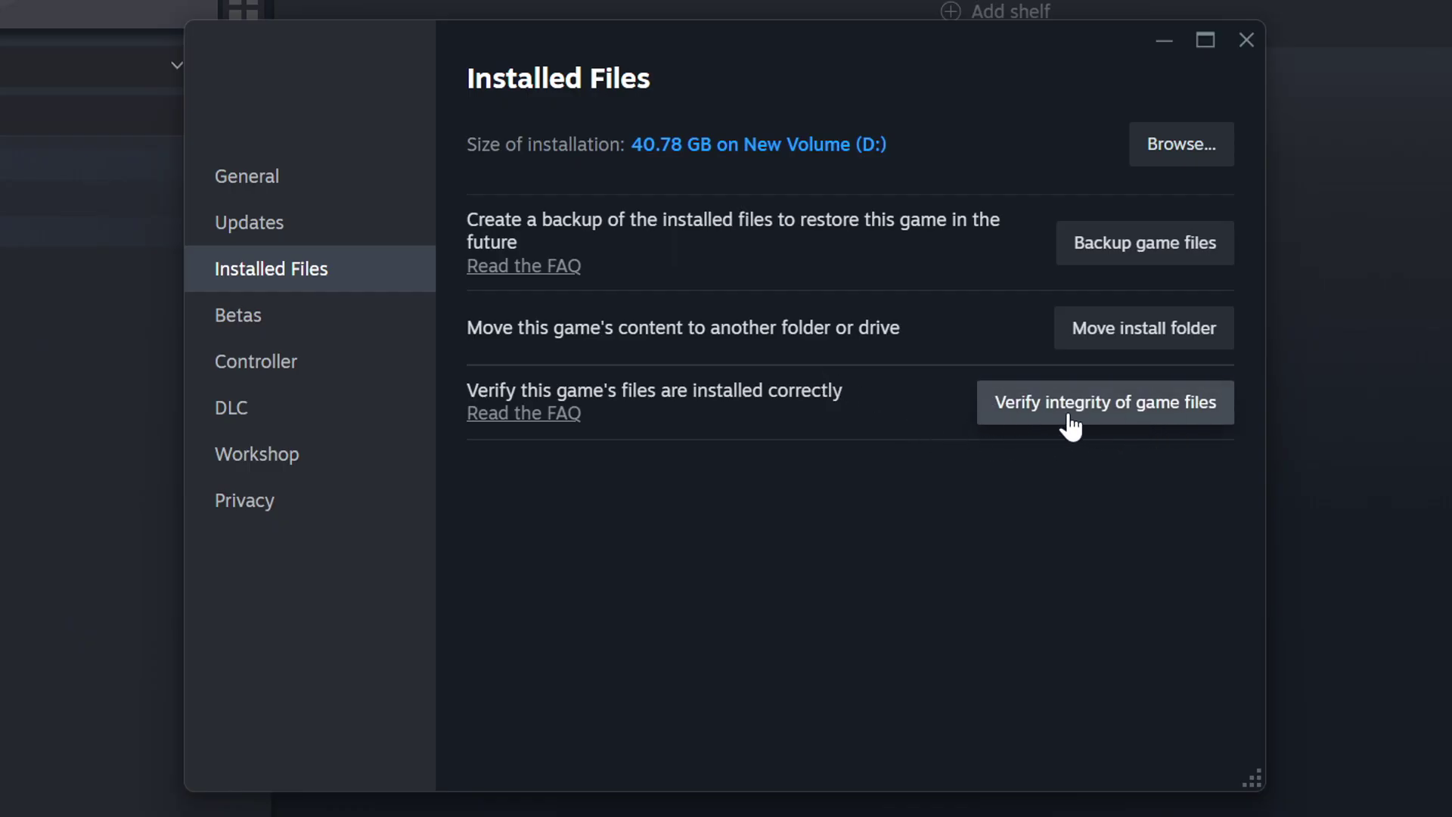
left_click(1123, 417)
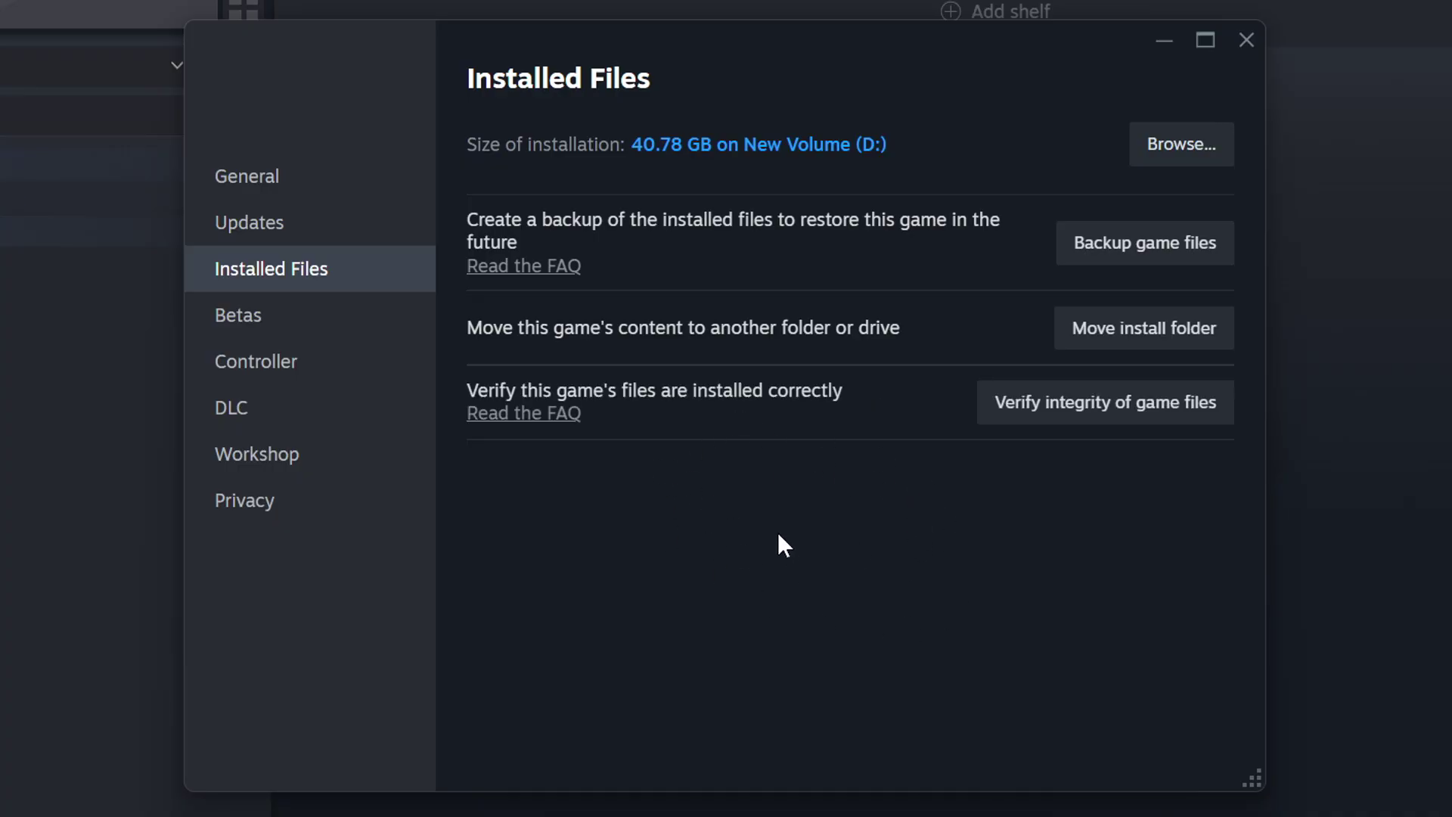
Open the Compatibility properties of the GAME shortcut in the install folder
left_click(1181, 143)
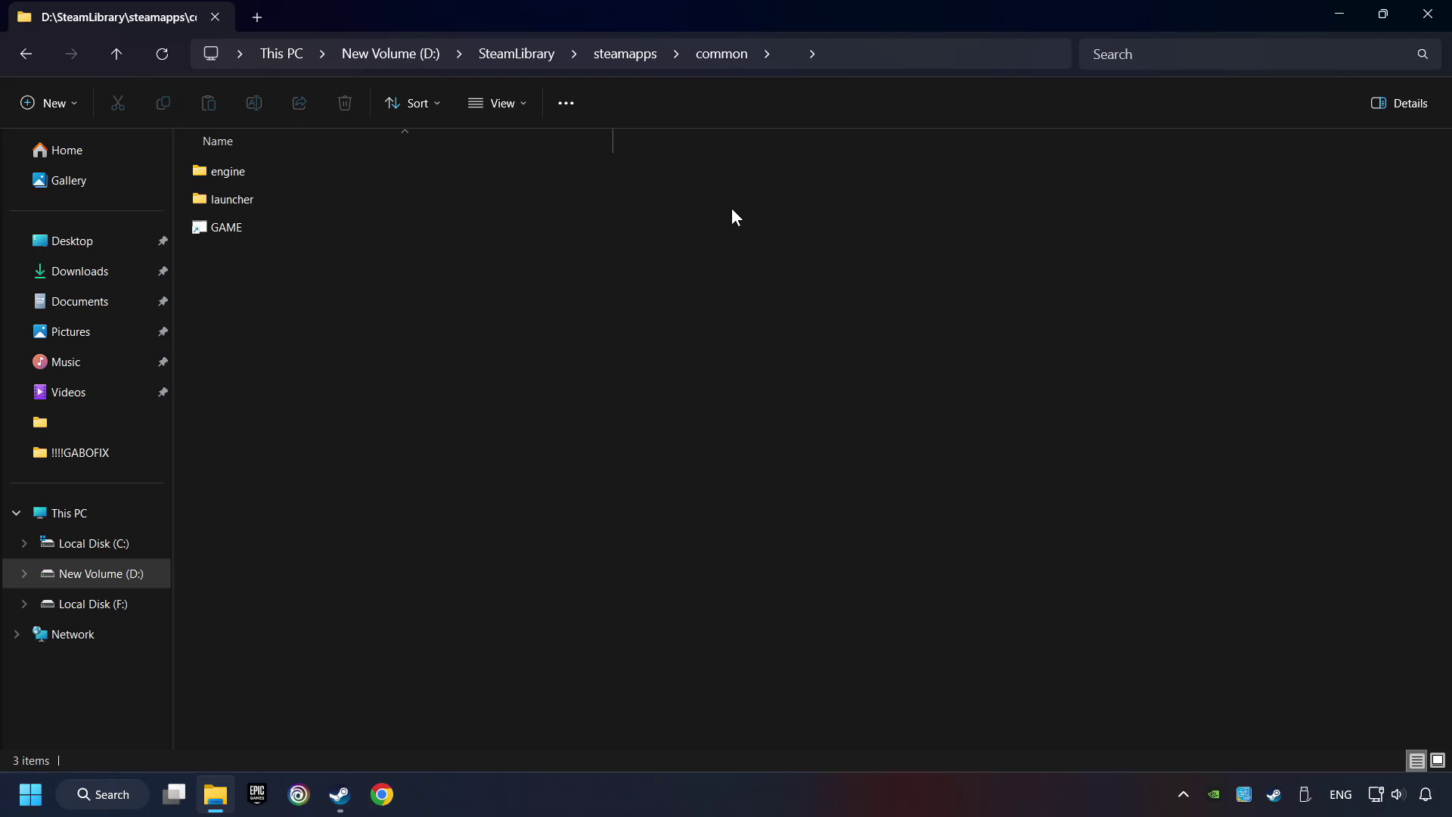
right_click(462, 228)
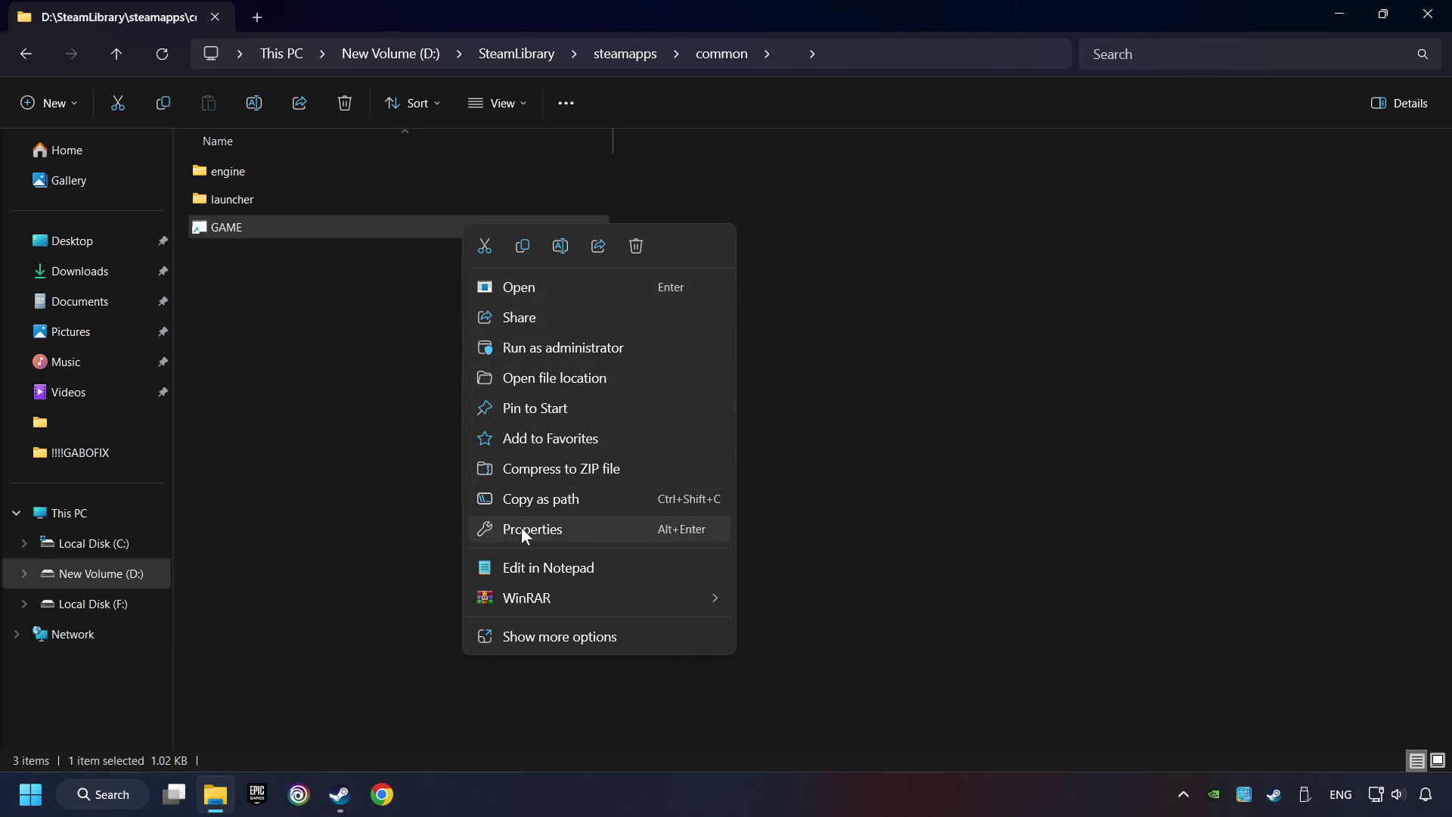
left_click(489, 530)
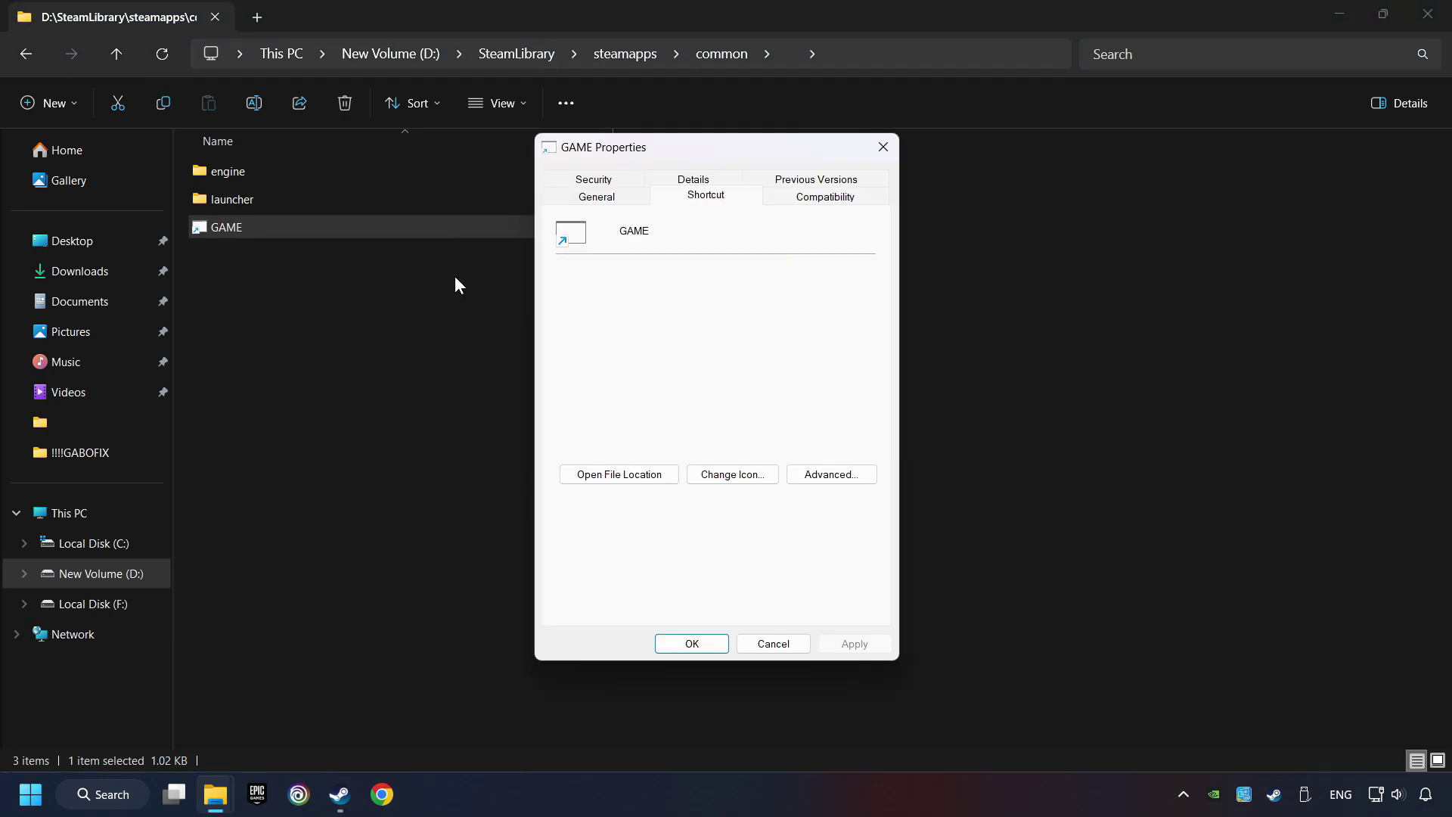
left_click(857, 197)
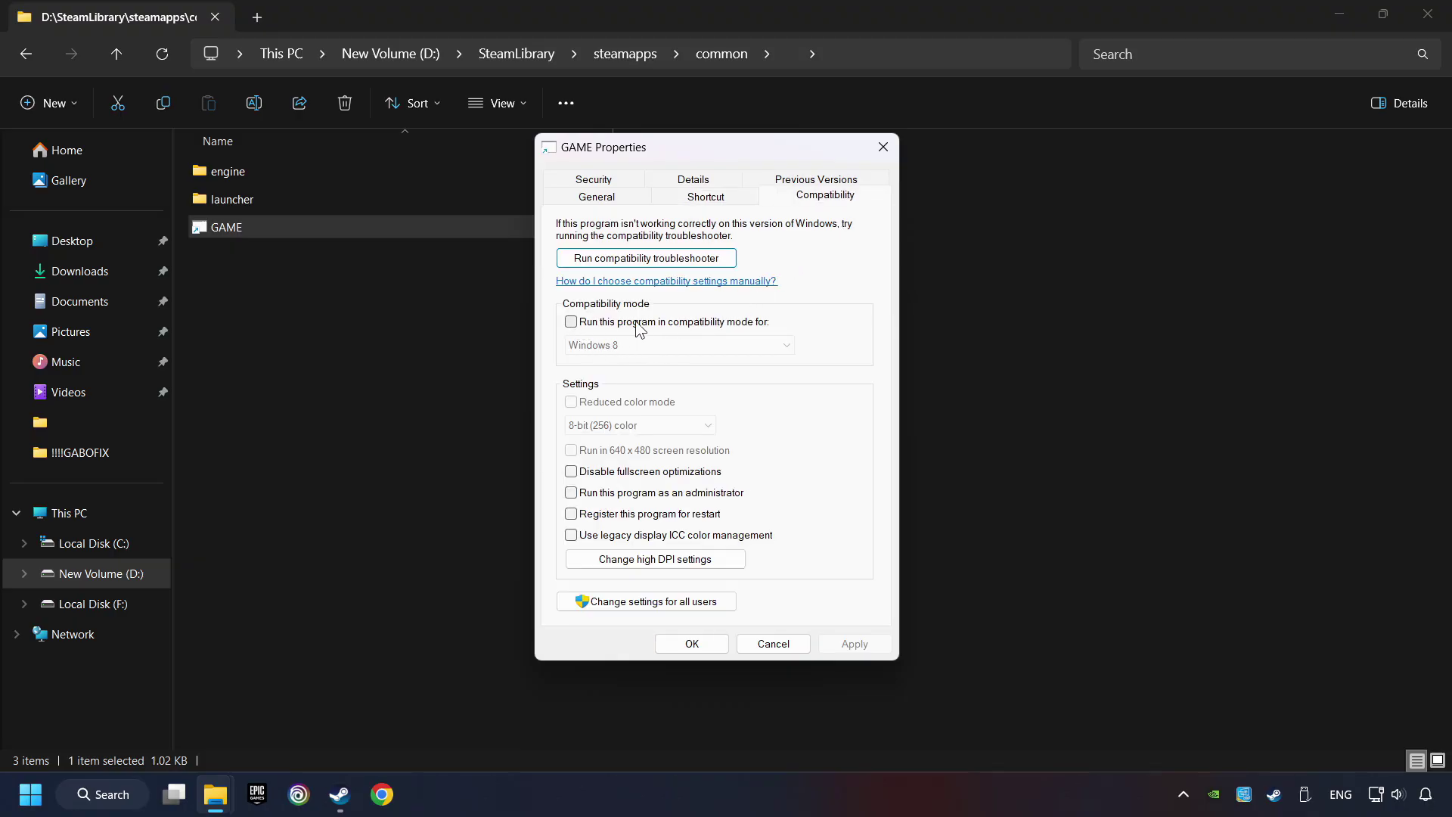
Enable Windows 8 compatibility mode, disable fullscreen optimizations, run as administrator, and apply
left_click(688, 327)
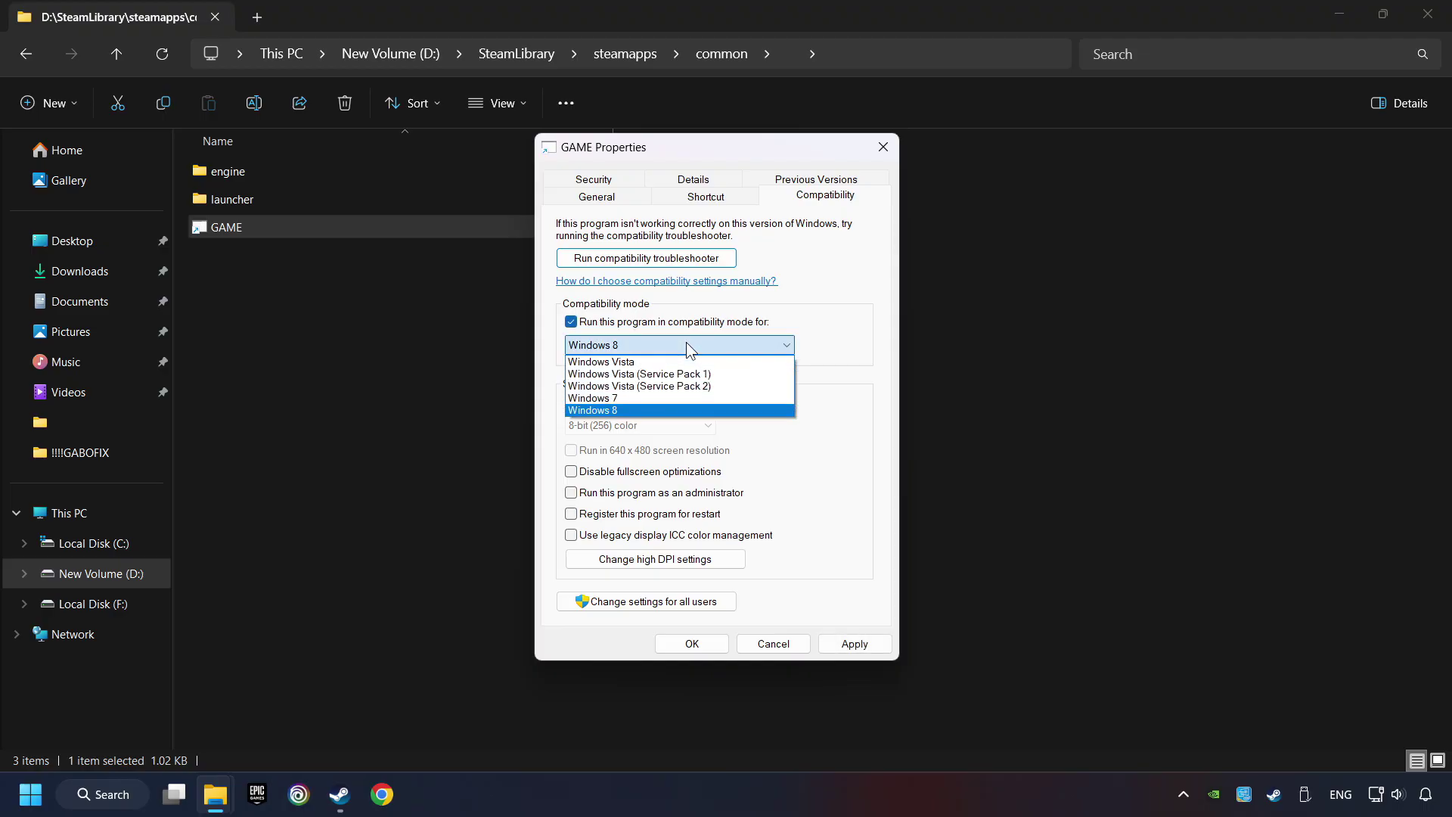
left_click(641, 409)
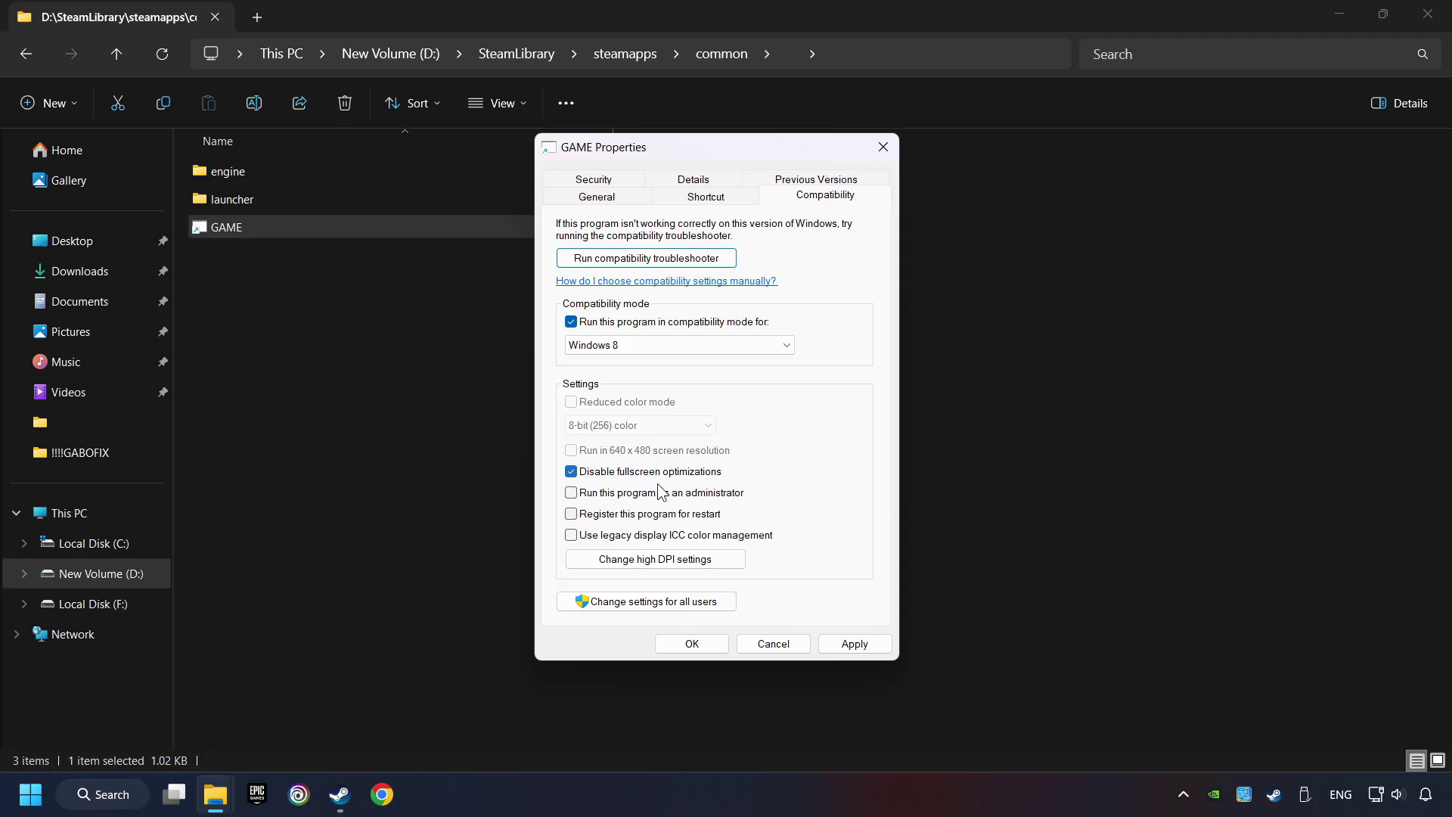
left_click(572, 495)
left_click(874, 649)
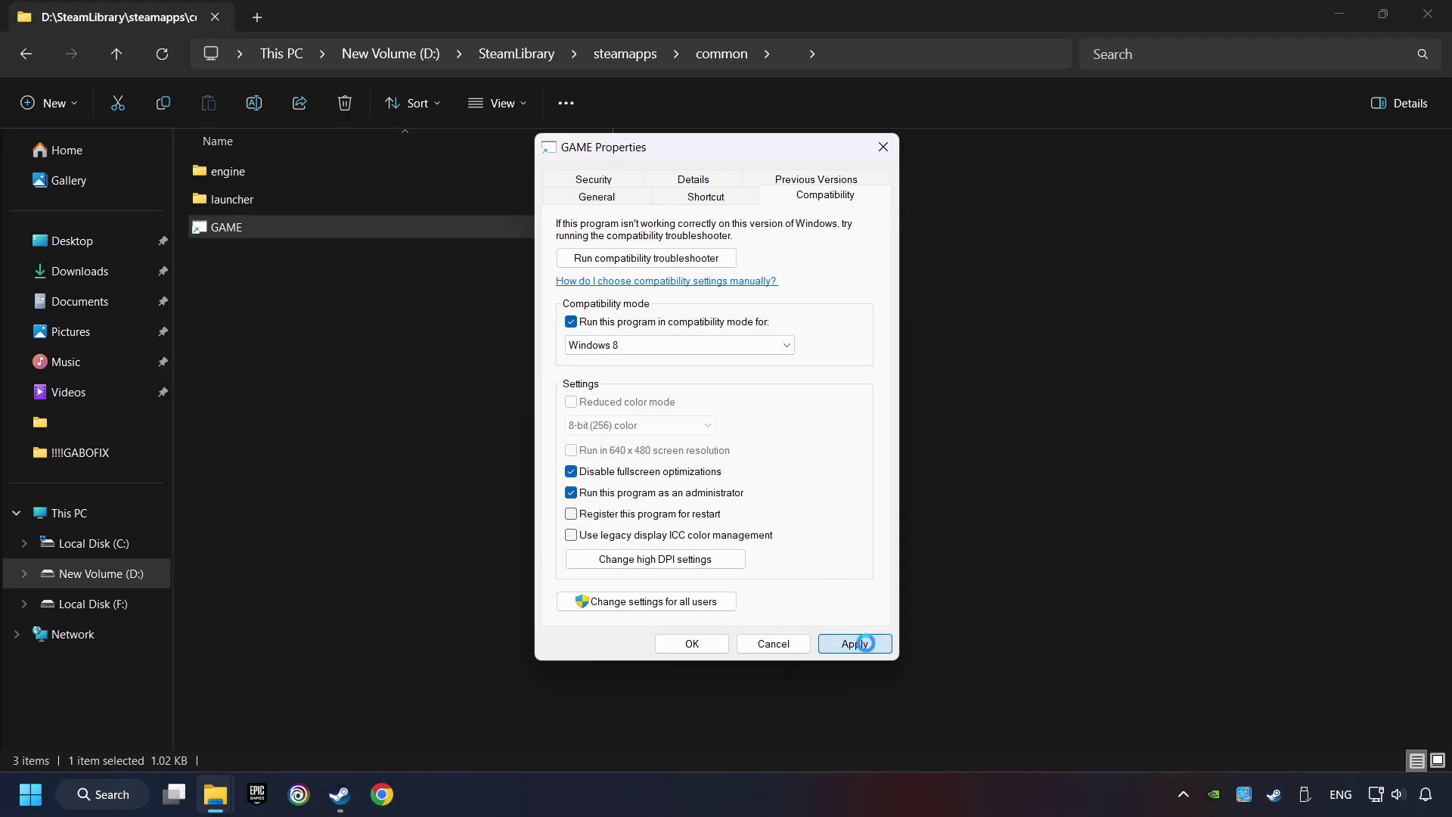
left_click(701, 646)
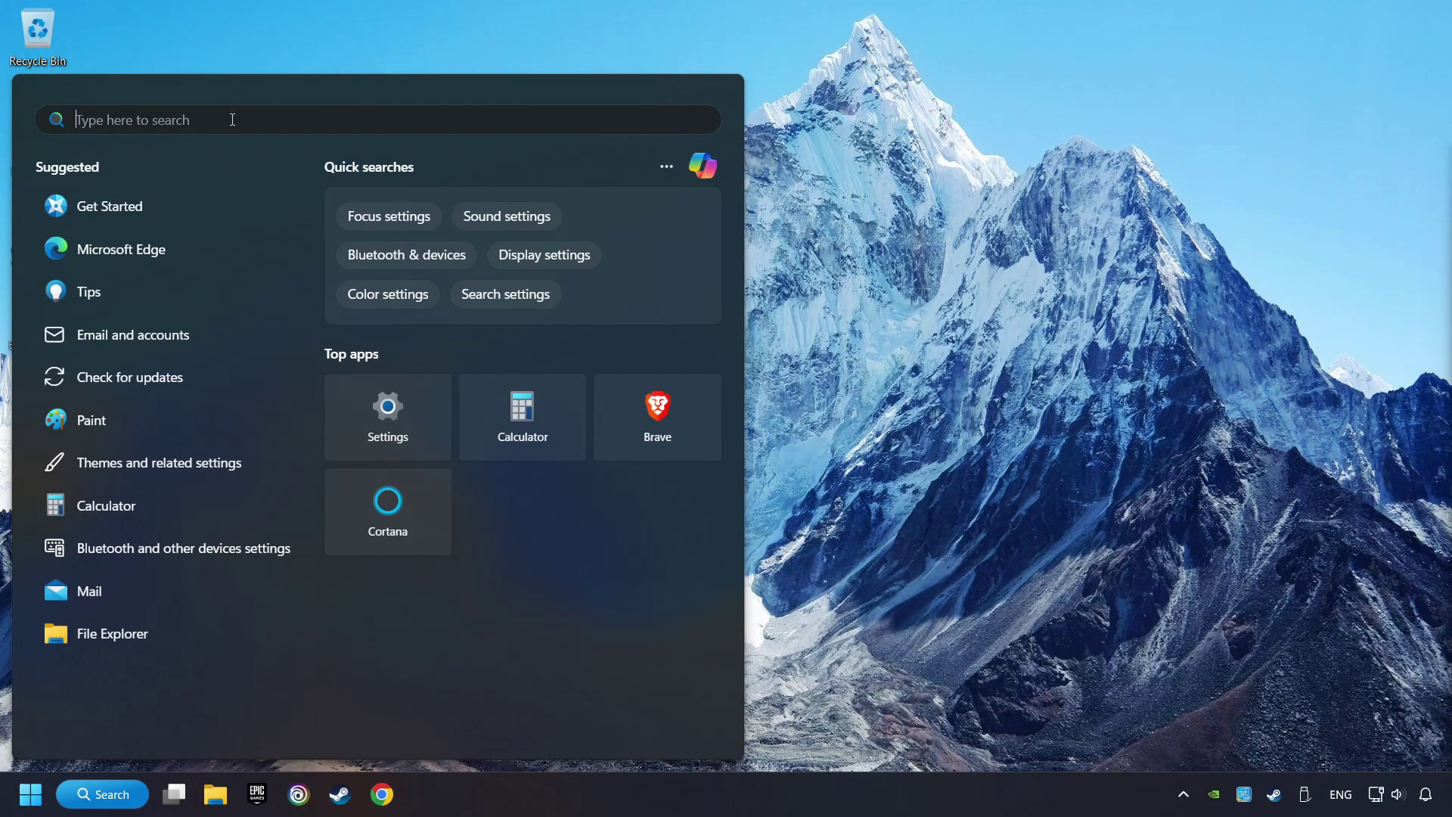
type("updates")
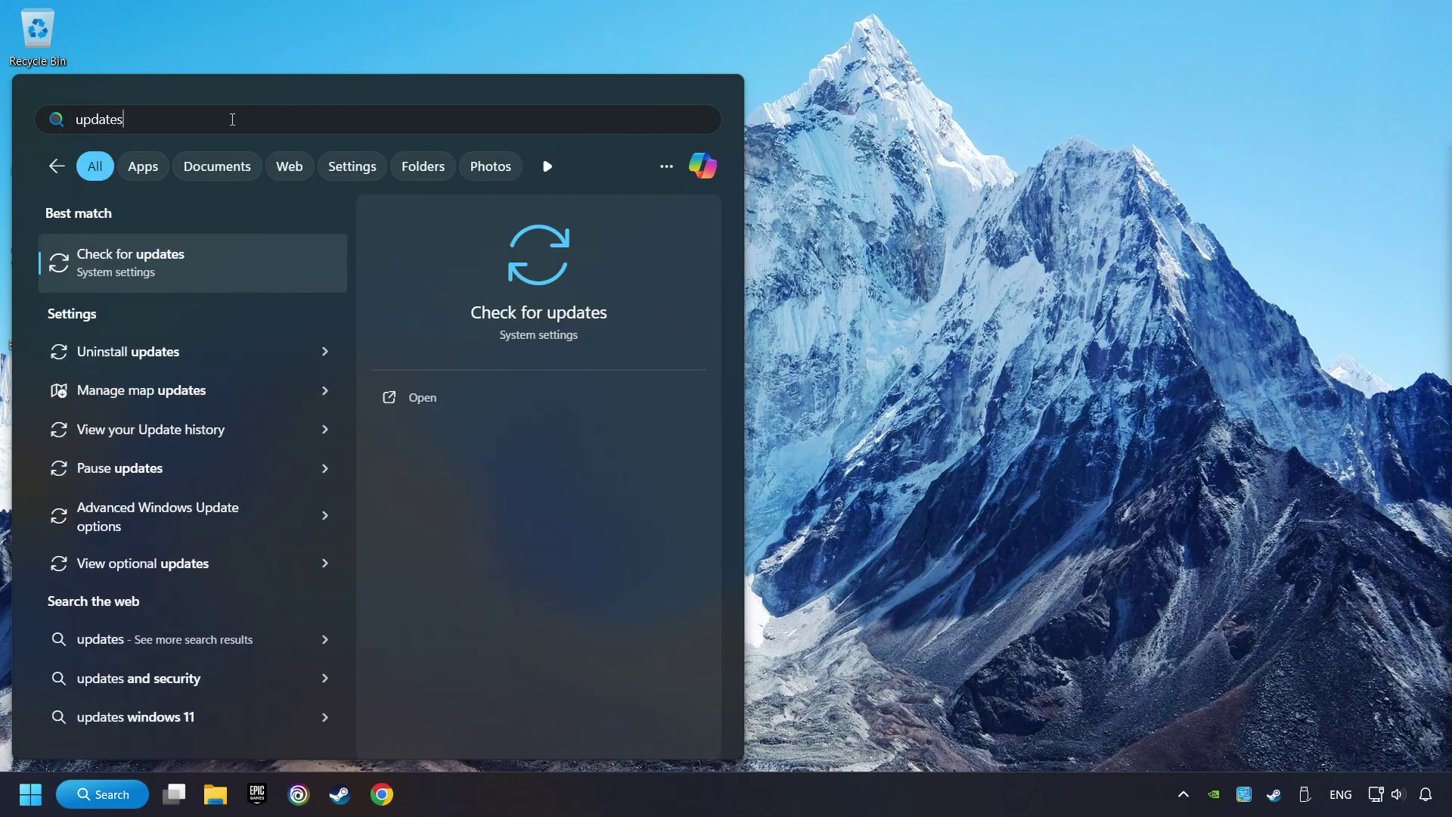
Run a Windows Update check, confirm the PC is up to date, and close Settings
left_click(274, 270)
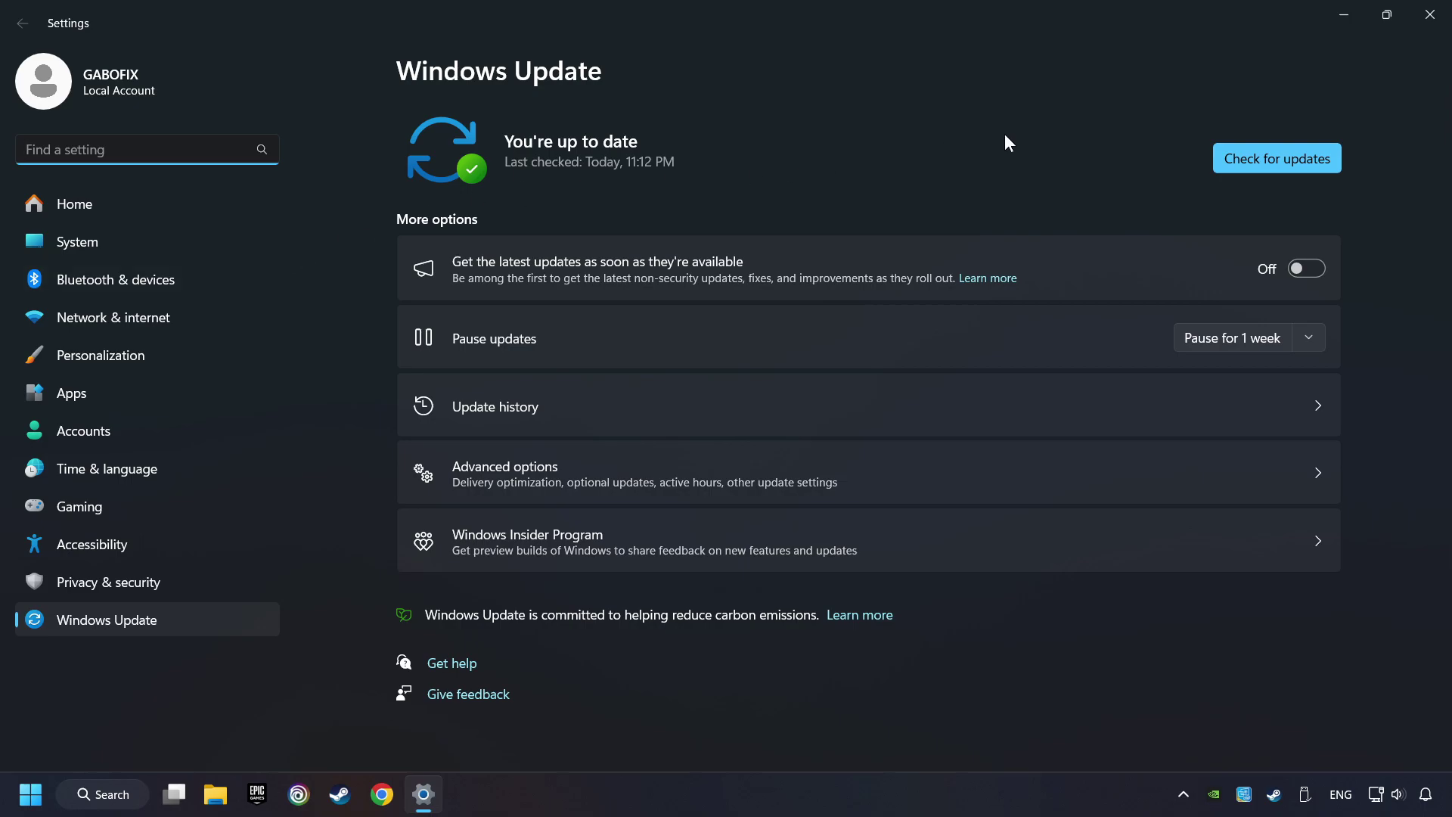
left_click(1288, 159)
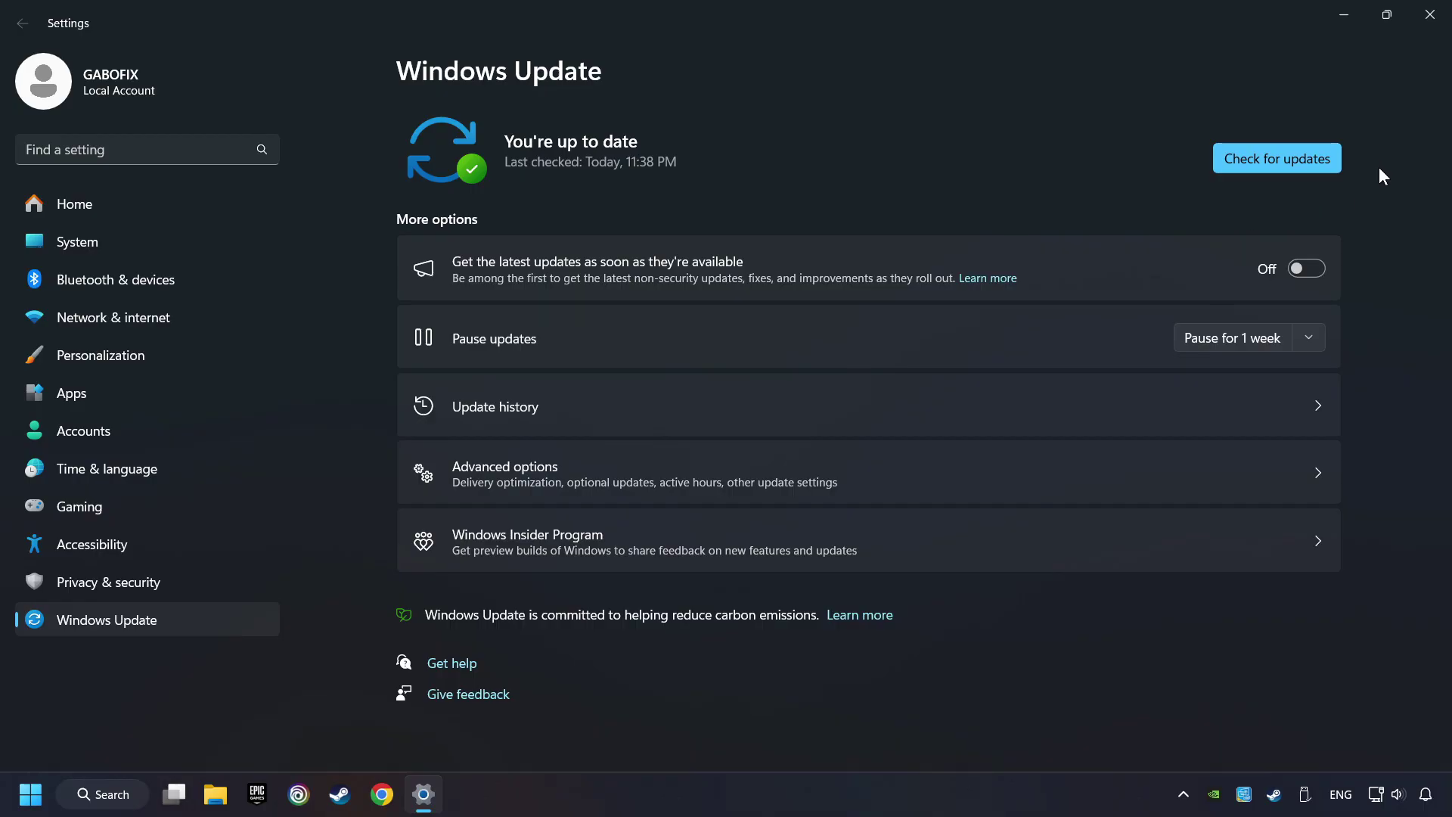
left_click(1427, 26)
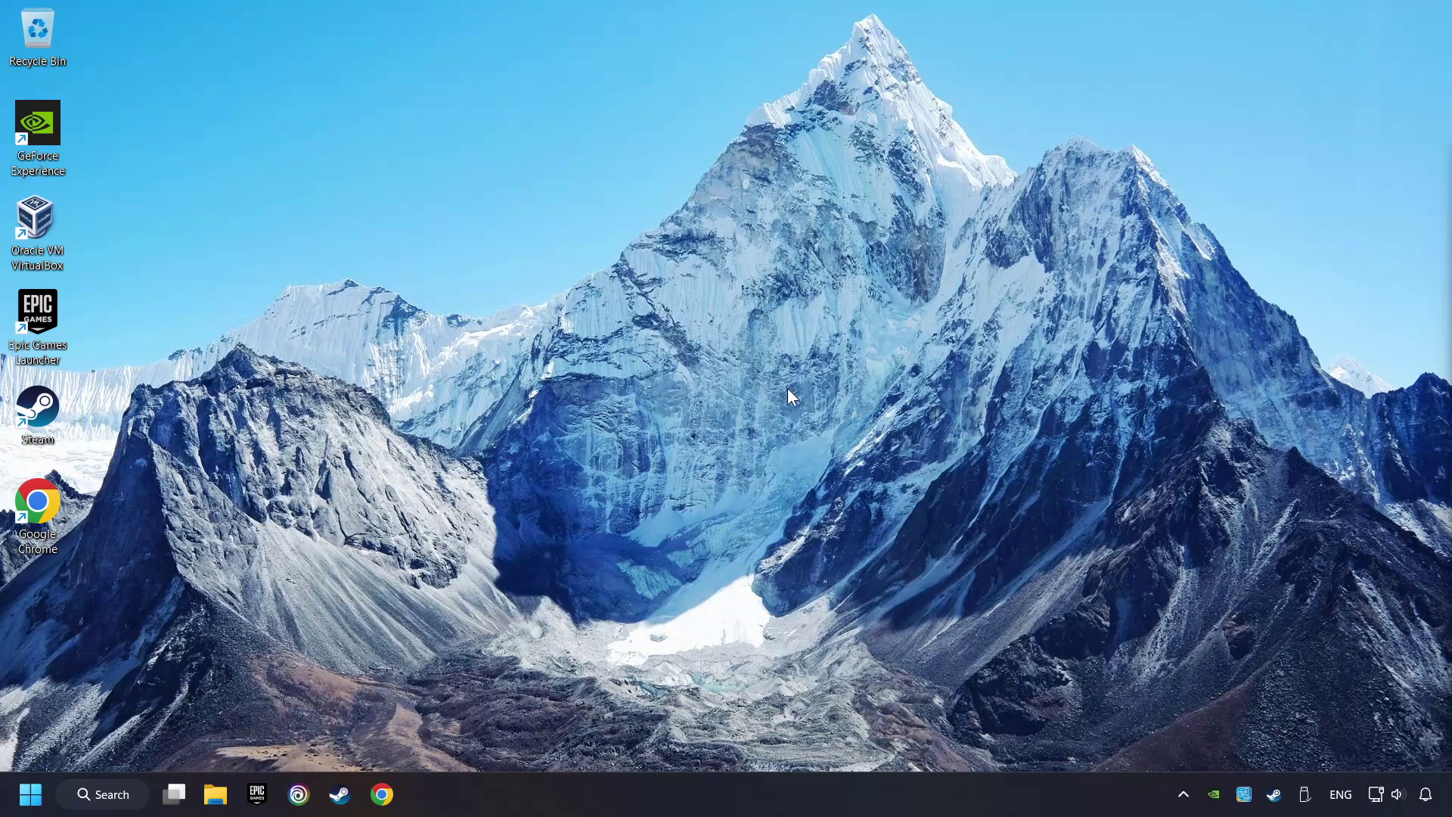
Disable EpicGamesLauncher.exe in Task Manager's Startup apps and close Task Manager
right_click(741, 794)
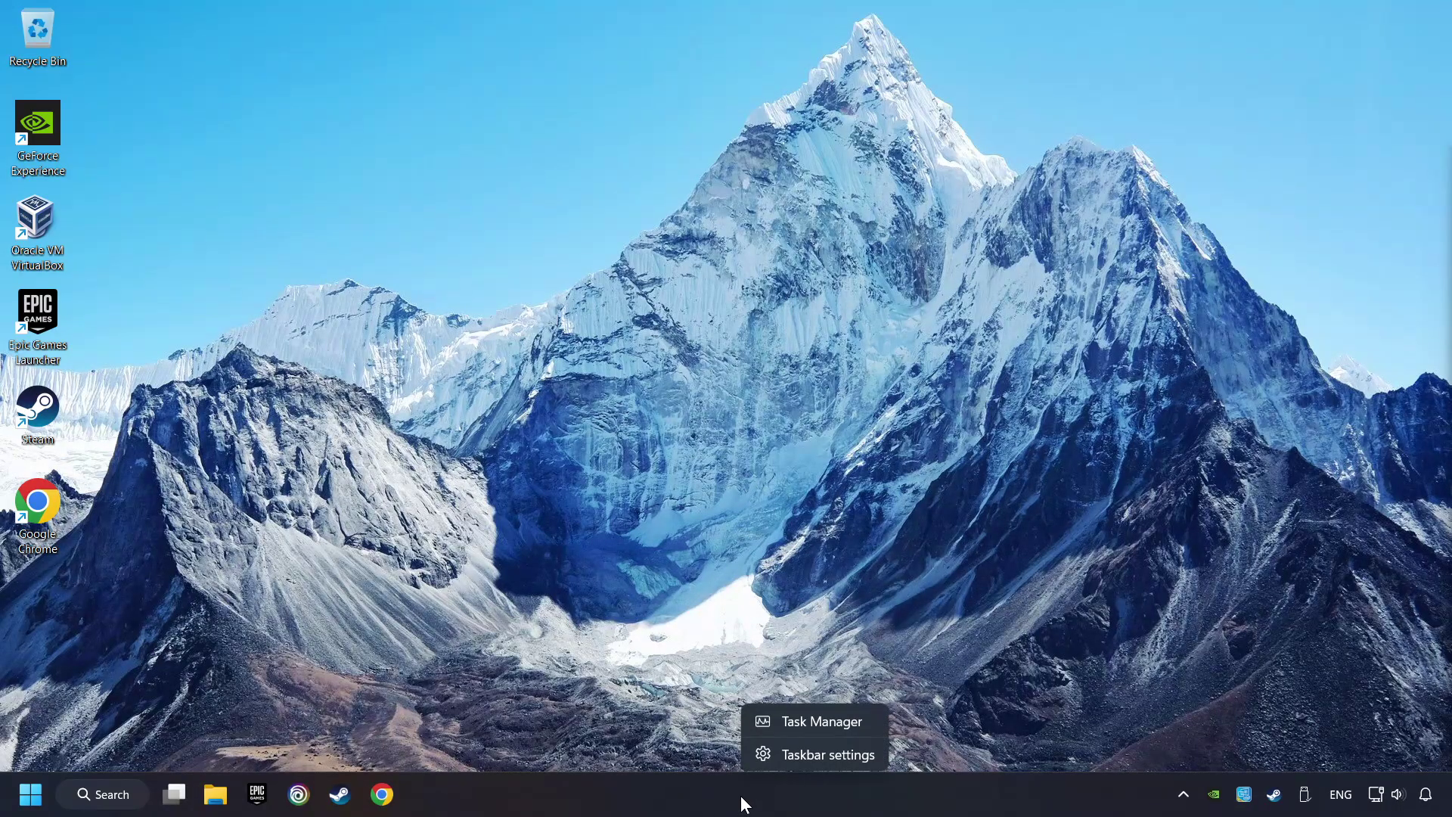
left_click(835, 721)
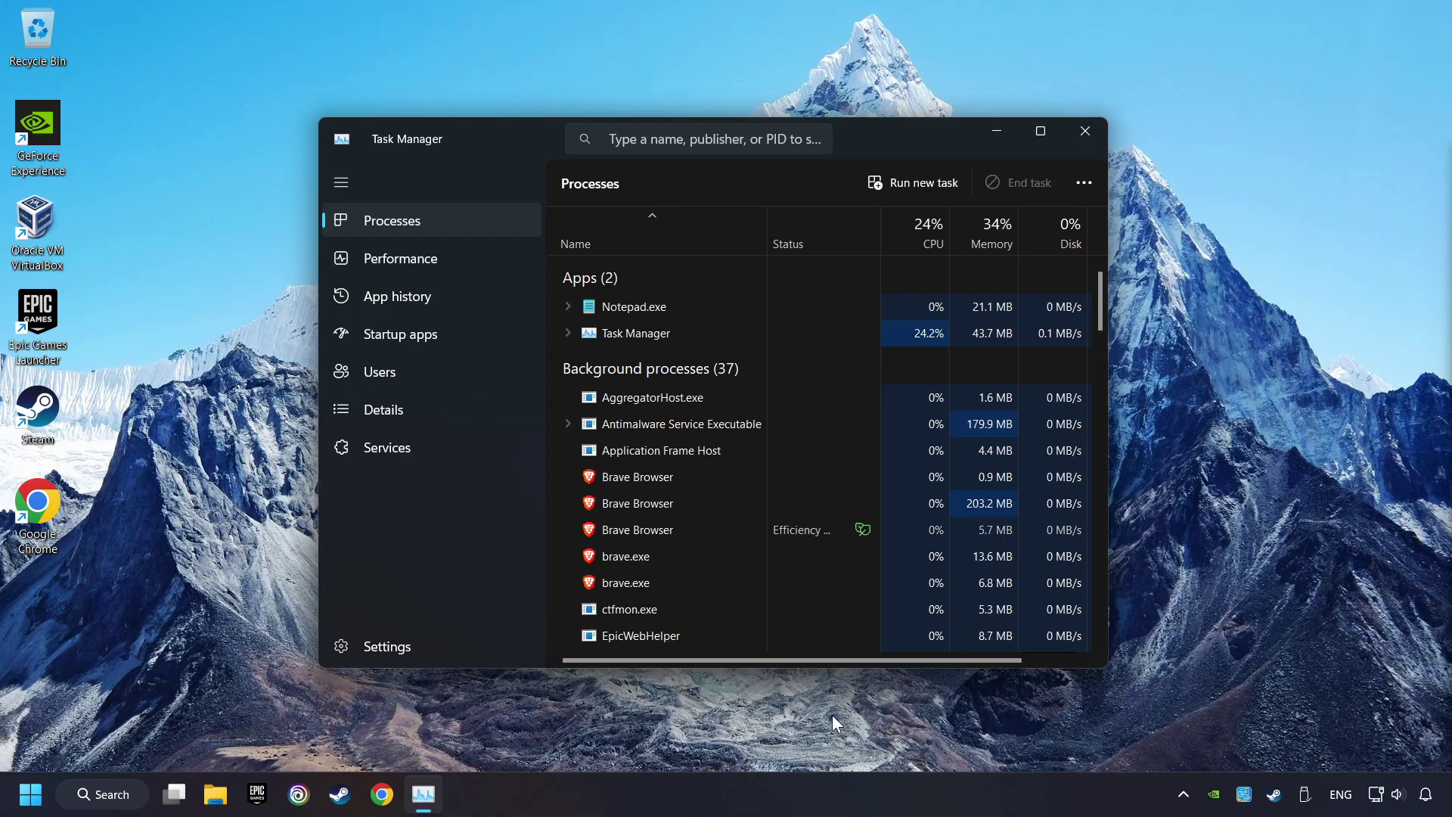
left_click(481, 339)
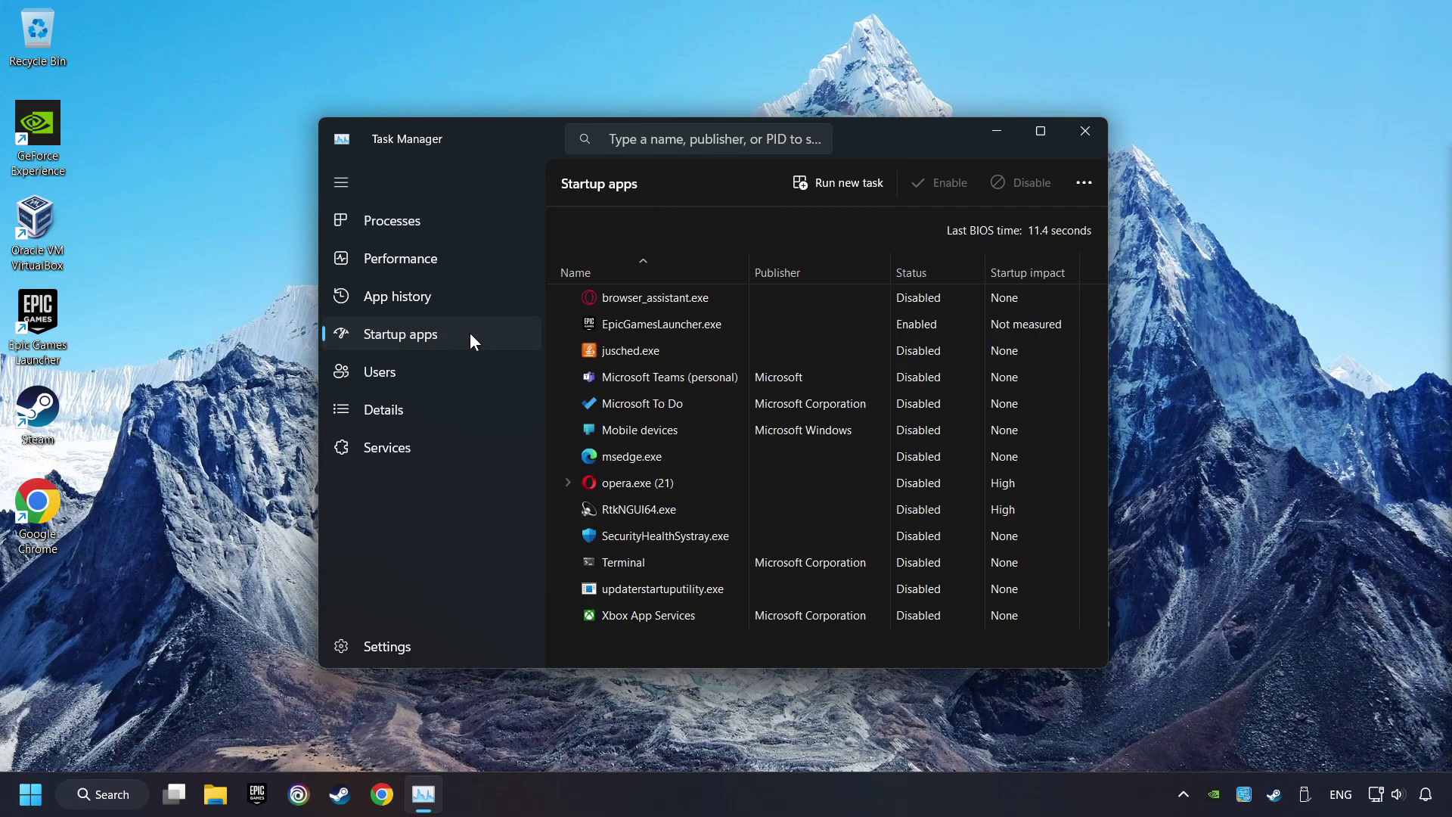
left_click(782, 325)
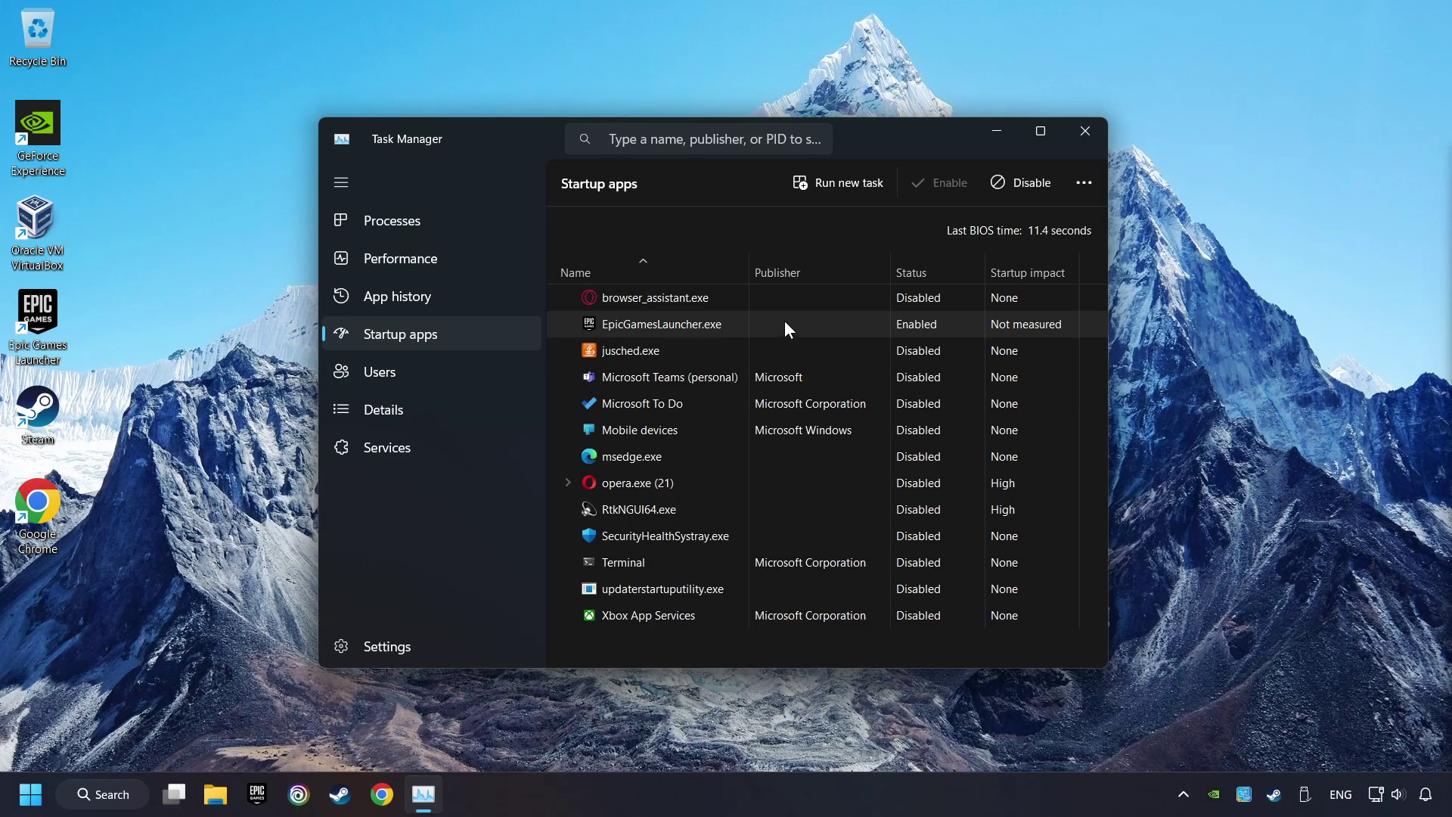
left_click(1020, 183)
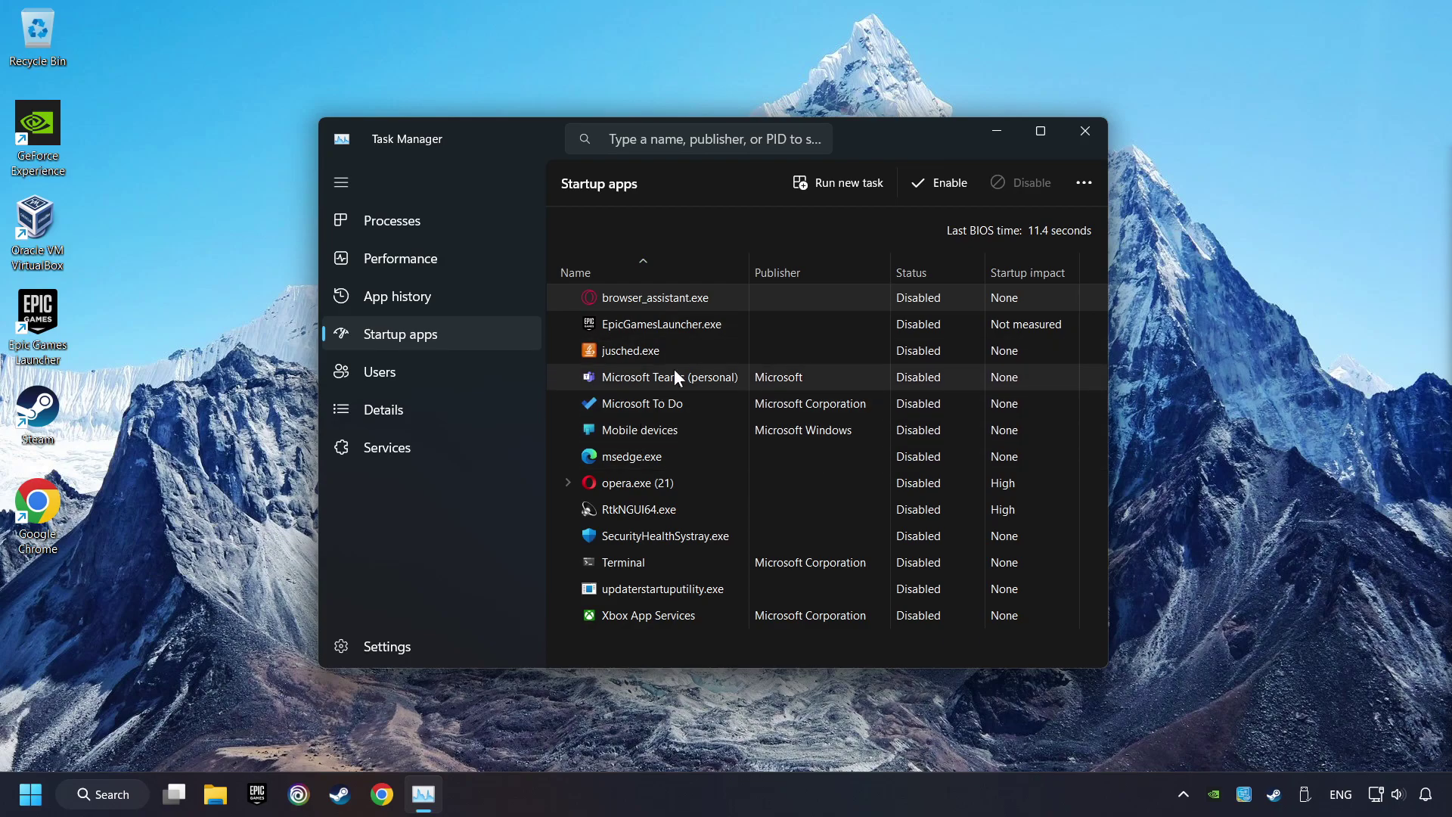
left_click(1087, 131)
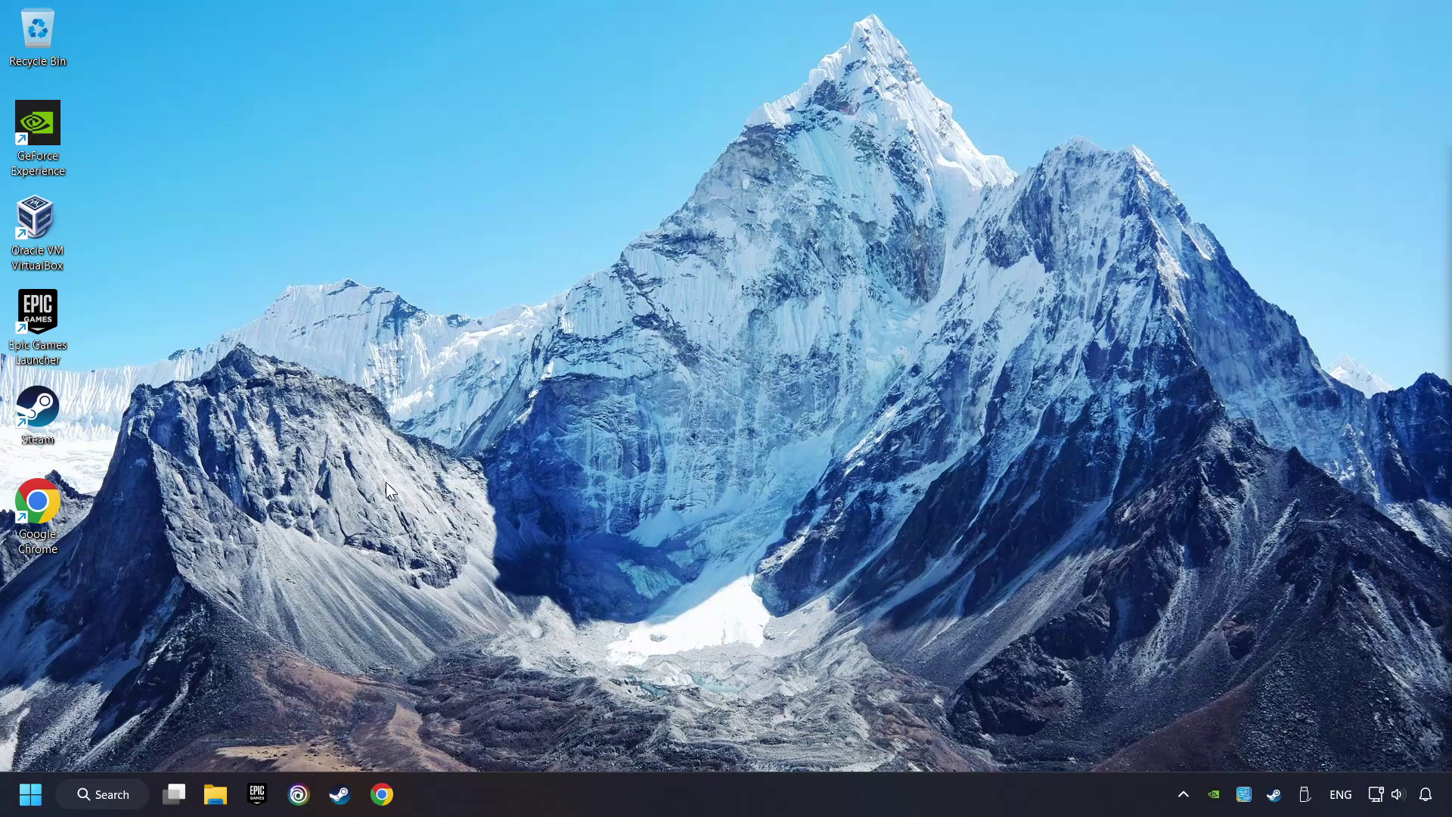
Tick GAME.exe's Public box under Allowed apps so it passes the firewall on both networks, and save
left_click(124, 794)
type("fir")
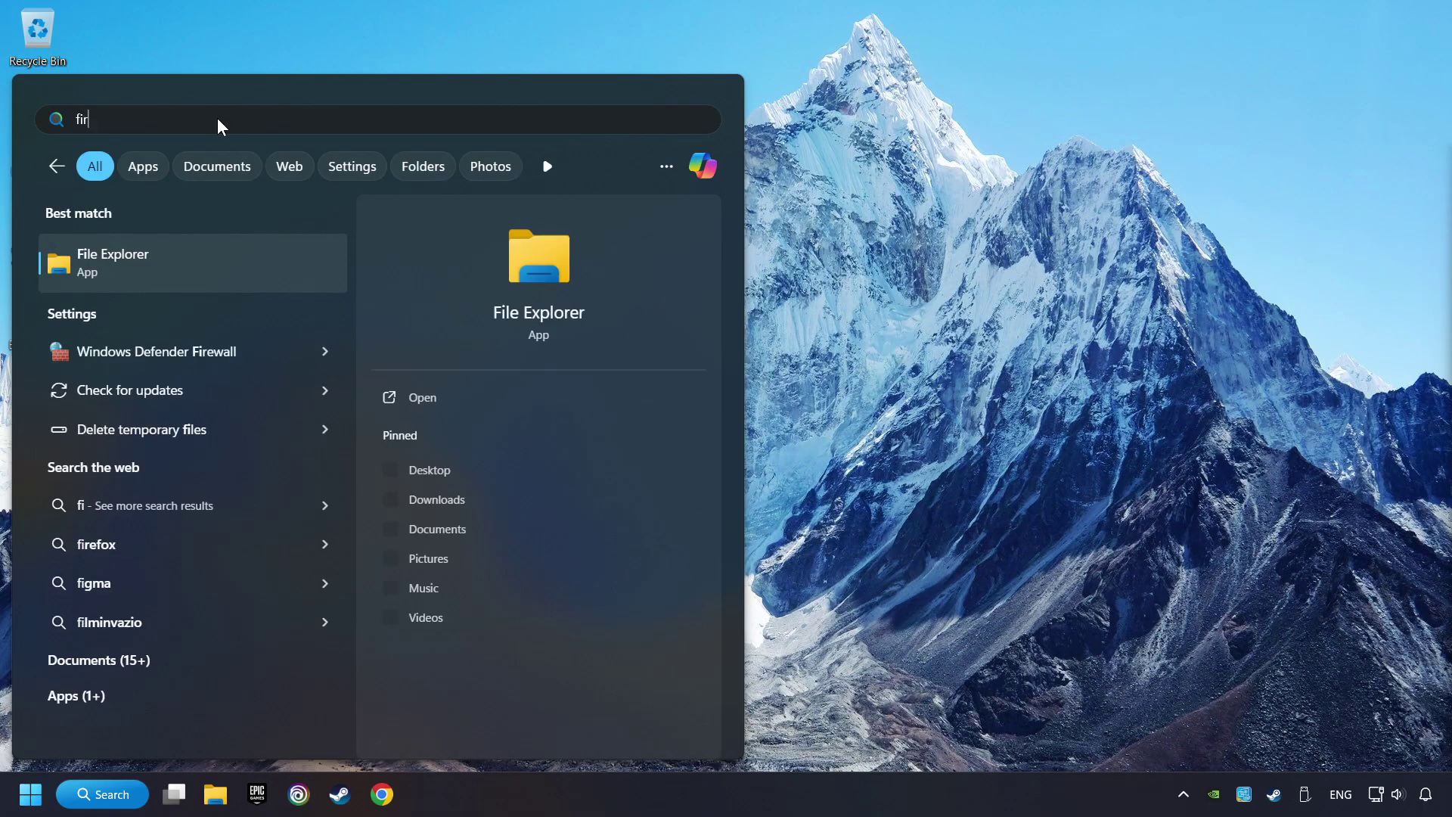
type("ewall")
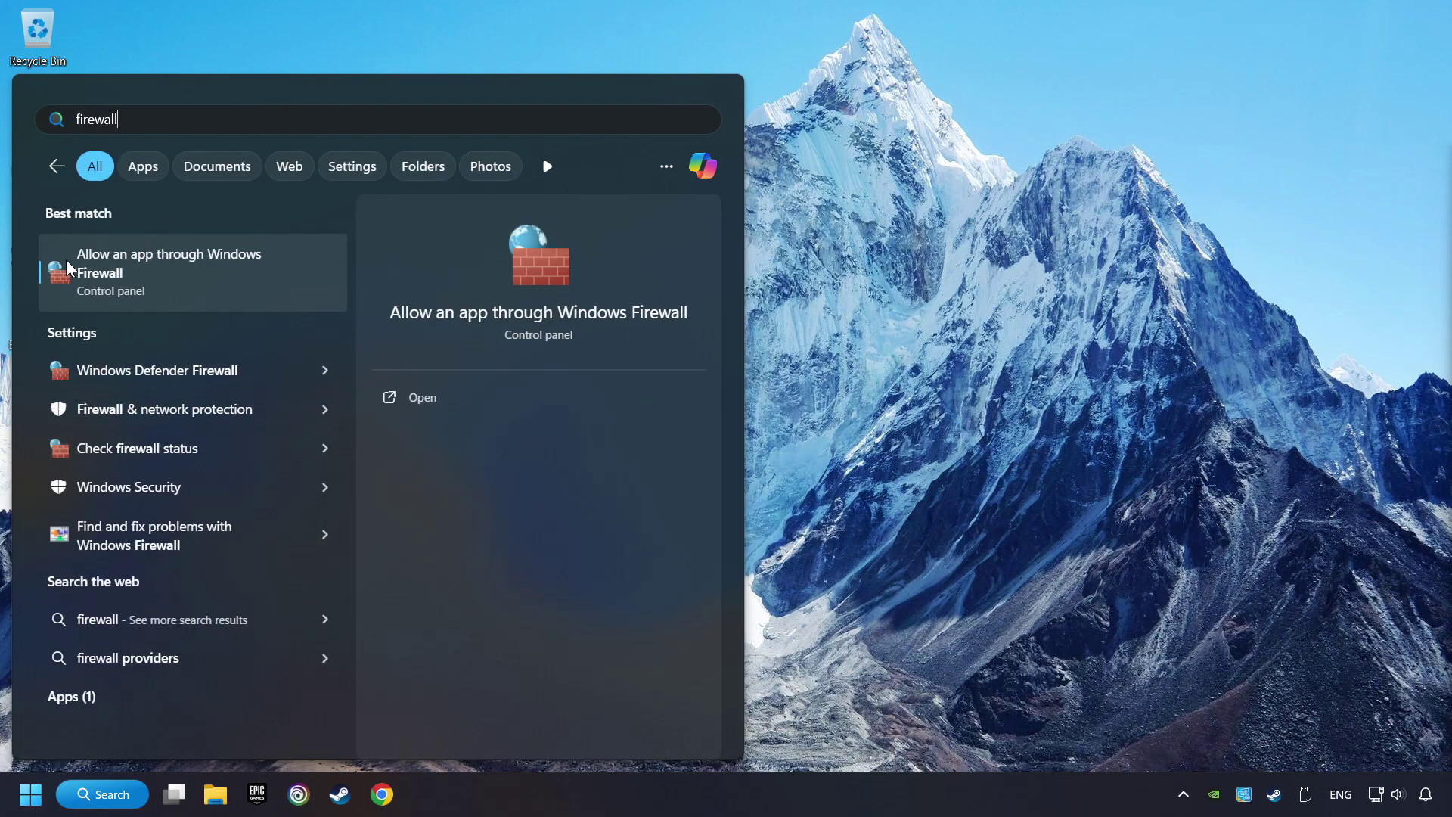
left_click(296, 272)
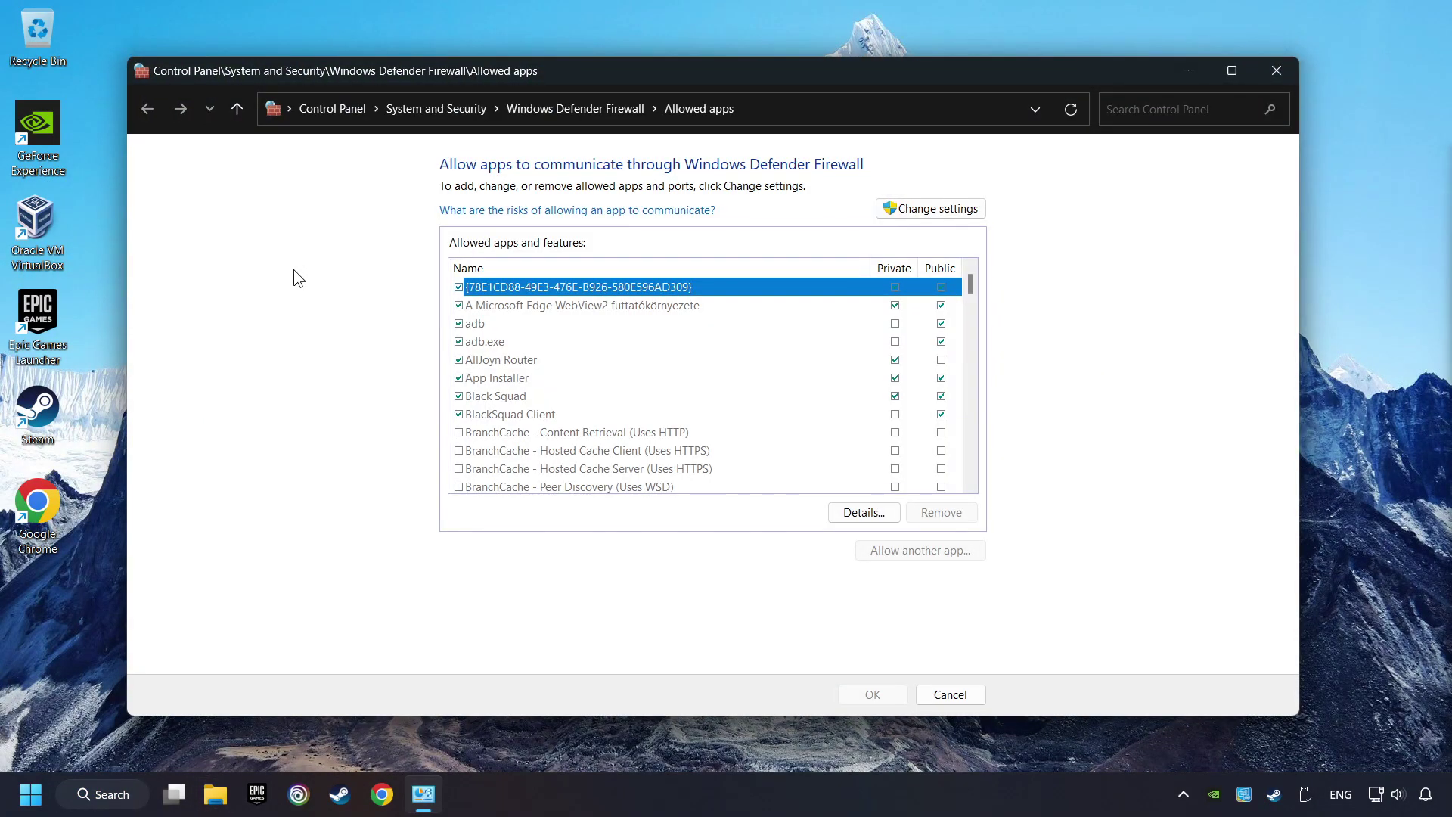
left_click(945, 208)
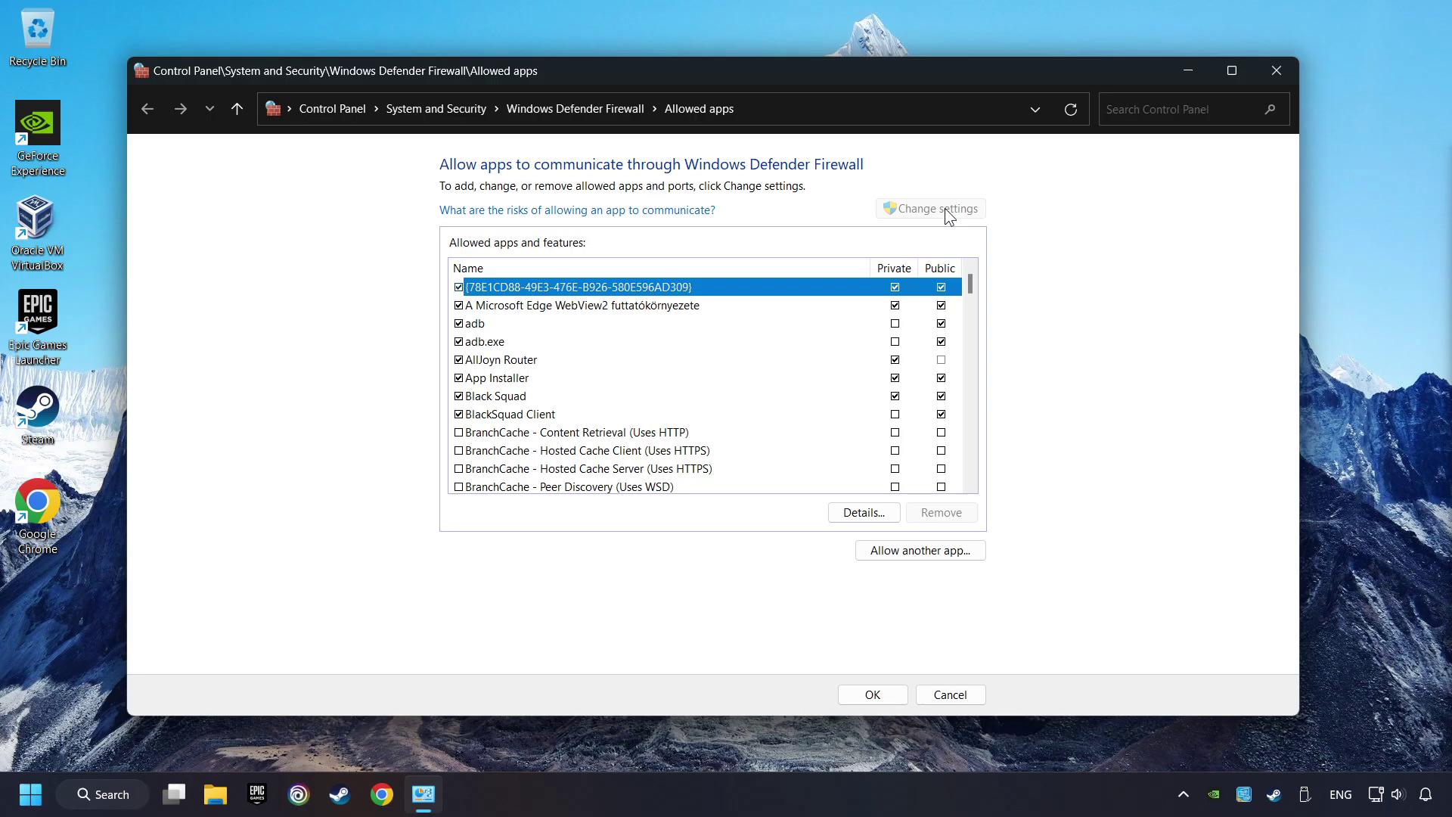
mouse_move(970, 286)
left_mouse_down()
mouse_move(959, 401)
mouse_move(985, 276)
left_mouse_up()
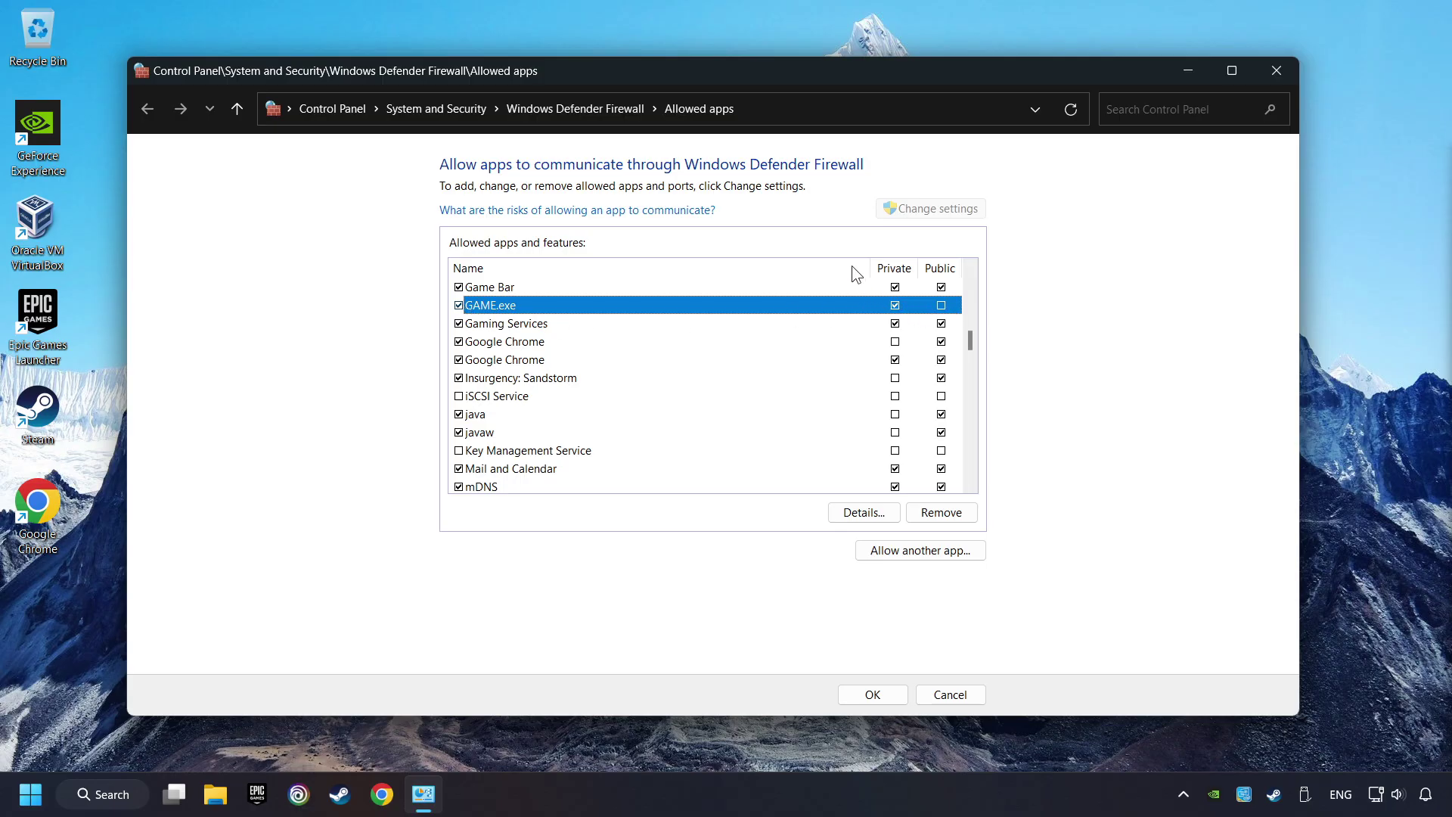
left_click(940, 305)
left_click(873, 695)
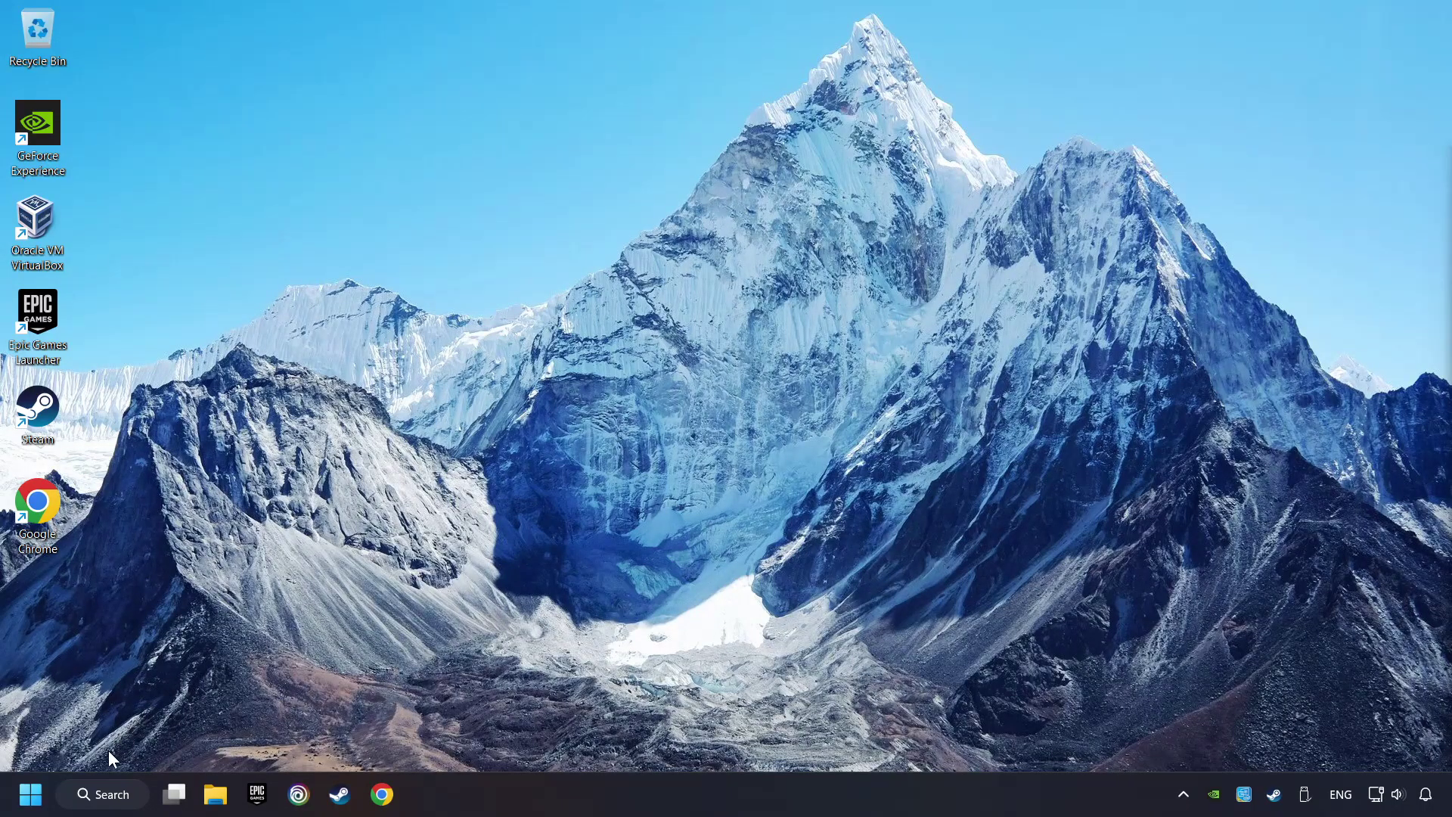
Run sfc /scannow in a Command Prompt launched as administrator
left_click(107, 794)
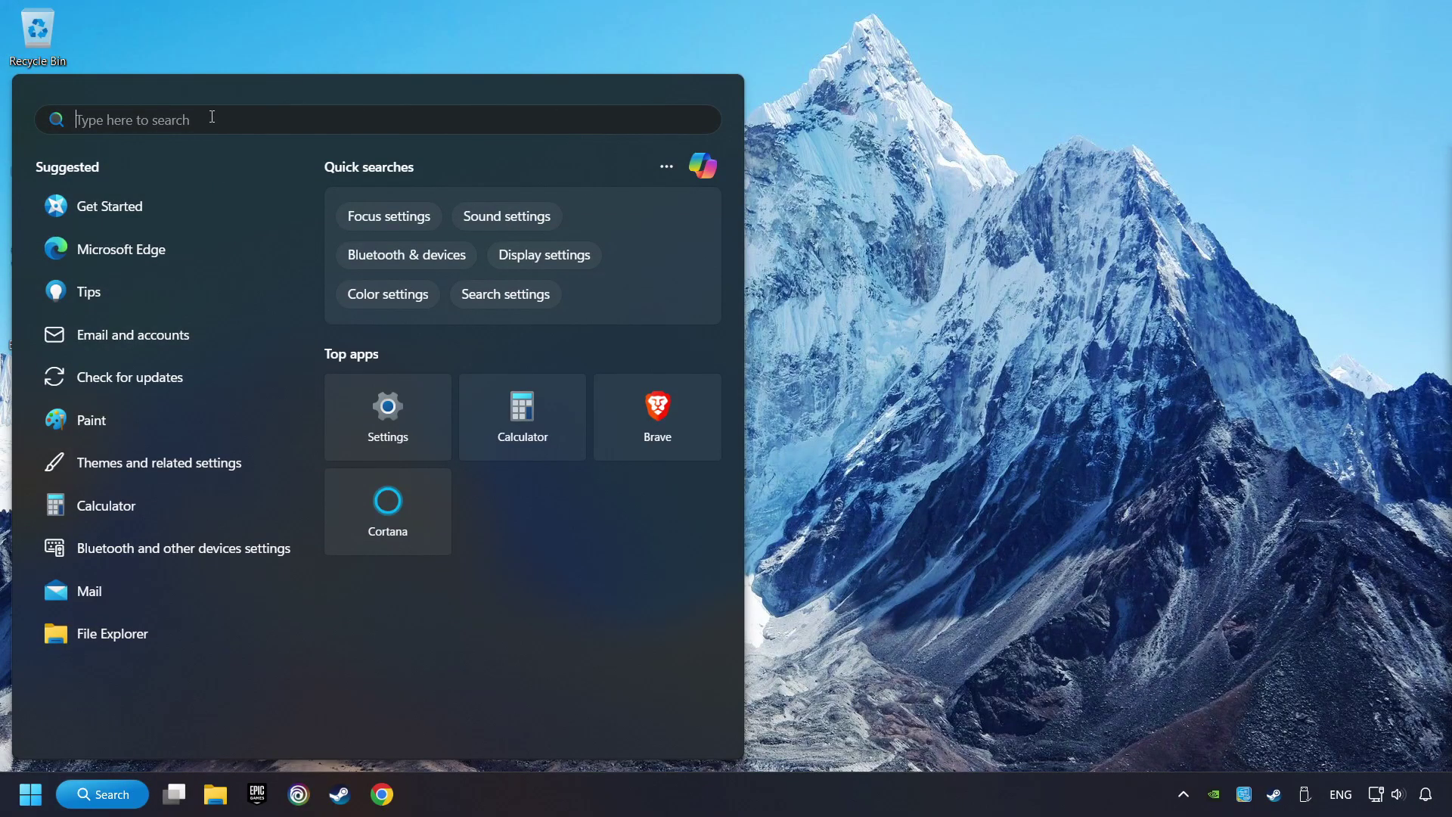
type("cmd")
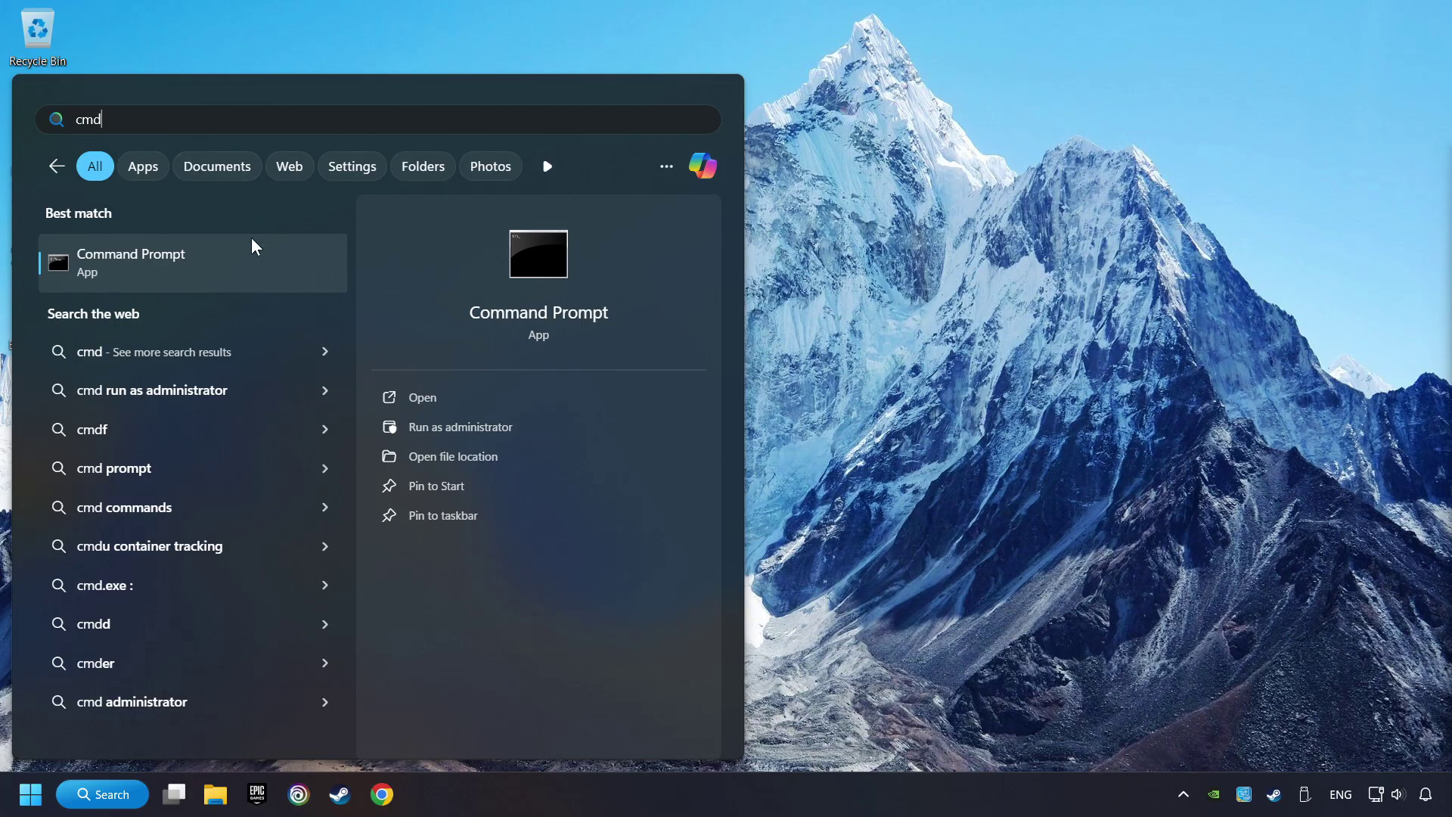
right_click(299, 261)
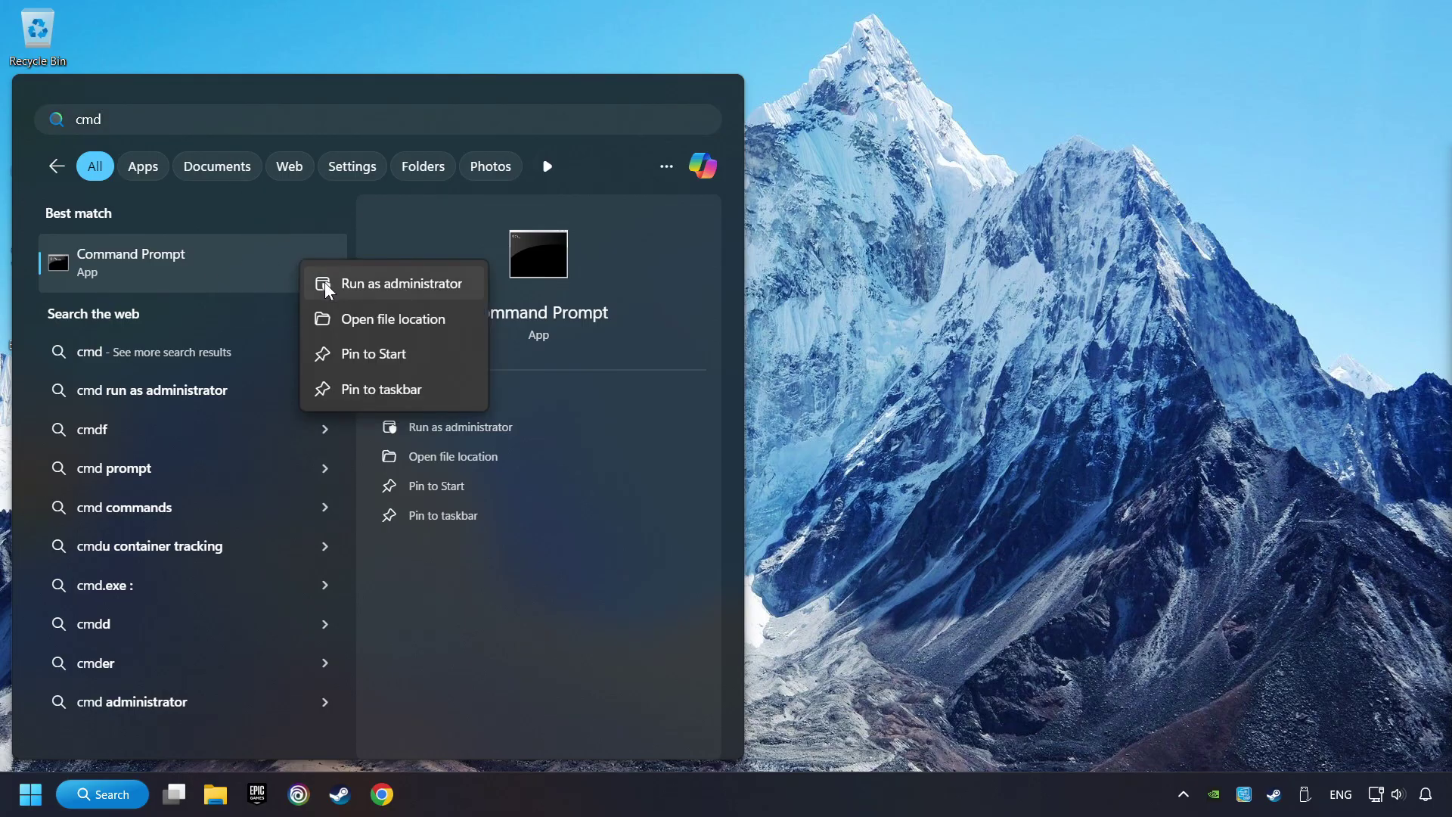
left_click(386, 285)
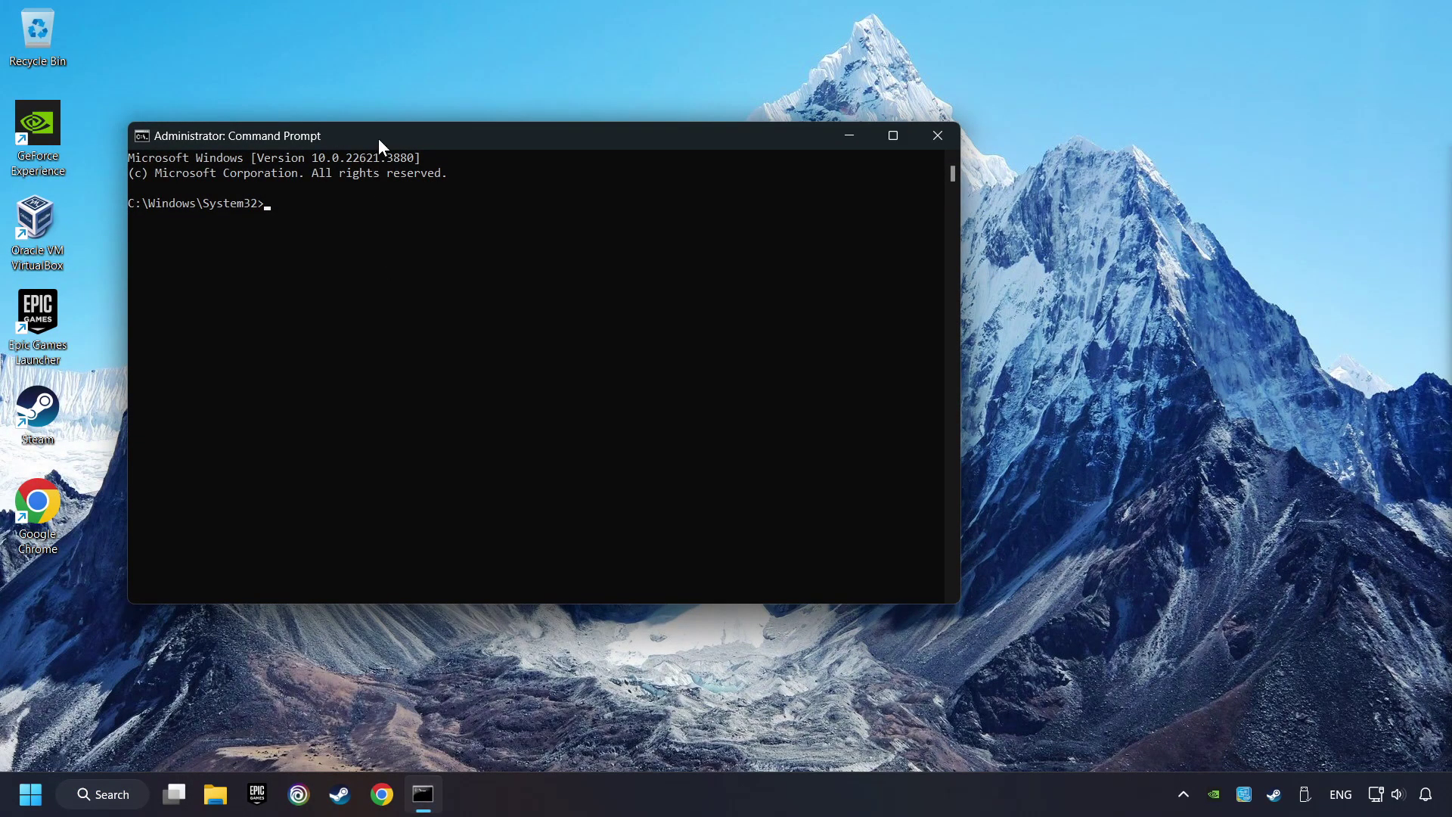
left_click_drag(527, 173, 547, 179)
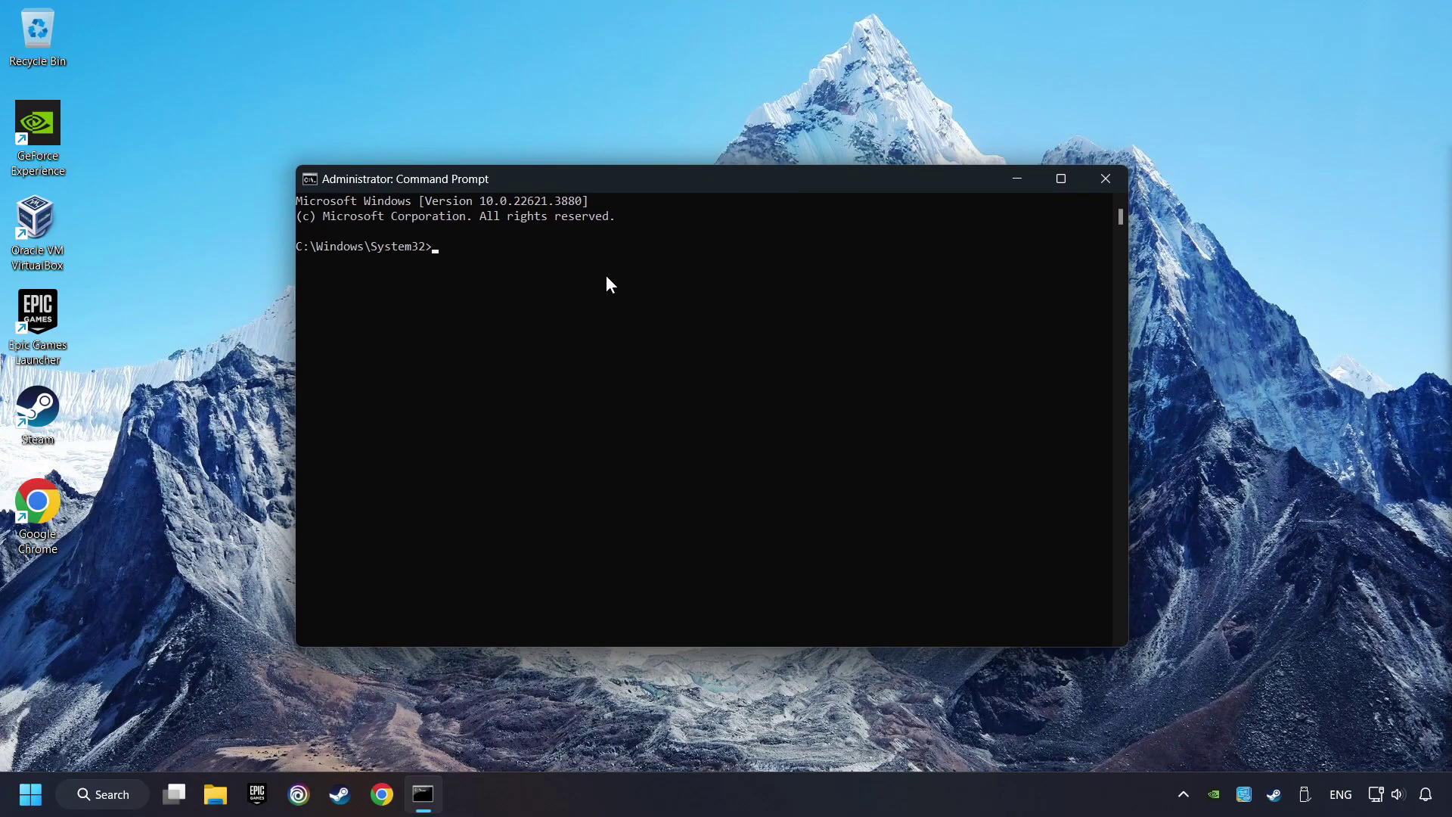
type("sfc /")
type("scannow")
key("Return")
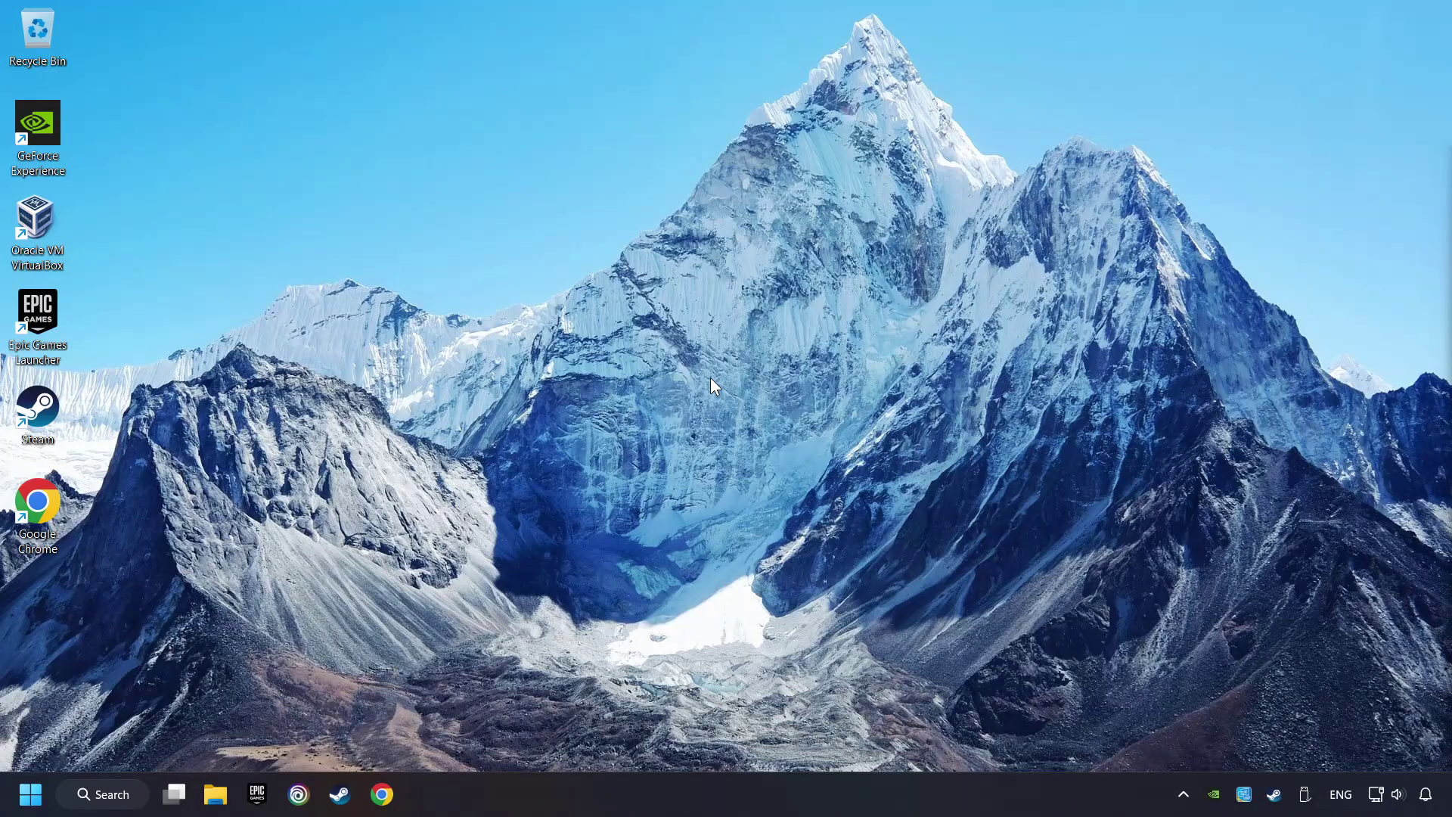
Switch on Set time zone automatically and Set time automatically, Sync now, and close Settings
key("super")
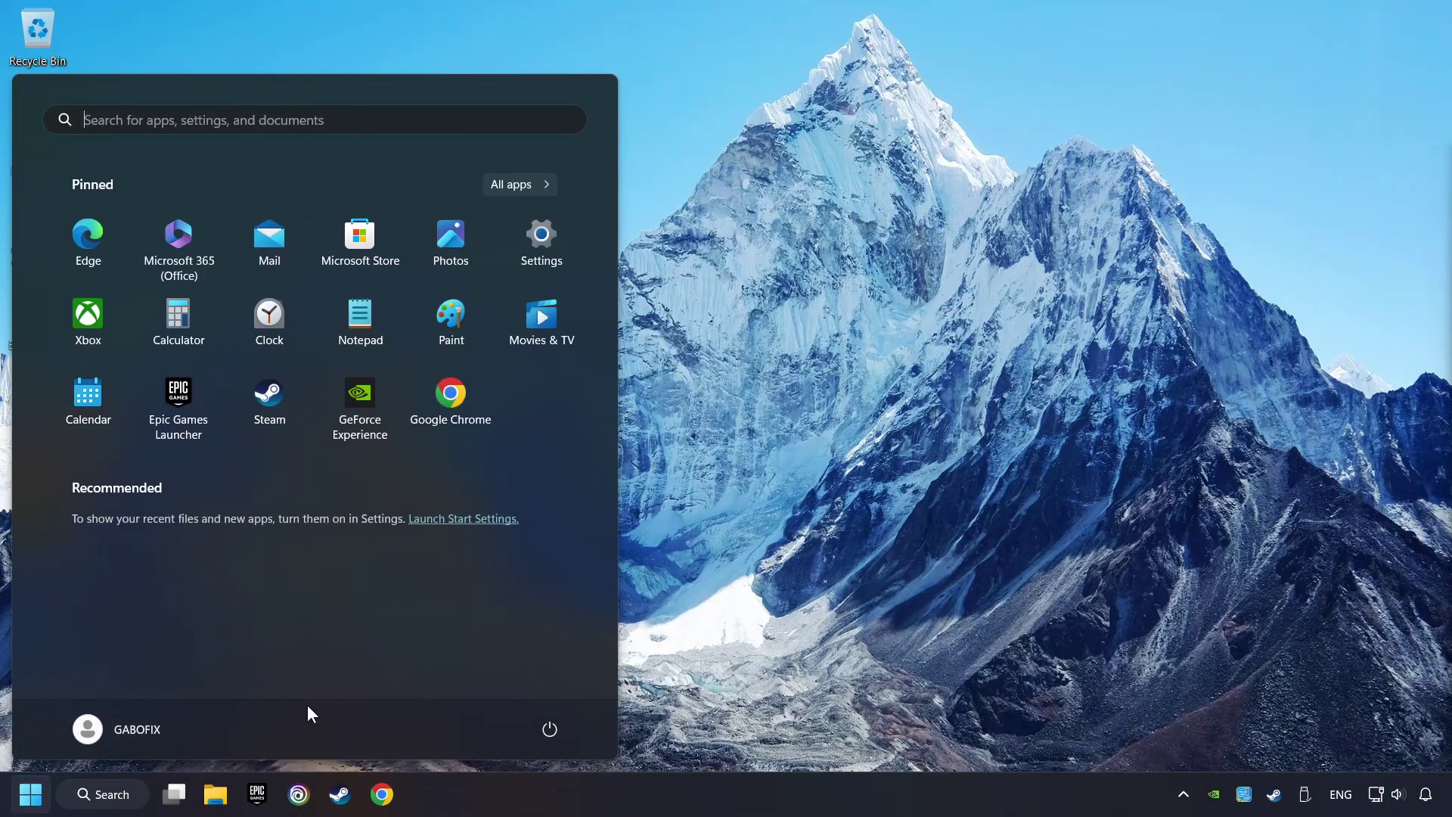
left_click(549, 729)
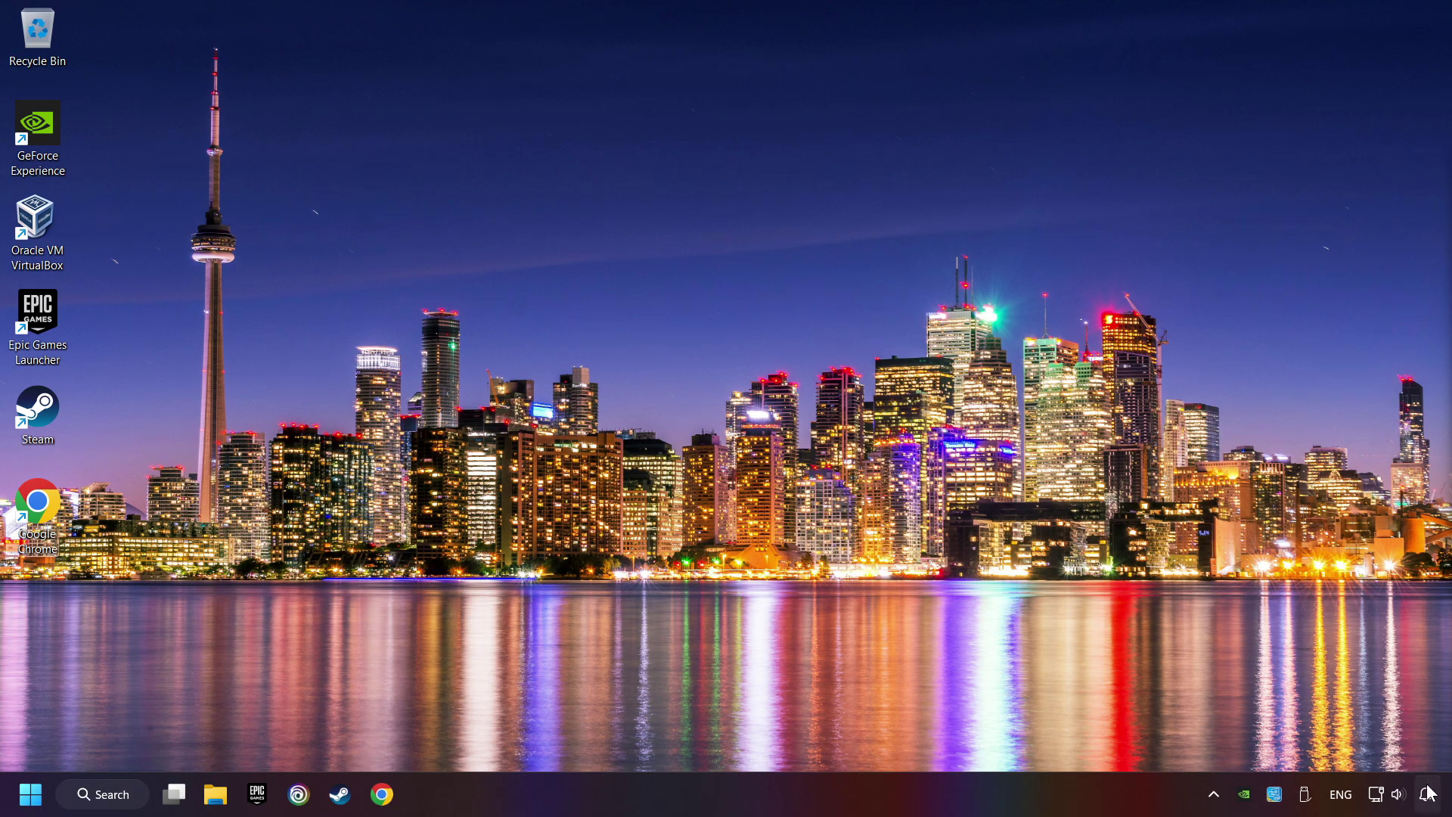
right_click(1425, 794)
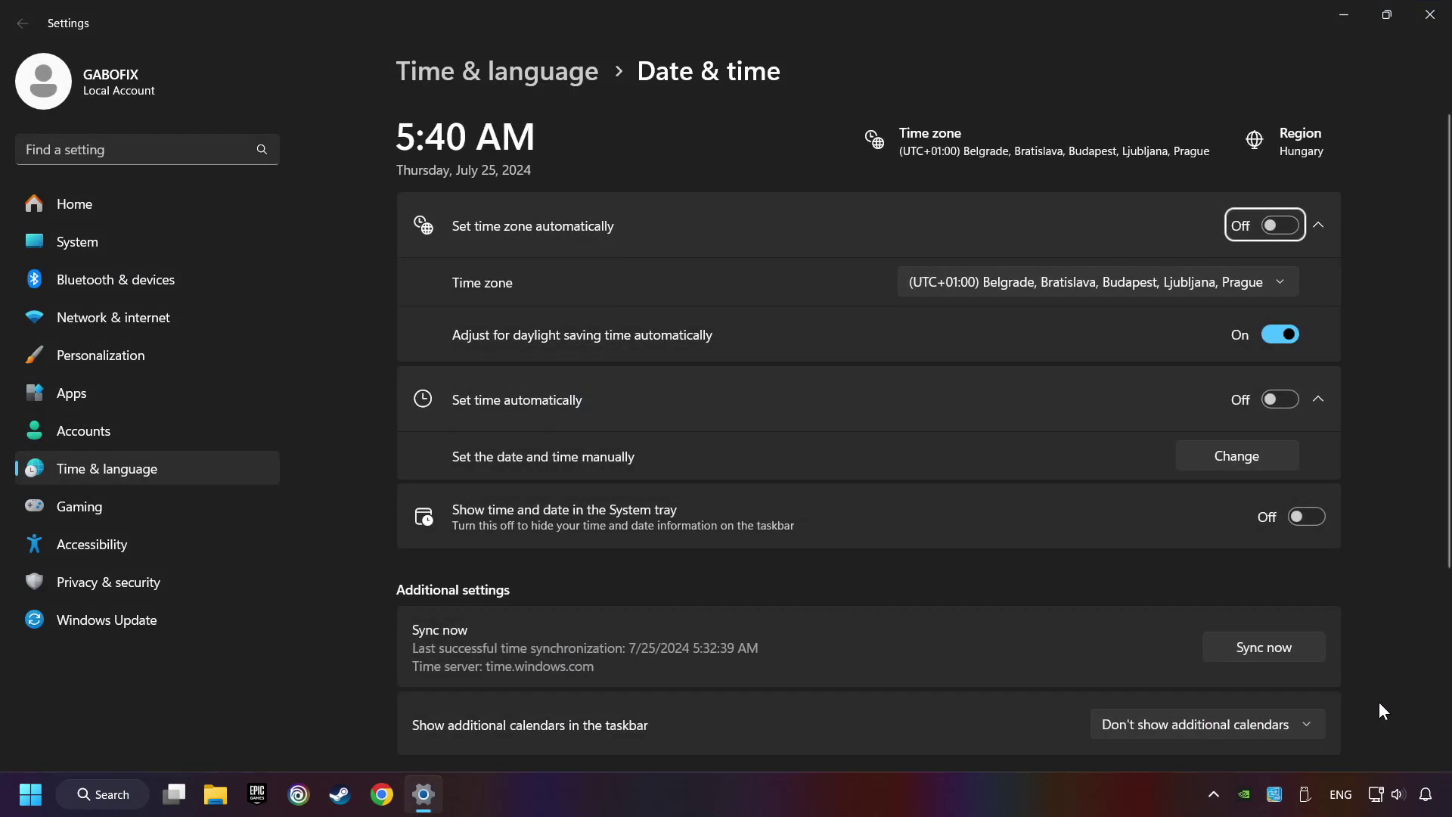
left_click(1280, 228)
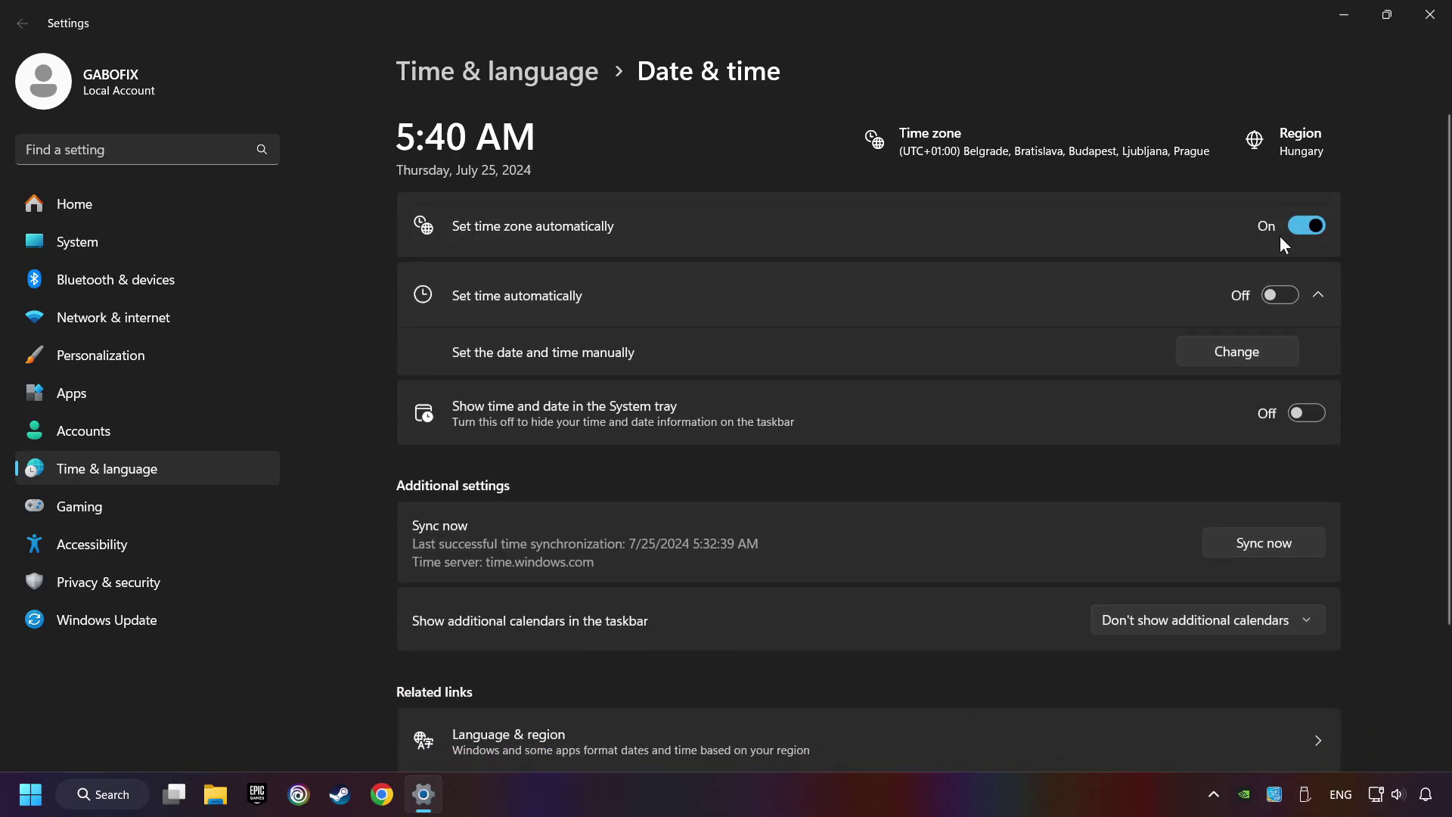
left_click(1287, 297)
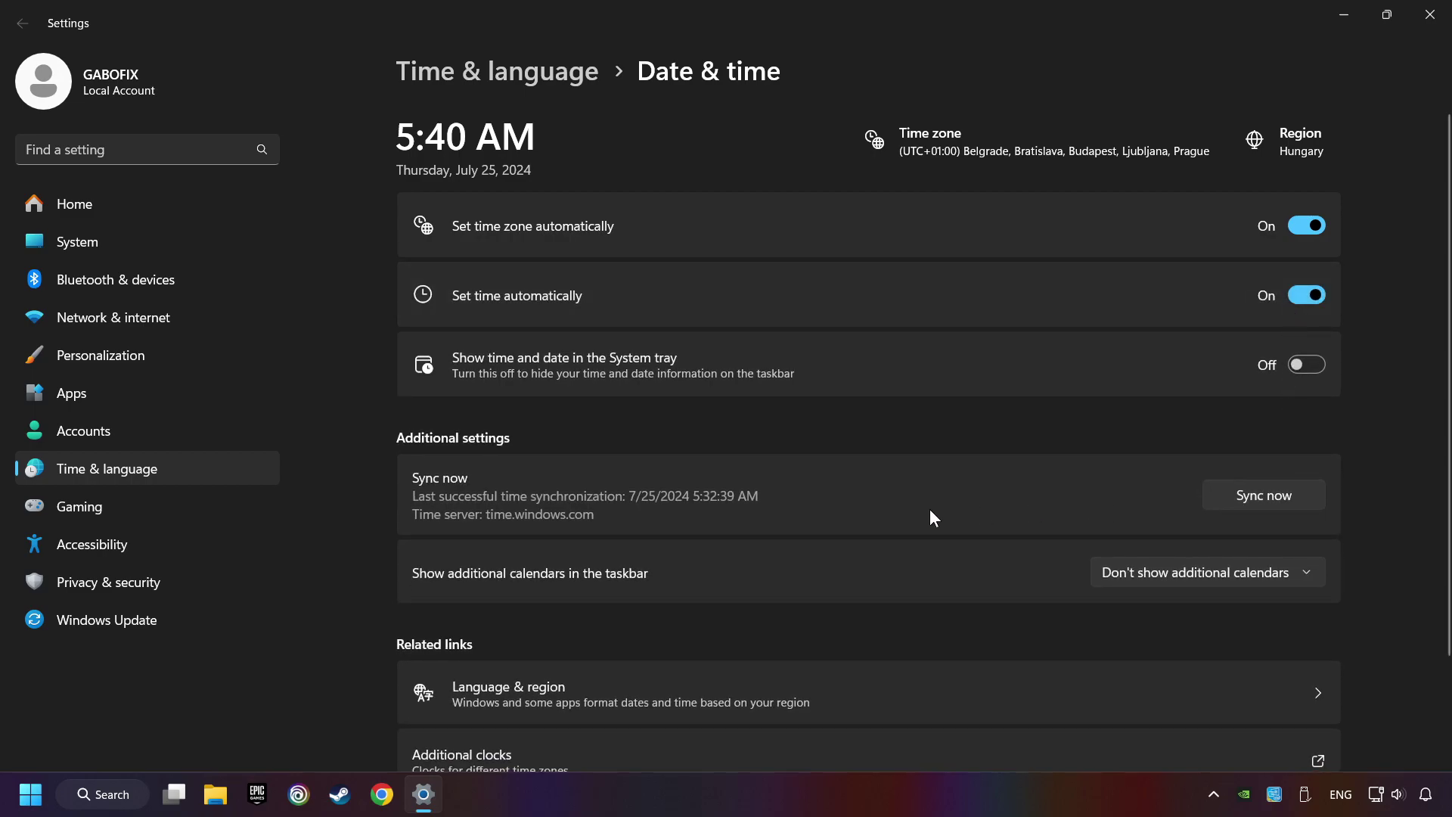
left_click(1268, 509)
left_click(1426, 22)
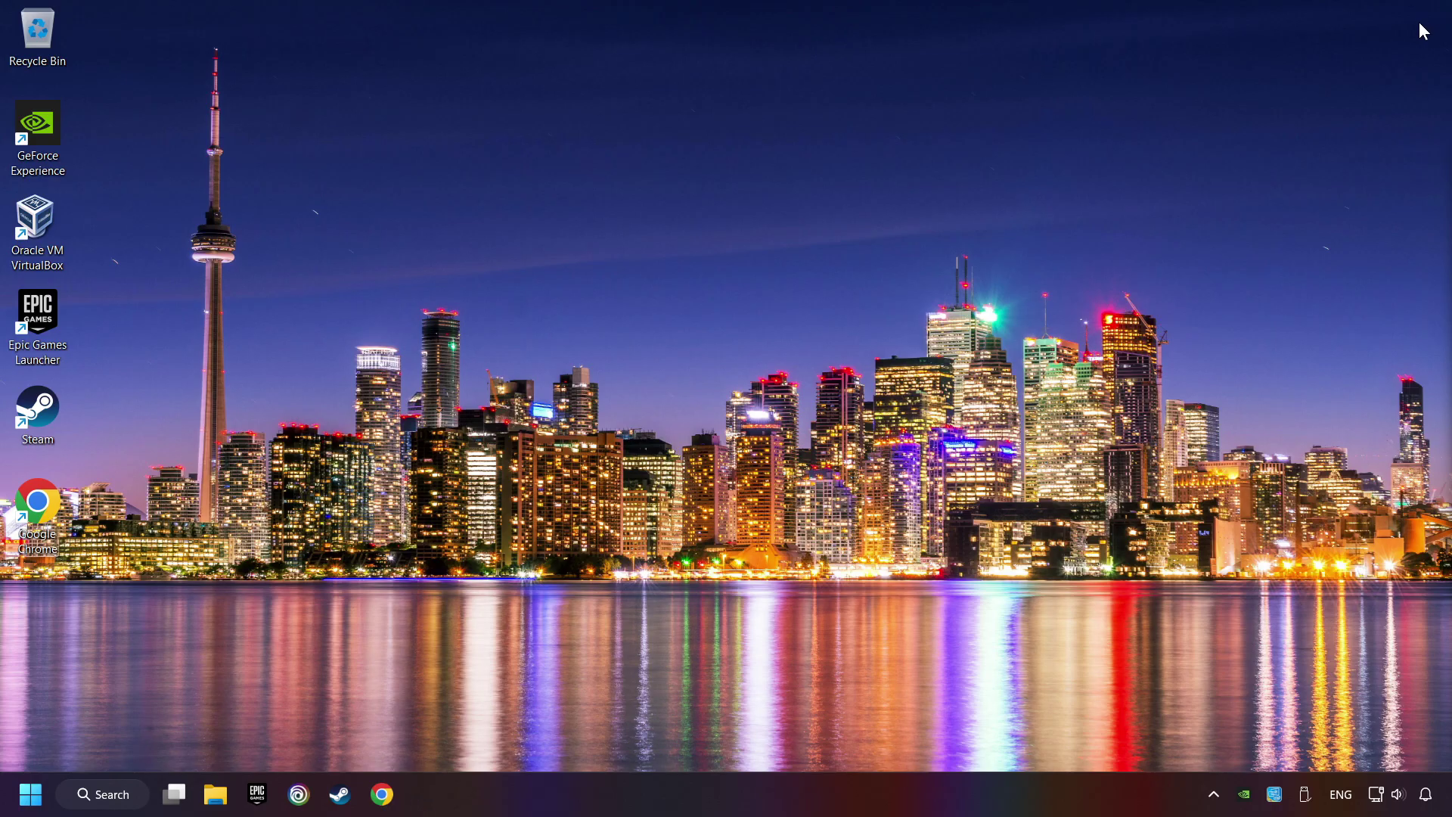
On the Proxy page, leave Use a proxy server Off, save it, and close Settings
right_click(1376, 793)
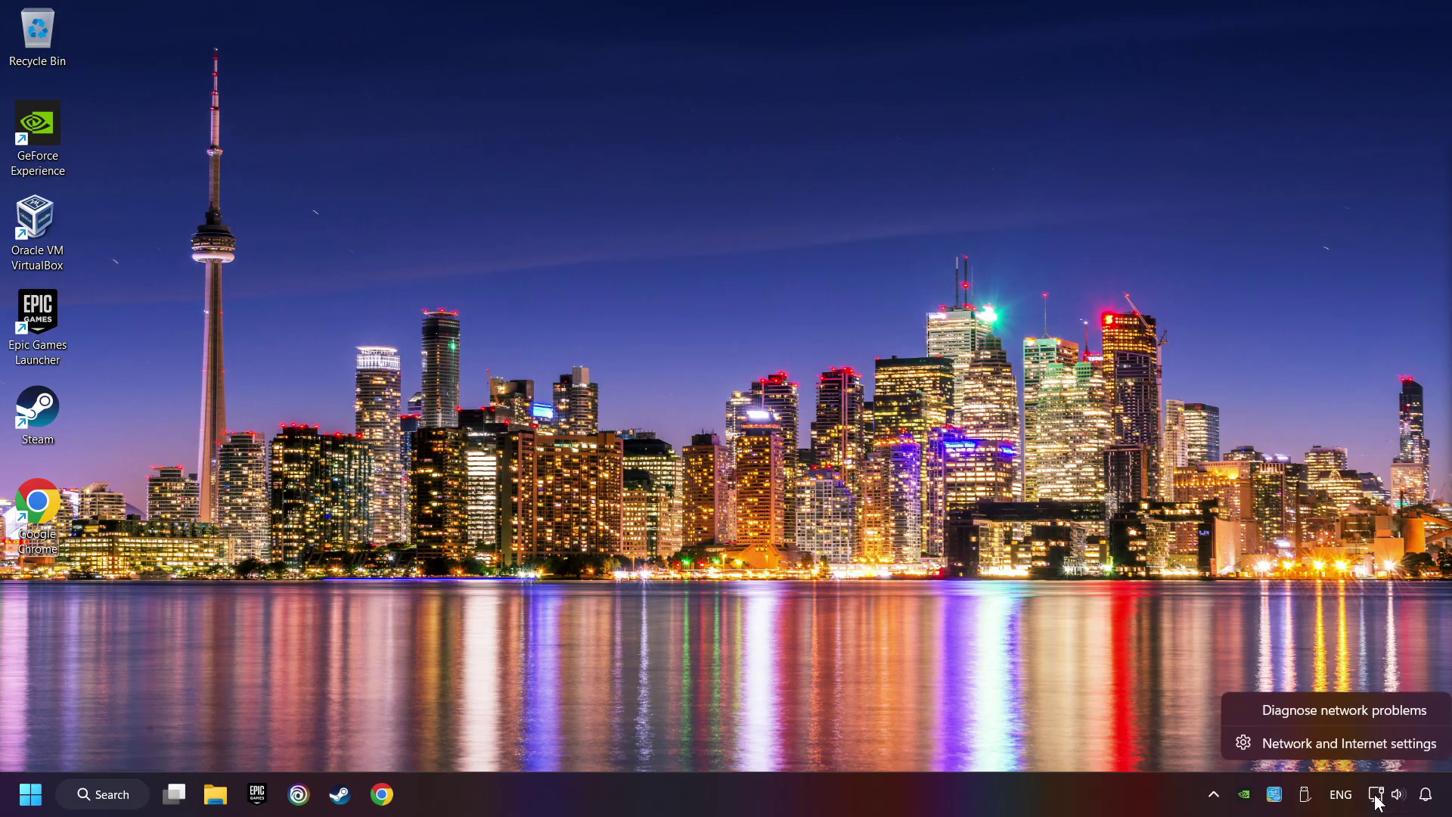
left_click(1360, 746)
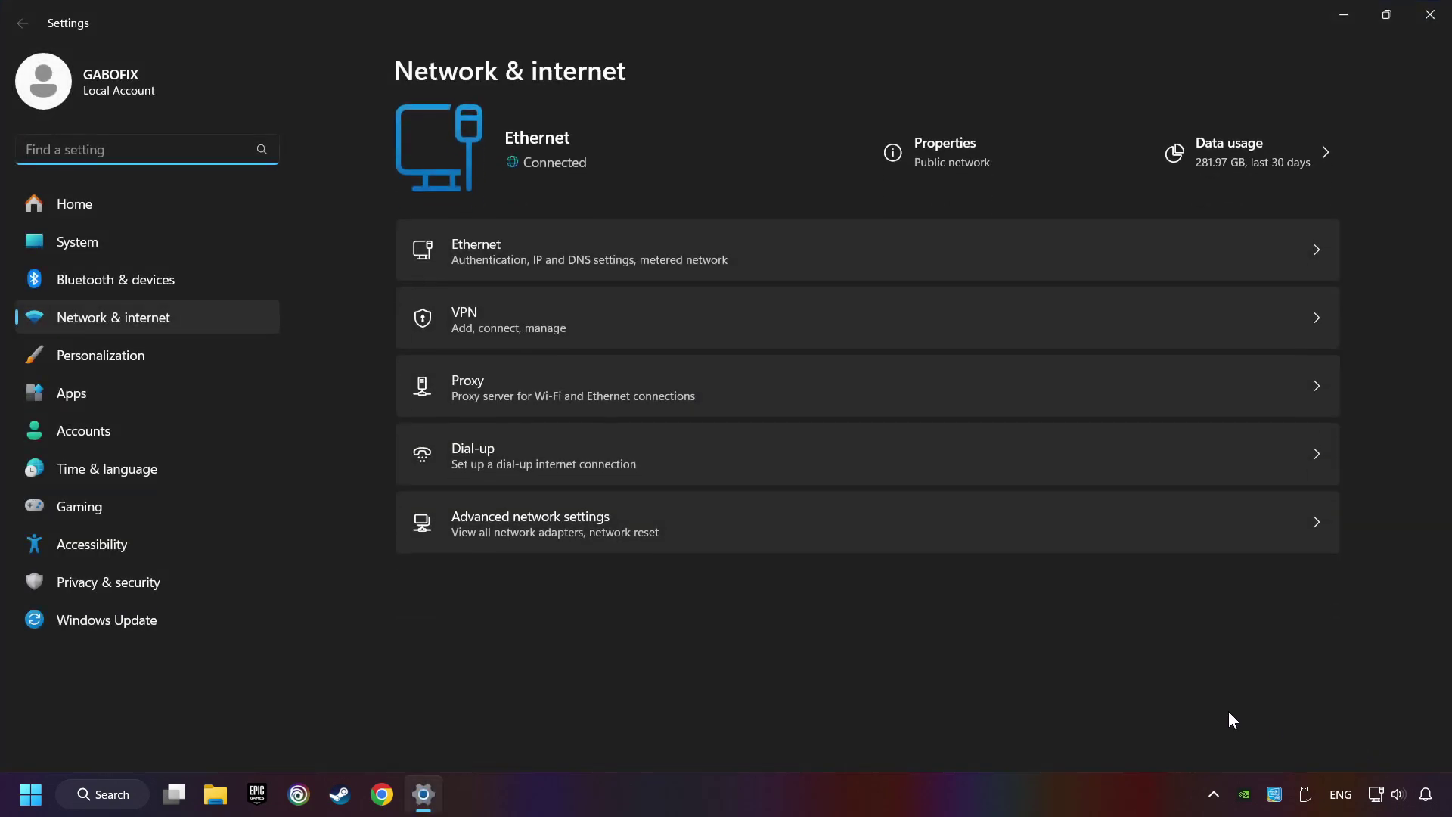
left_click(512, 386)
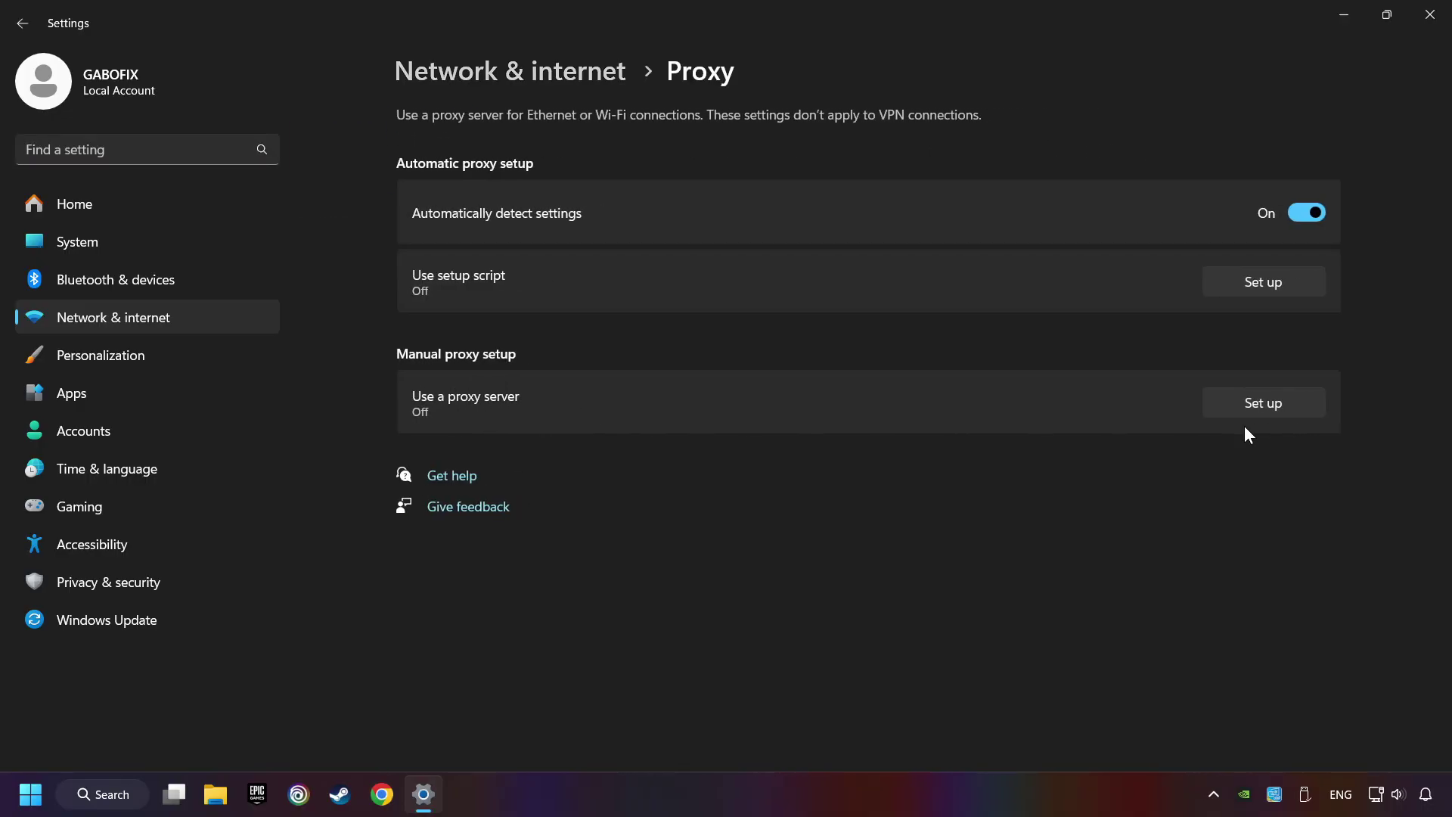
left_click(1286, 406)
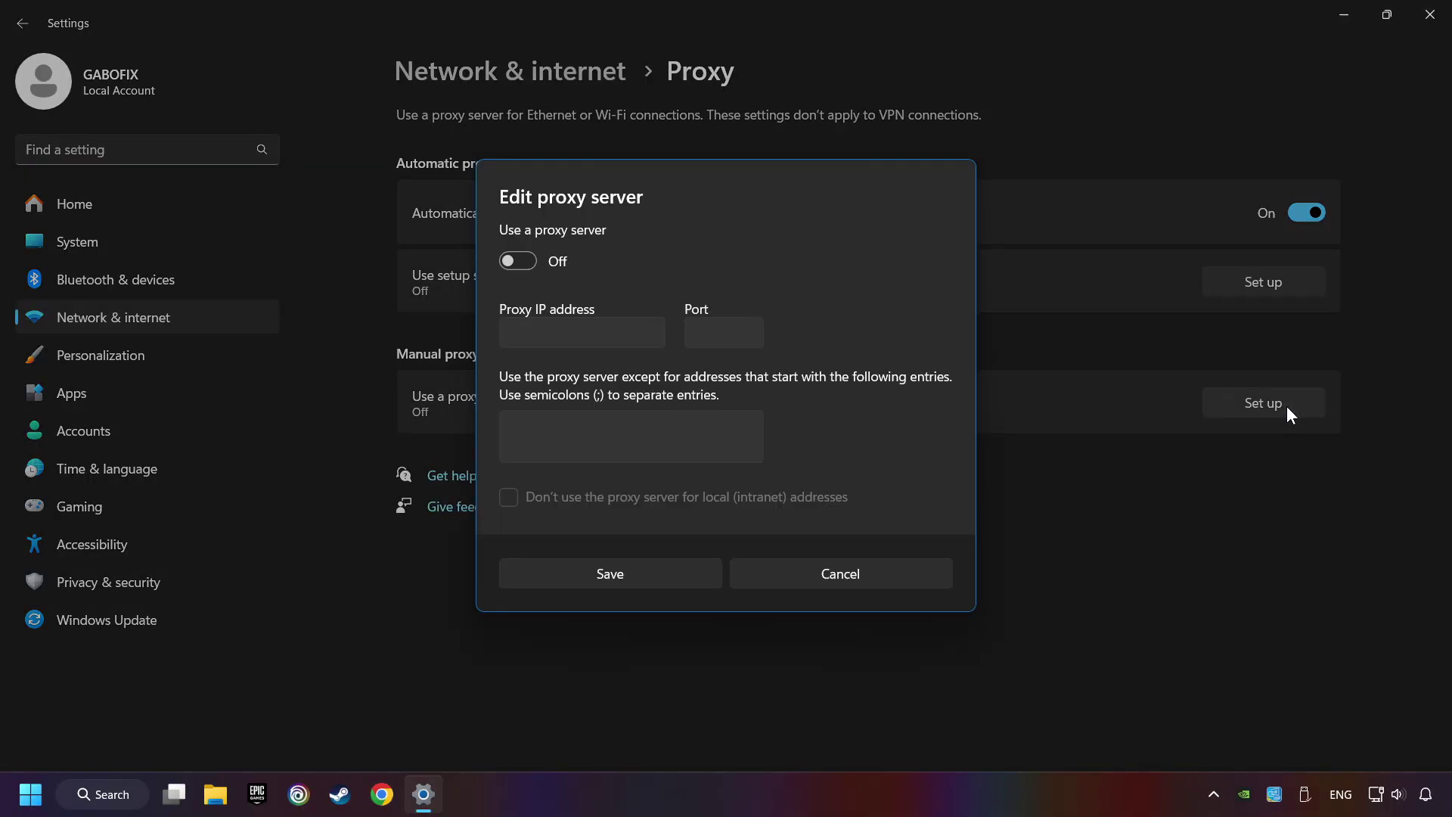
left_click(517, 260)
left_click(618, 577)
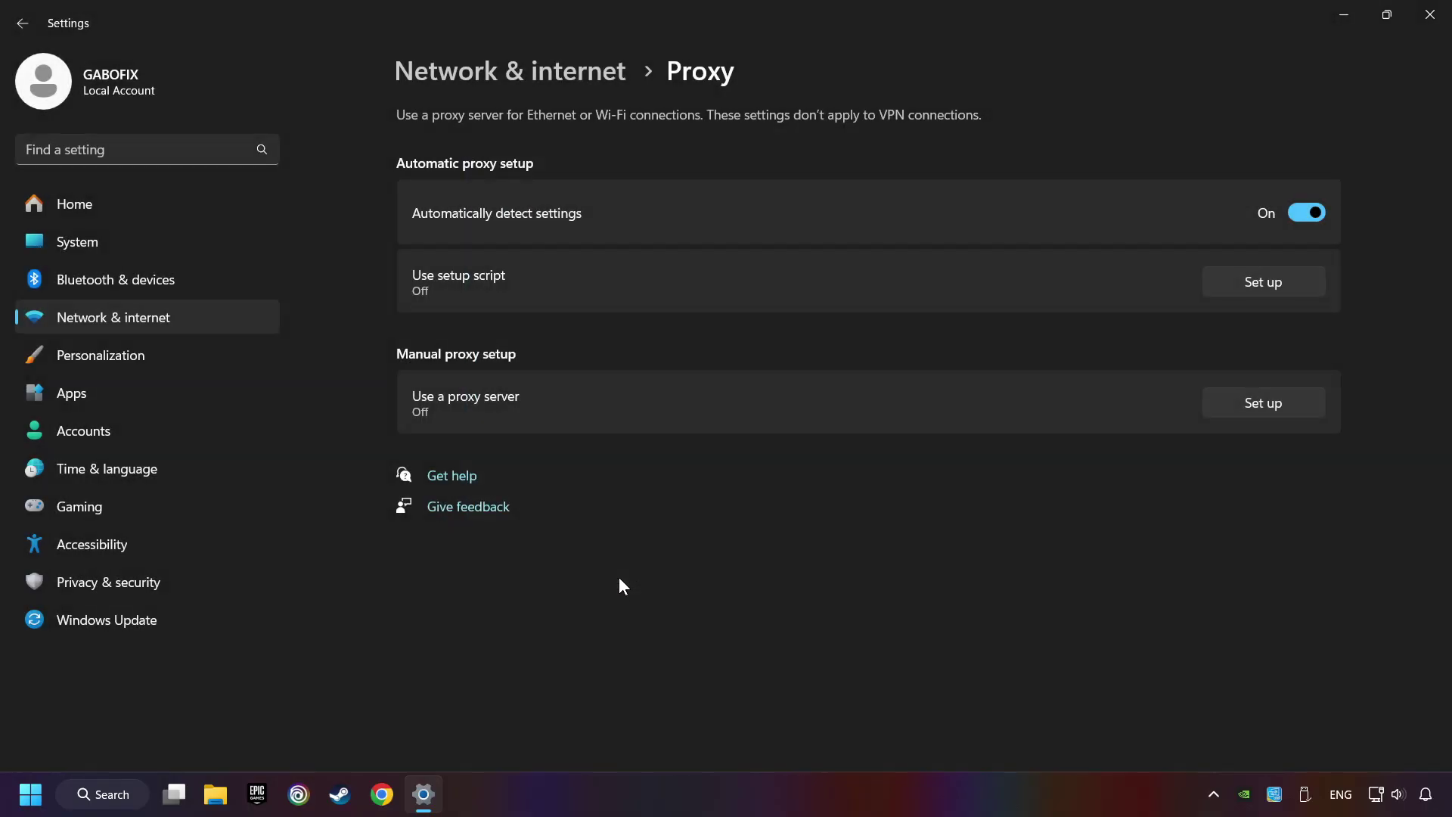
left_click(1426, 31)
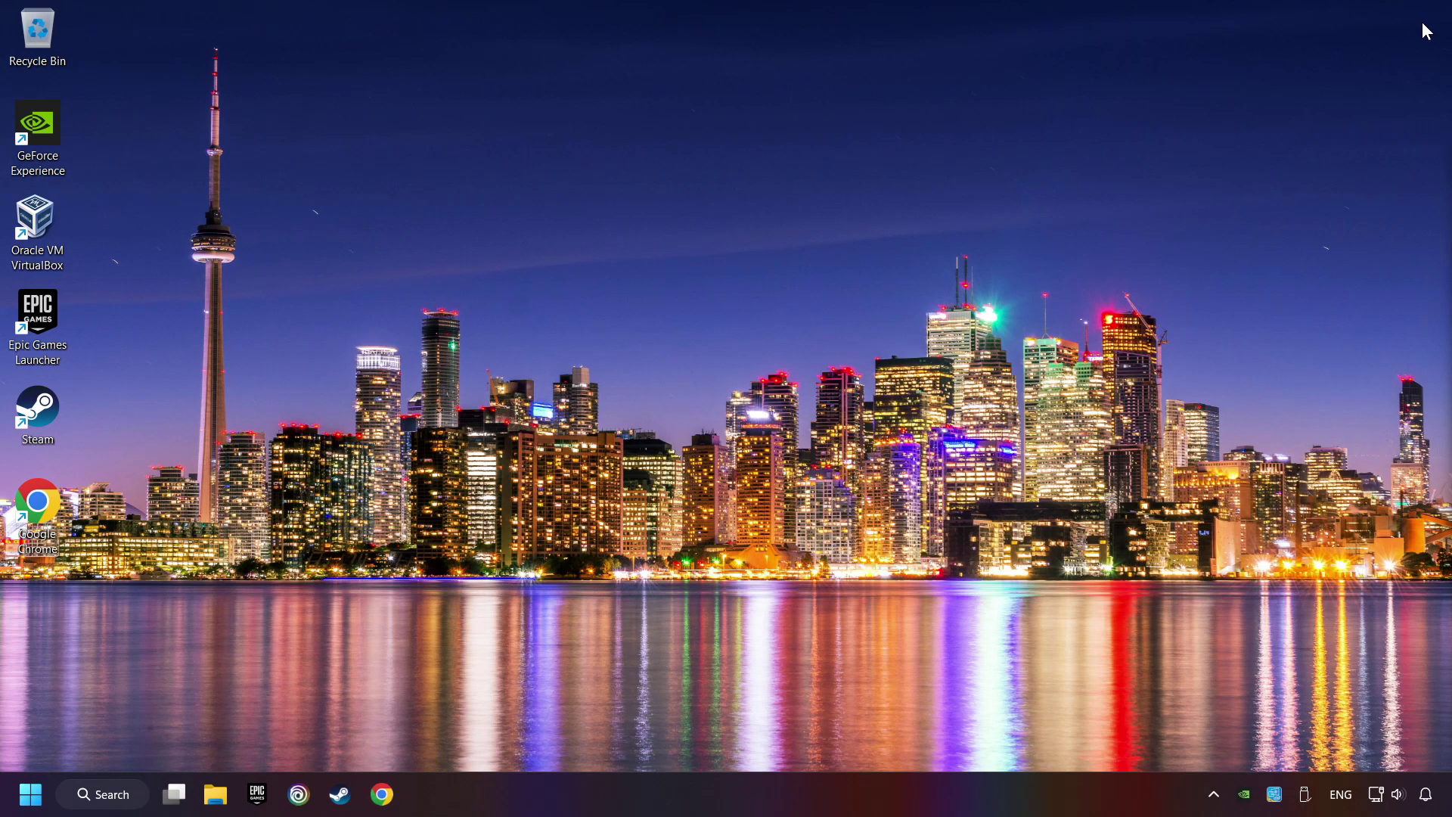
Launch Command Prompt as administrator from a 'cmd' search and reposition its window
left_click(111, 793)
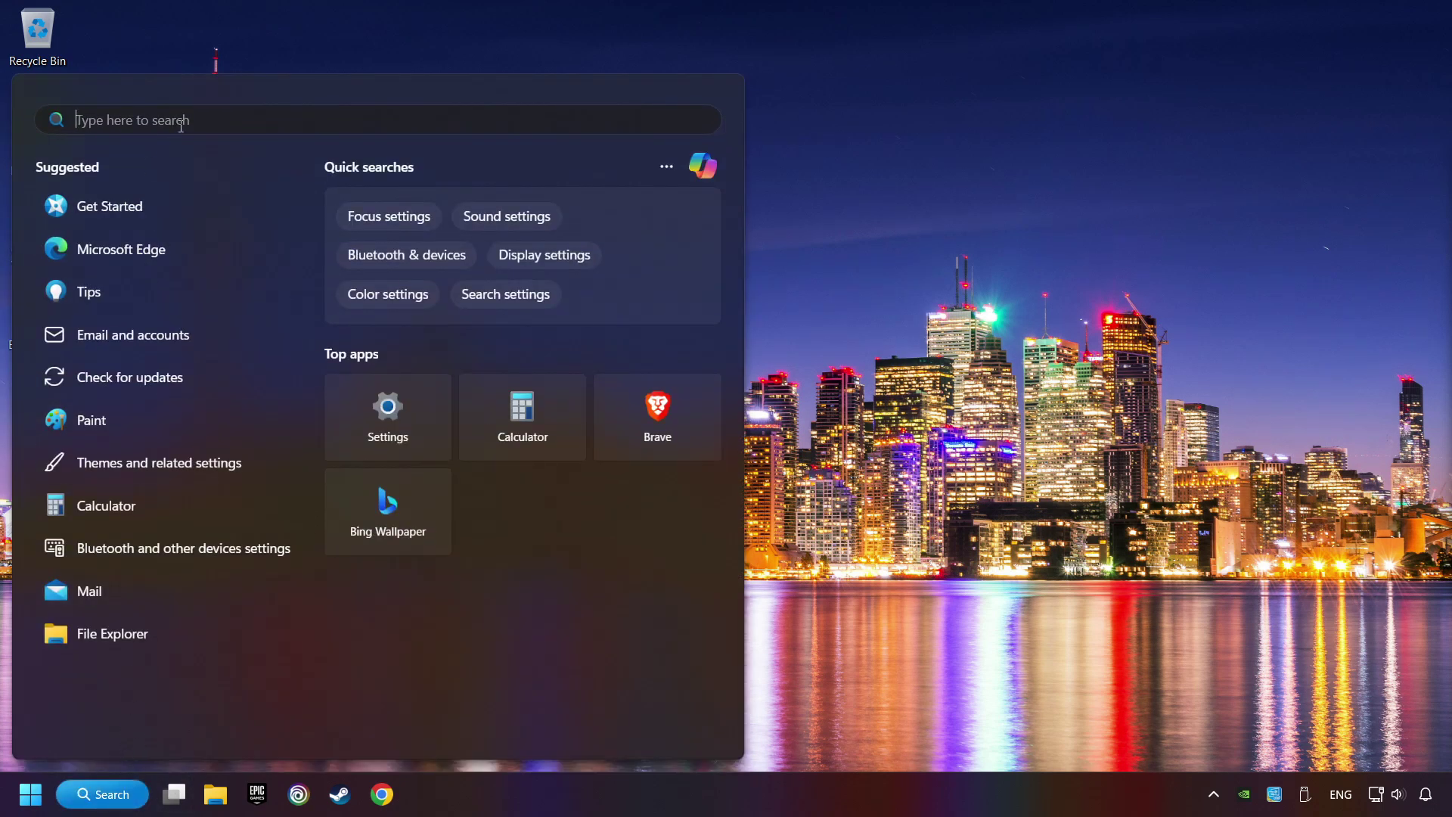
type("cmd")
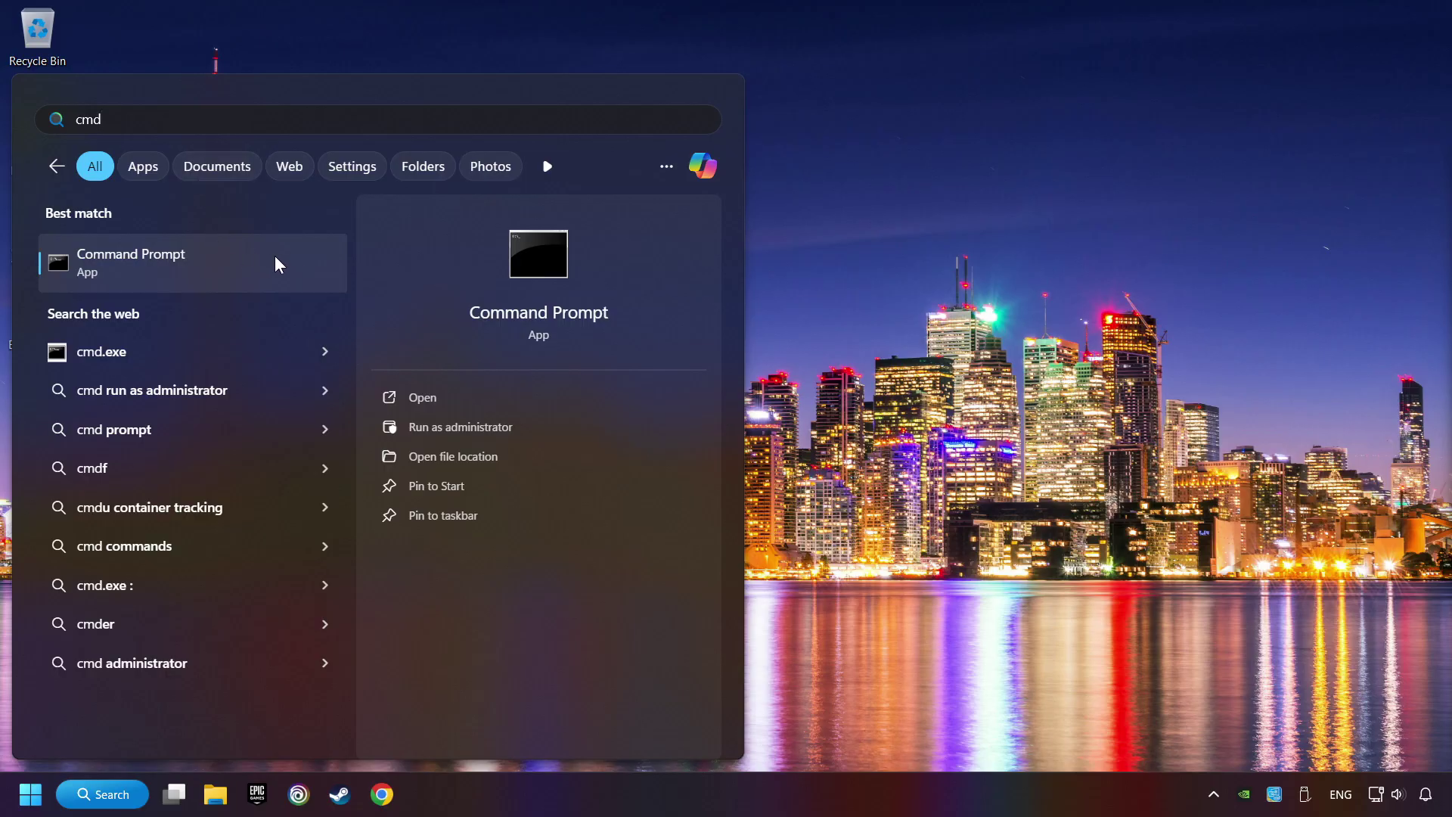
right_click(277, 263)
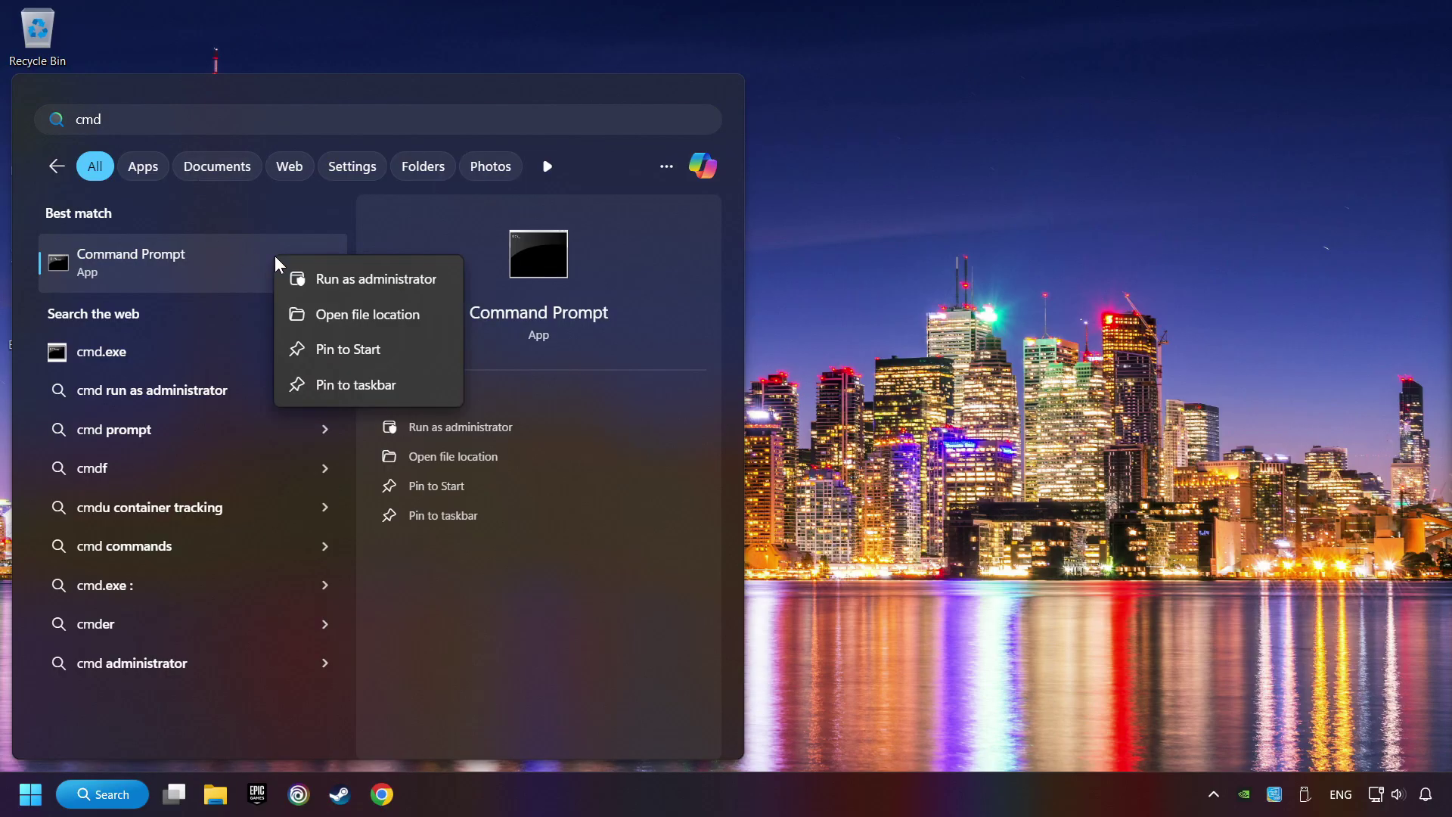
left_click(348, 280)
left_click_drag(342, 64, 315, 46)
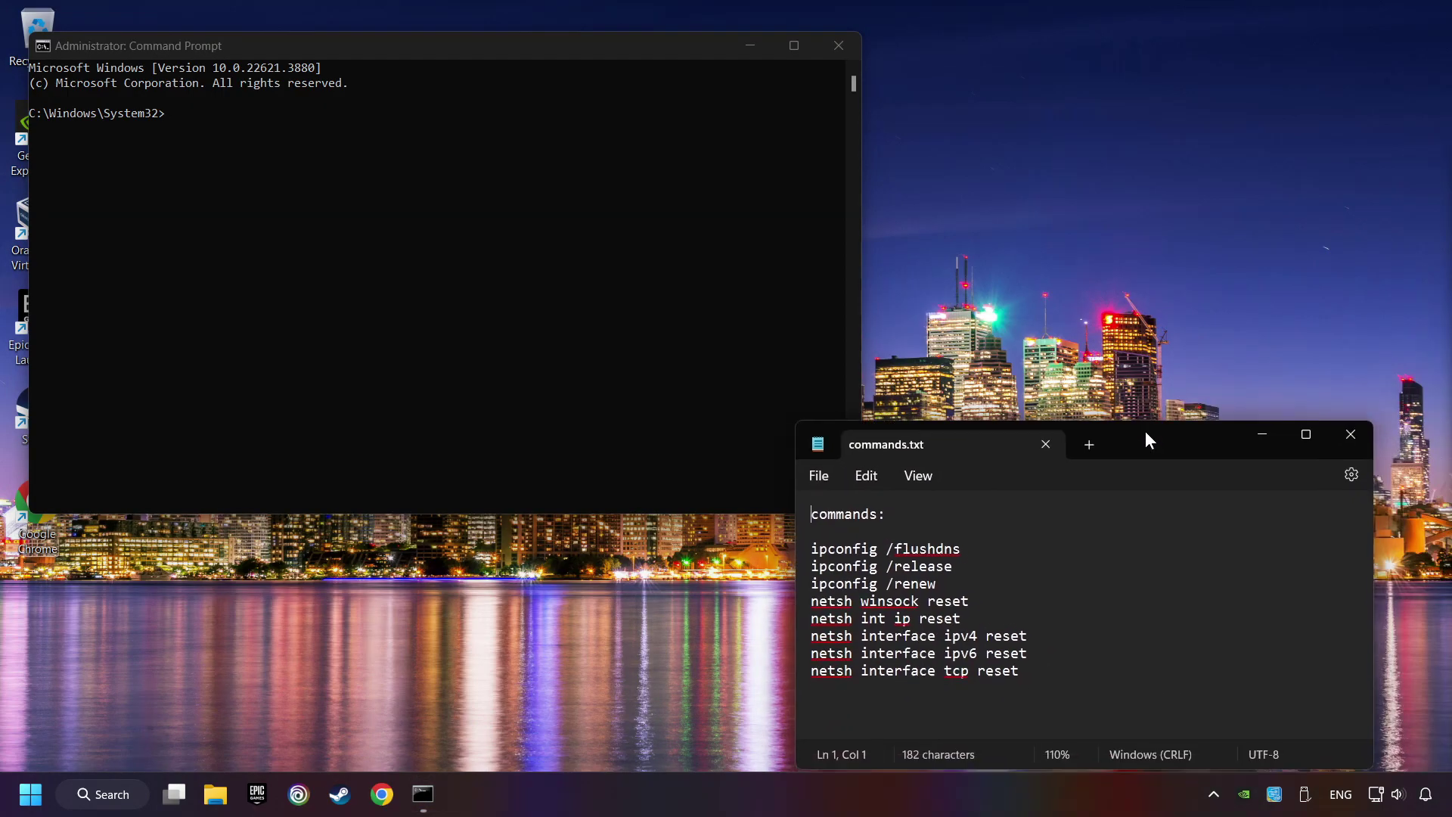
Run ipconfig /flushdns and ipconfig /release, pasted from commands.txt
left_click_drag(1145, 430, 1213, 426)
left_click_drag(1028, 537, 879, 537)
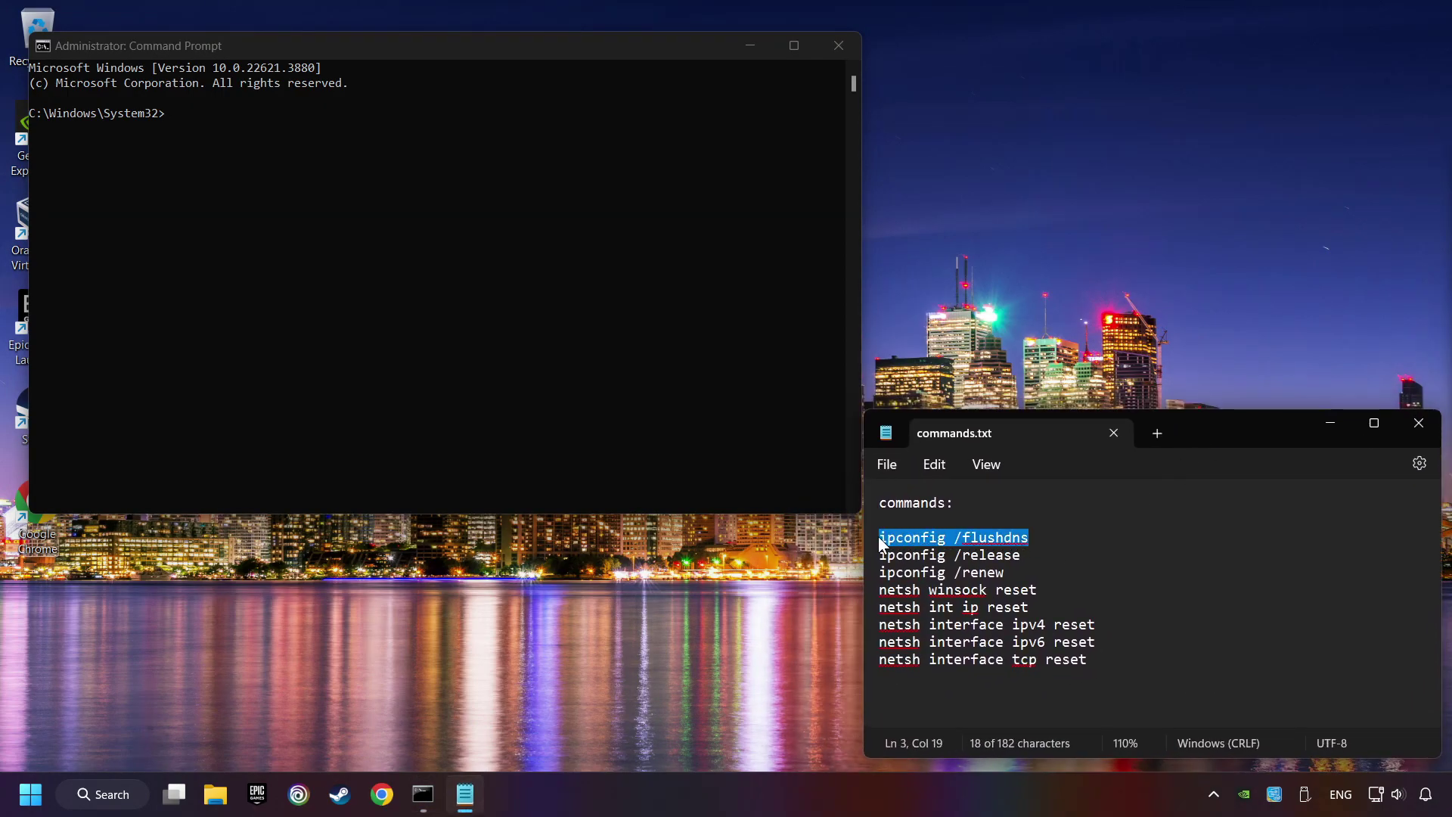
key("ctrl+c")
left_click(314, 146)
key("ctrl+v")
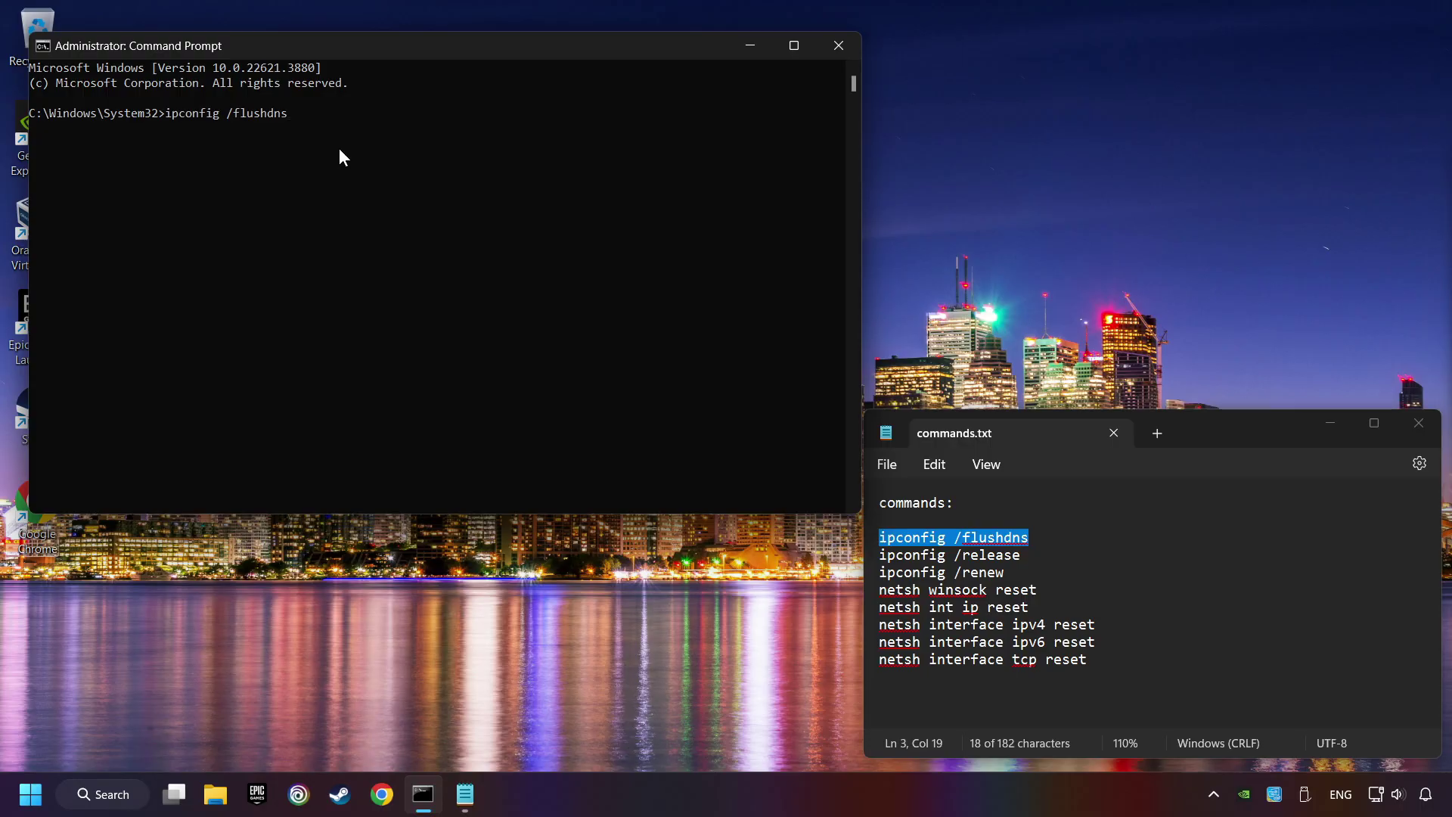
key("Return")
left_click_drag(1036, 554, 879, 554)
key("ctrl+c")
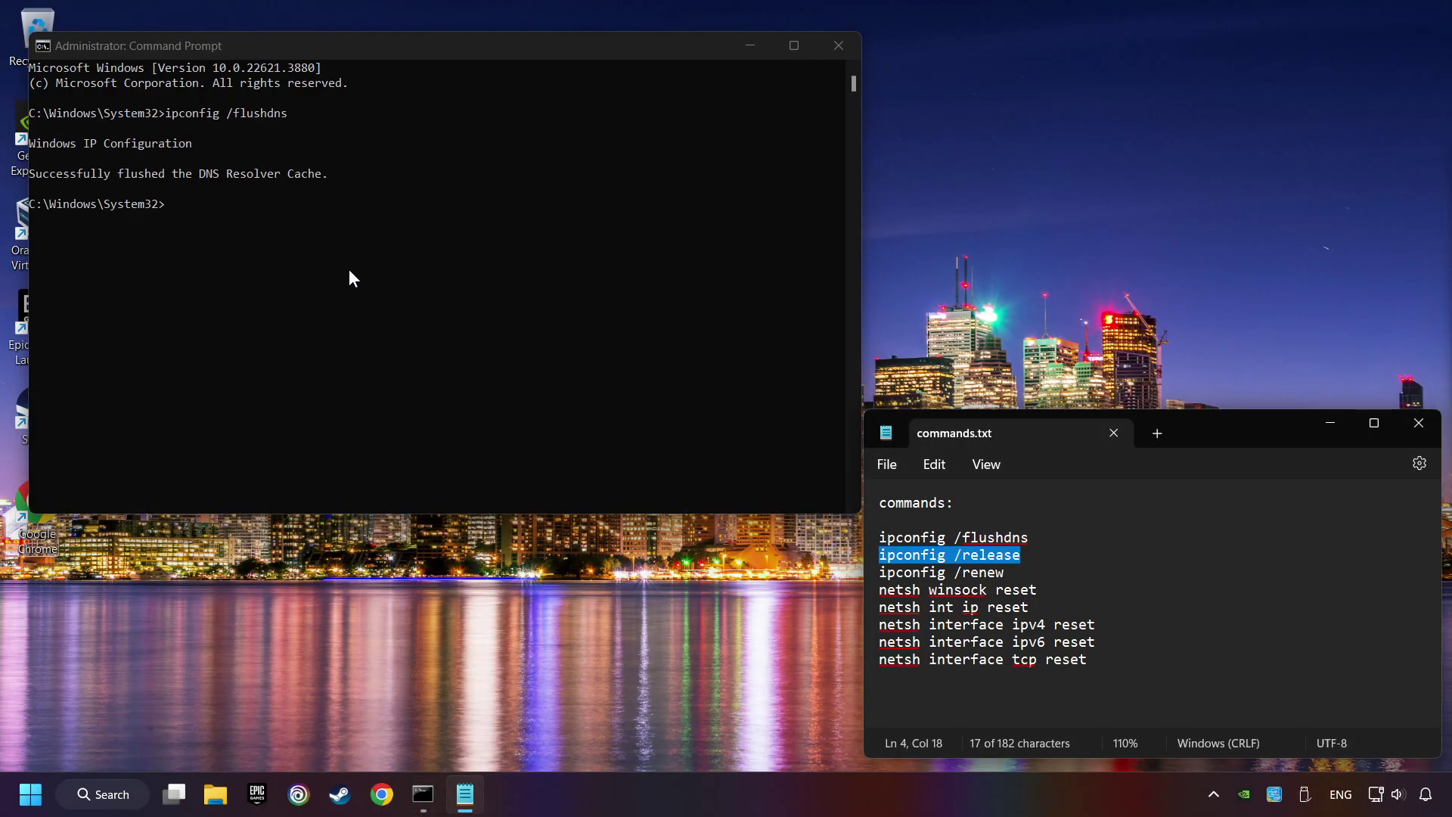
left_click(350, 278)
key("ctrl+v")
key("Return")
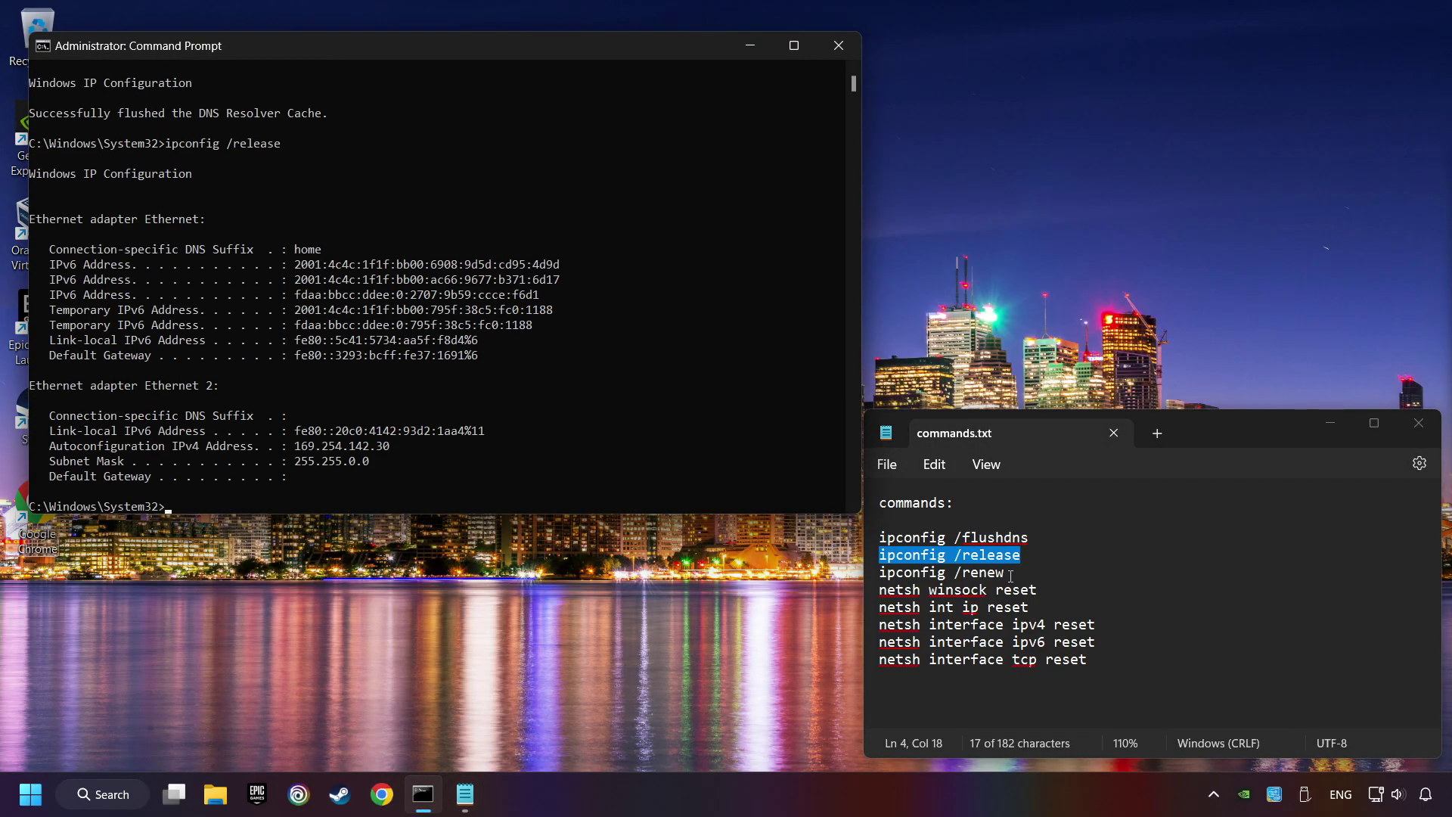
Run ipconfig /renew and netsh winsock reset from the notes
left_click_drag(1004, 571, 866, 580)
key("ctrl+c")
left_click(465, 362)
key("ctrl+v")
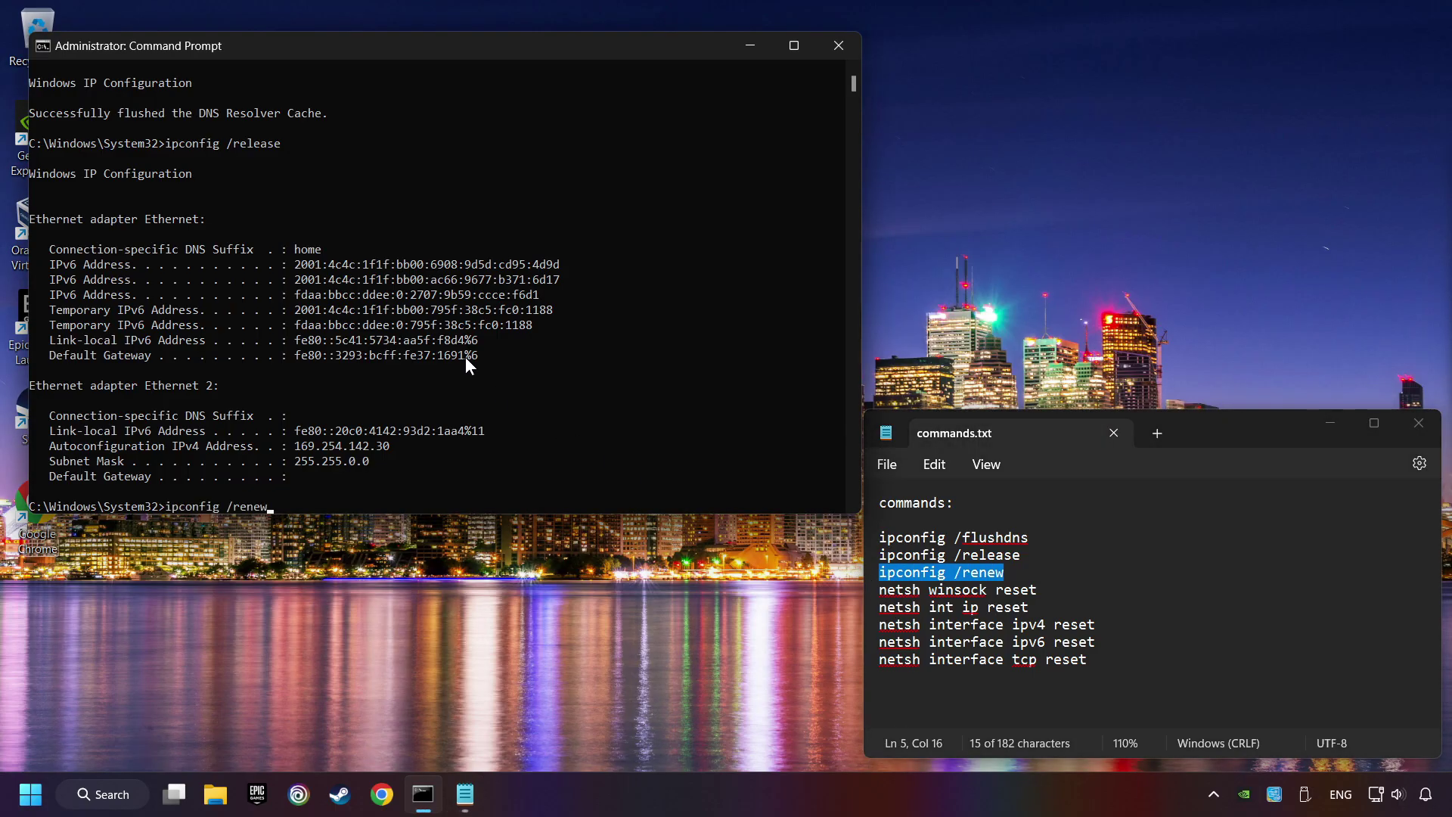
key("Return")
left_click_drag(1037, 591, 859, 587)
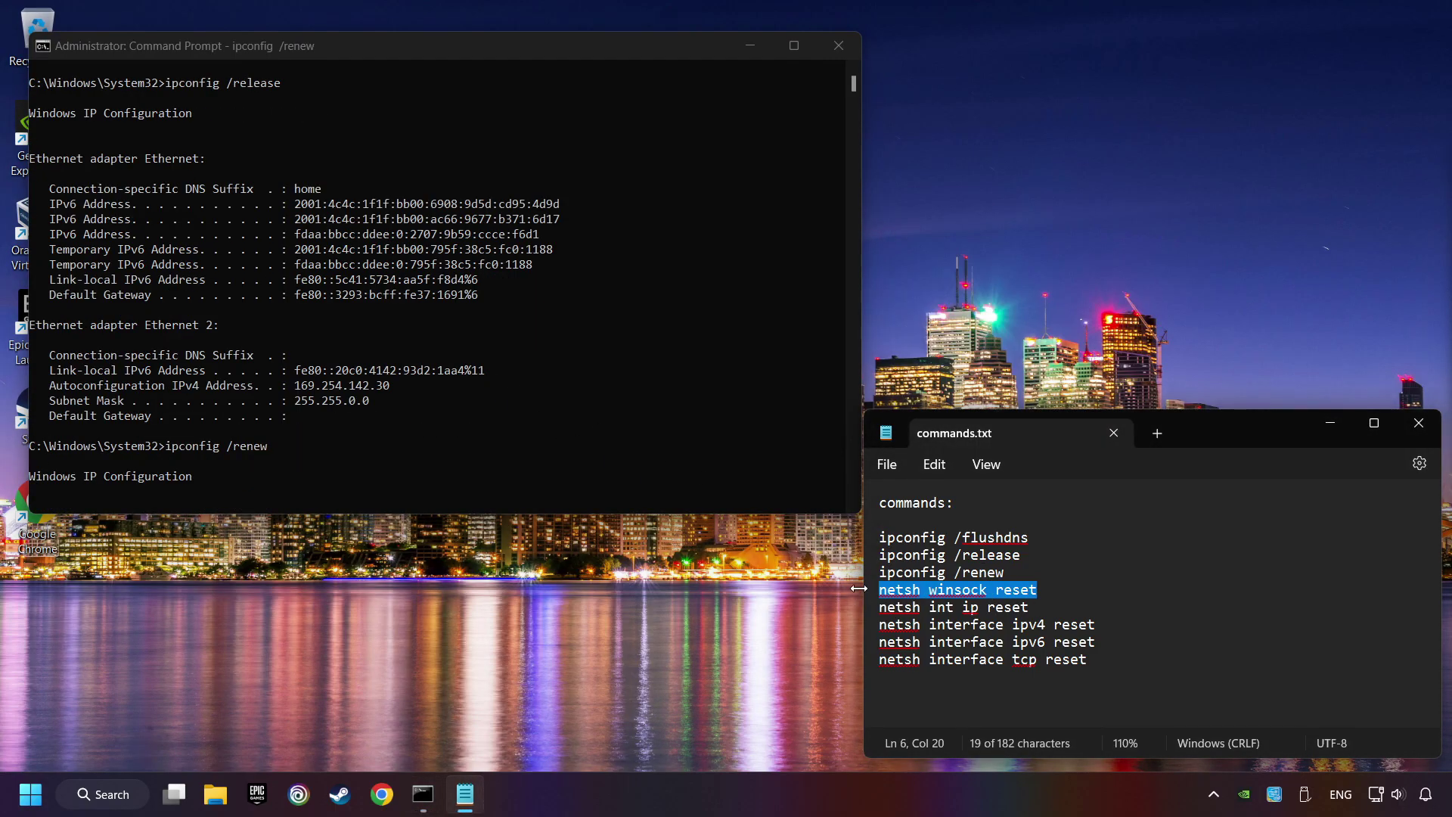
left_click(529, 379)
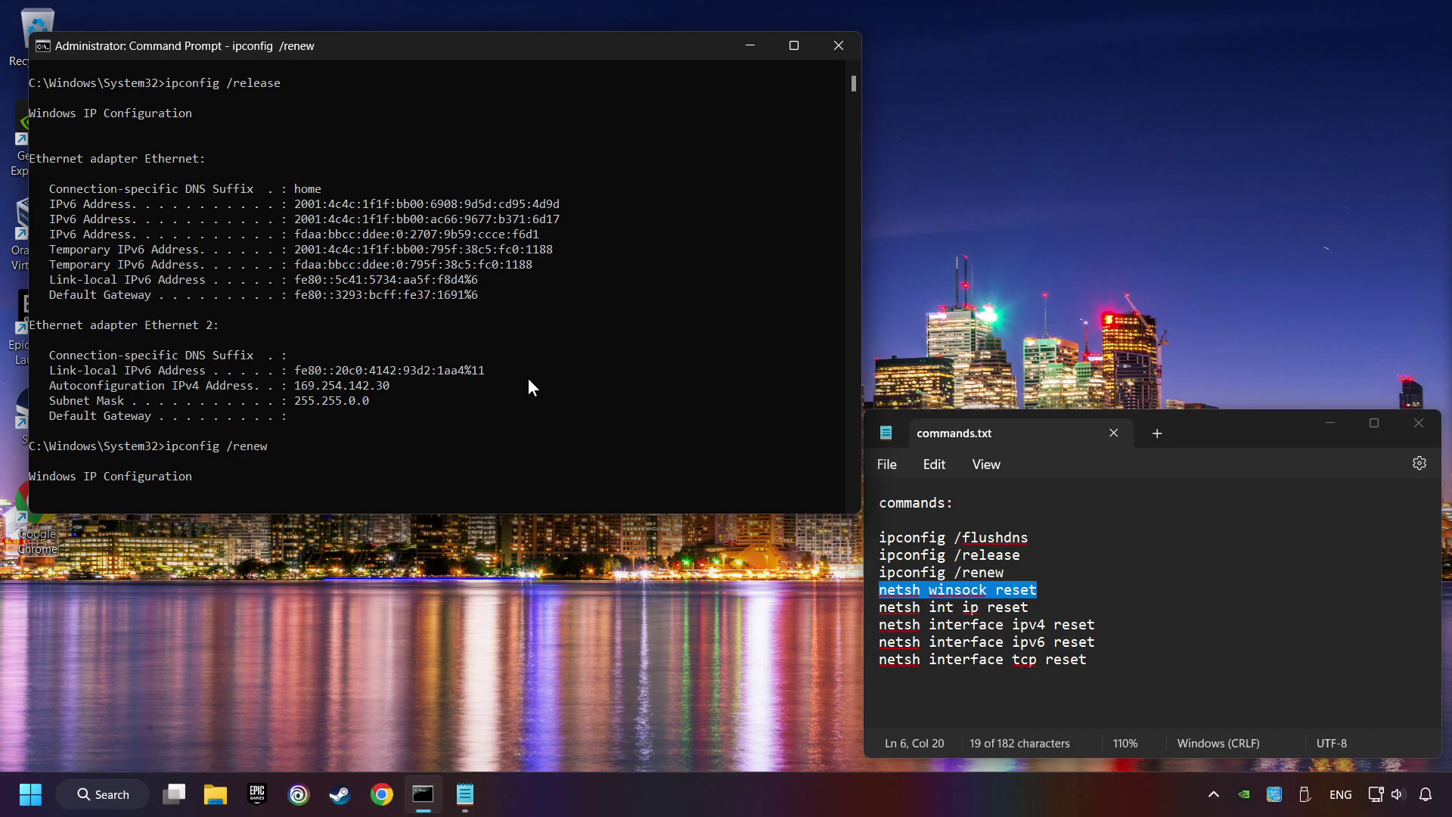
key("ctrl+v")
key("Return")
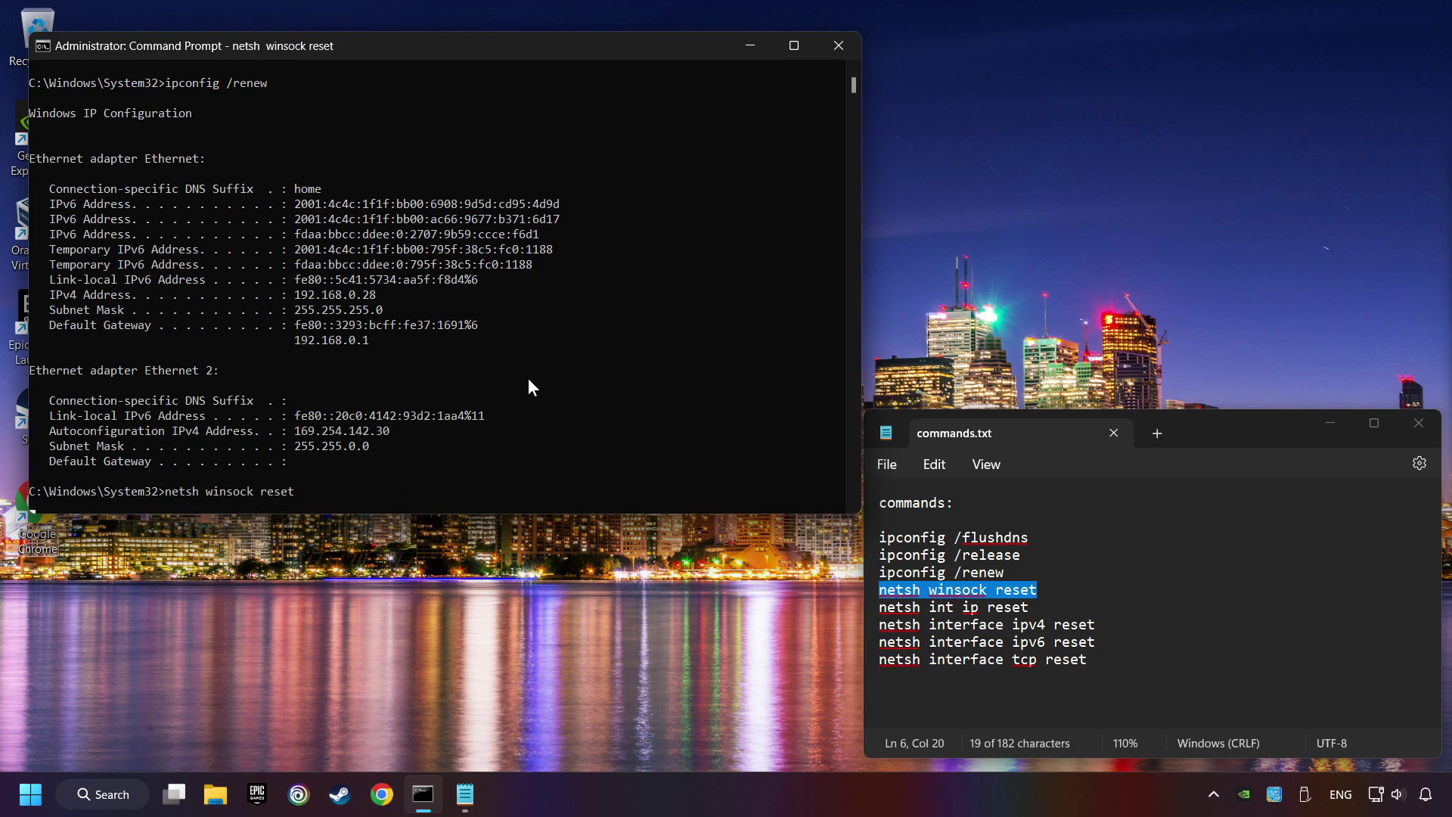
Run netsh int ip reset; the netsh interface ipv4 reset command is pasted, then cleared
left_click_drag(1029, 607, 847, 606)
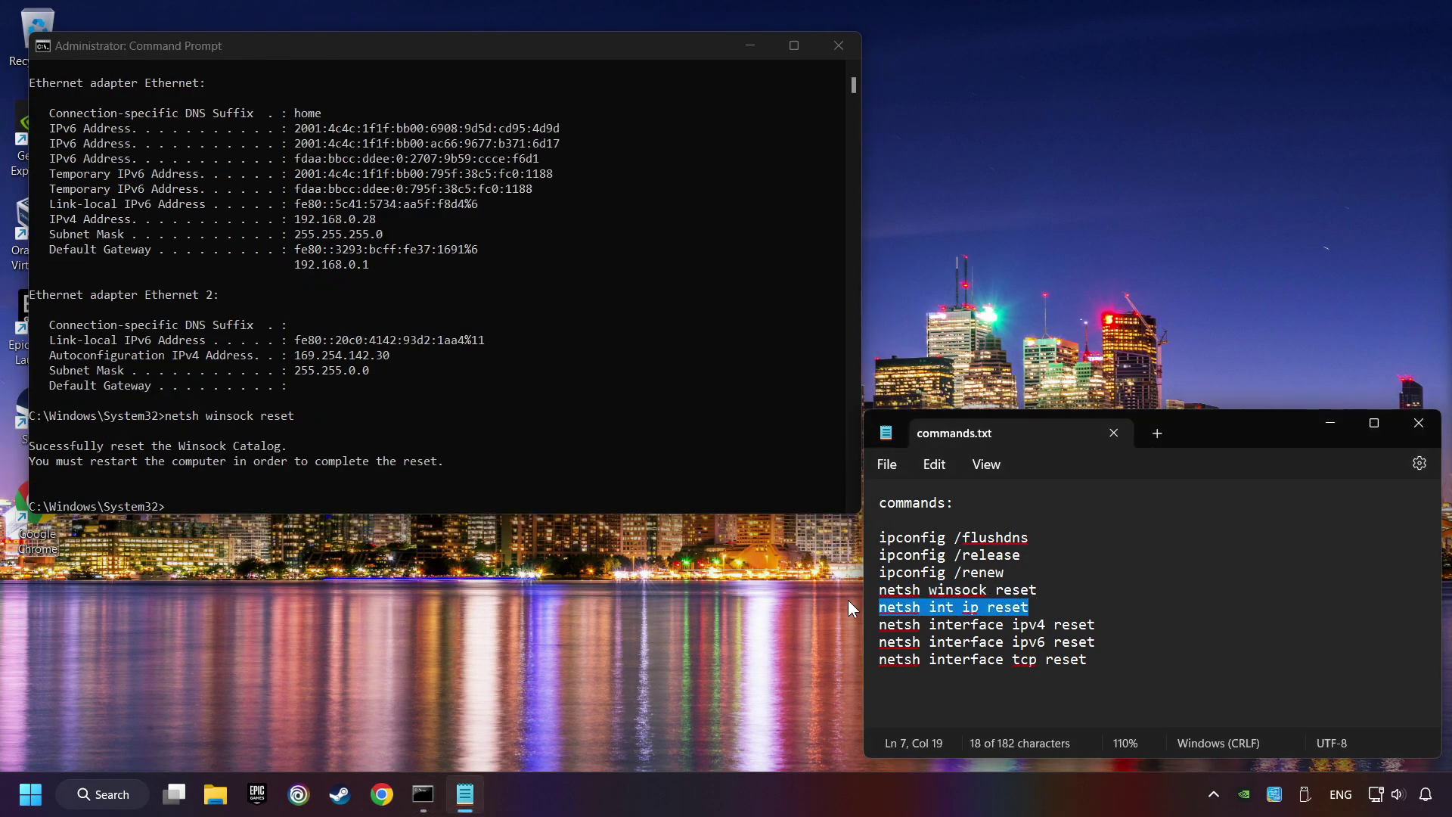
left_click(411, 371)
key("ctrl+v")
key("Return")
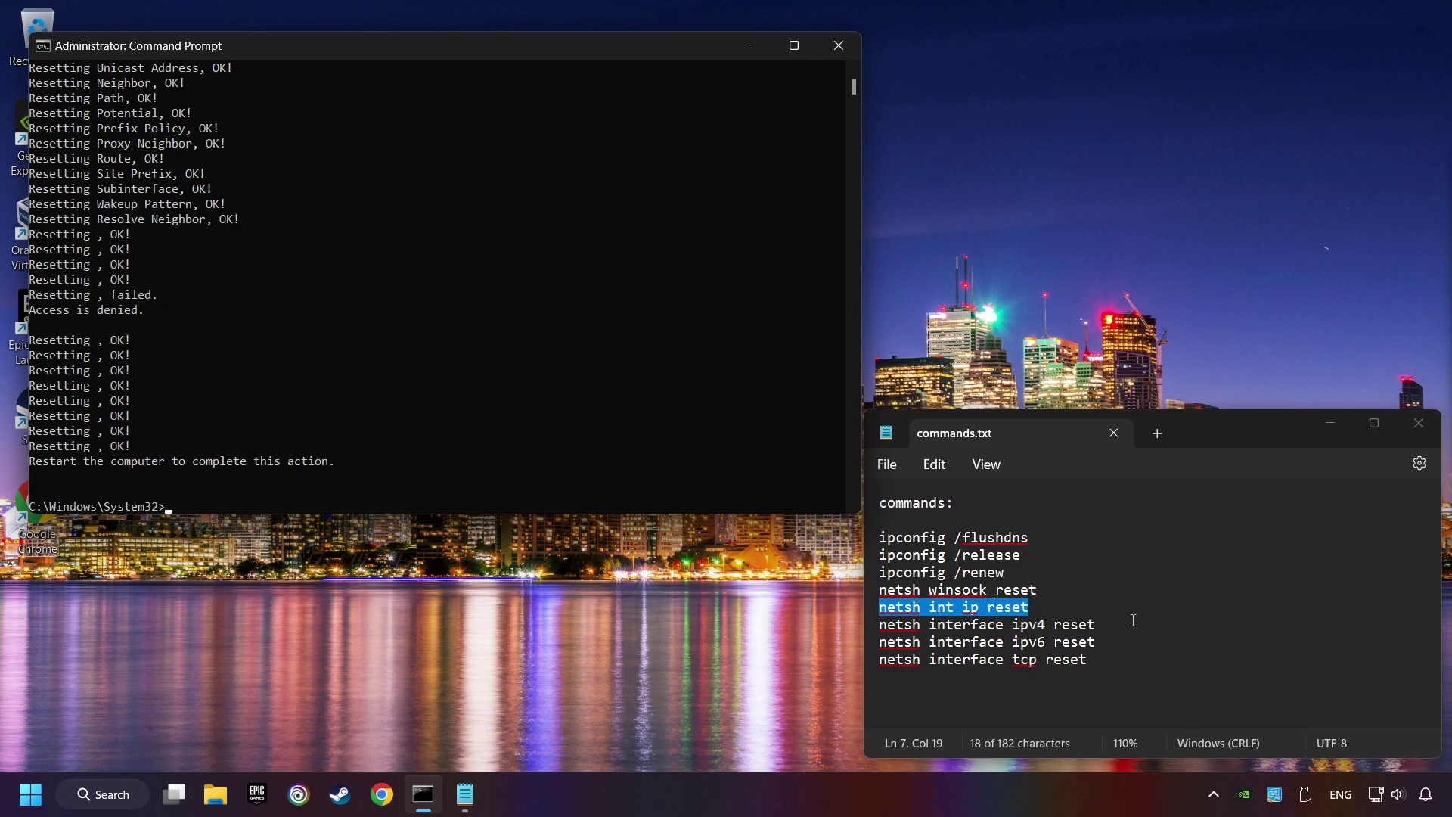
left_click_drag(1132, 619, 879, 625)
key("ctrl+c")
left_click(483, 387)
key("ctrl+v")
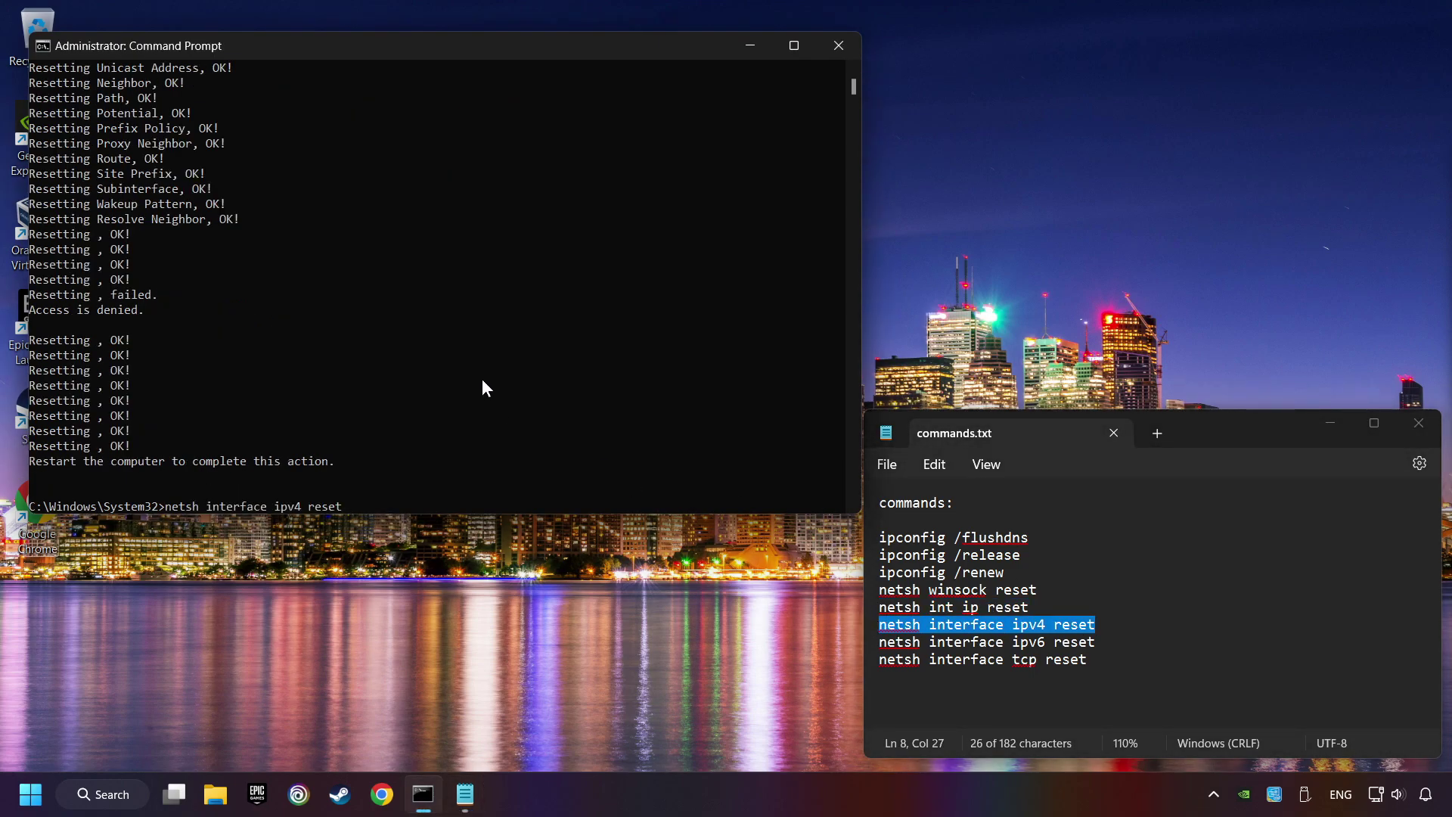
key("Escape")
Paste and clear the ipv6 reset, run netsh interface tcp reset, then close the console
key("alt+Tab")
key("Down")
key("shift+End")
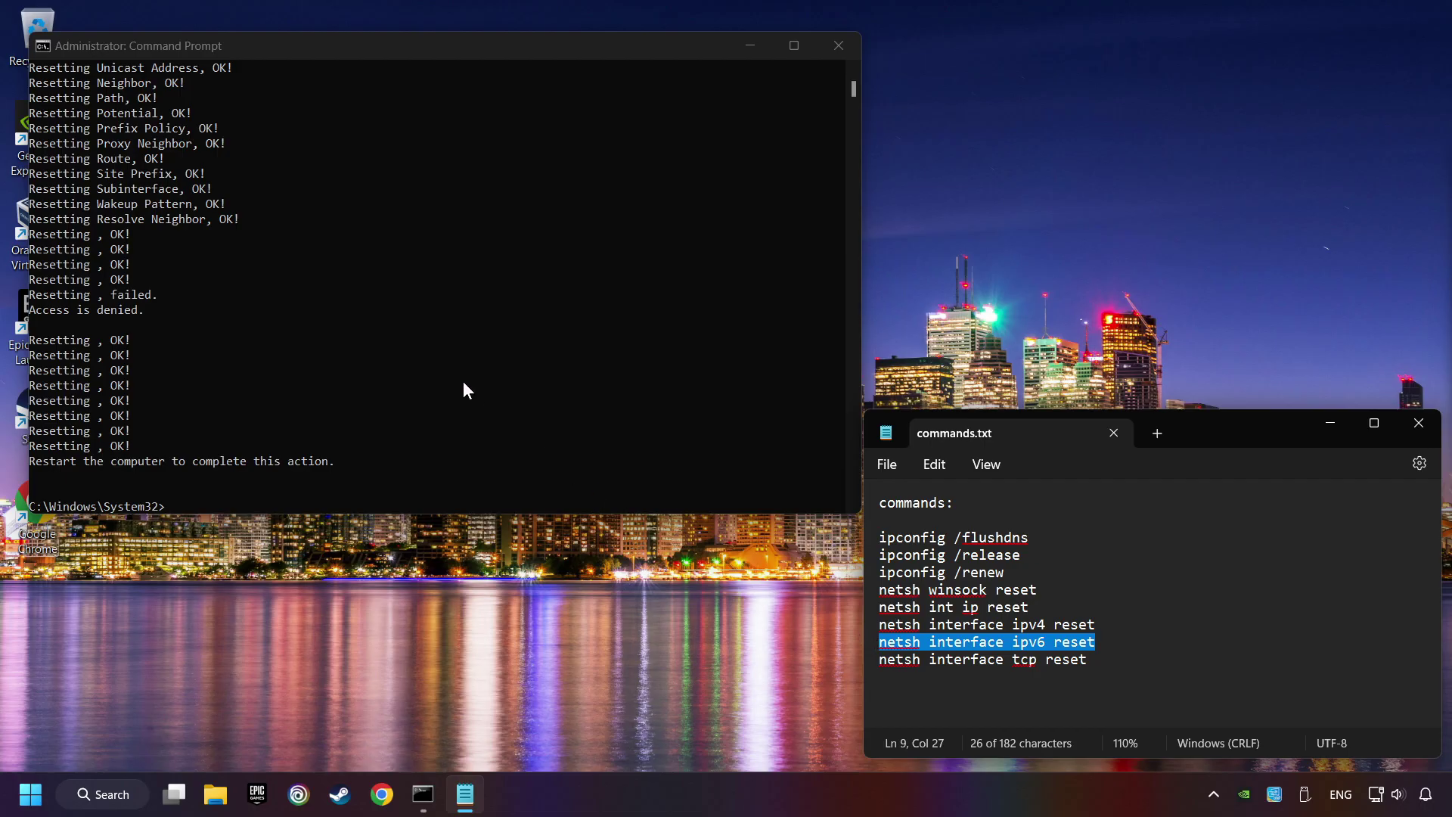
key("ctrl+c")
left_click(455, 384)
key("ctrl+v")
key("Escape")
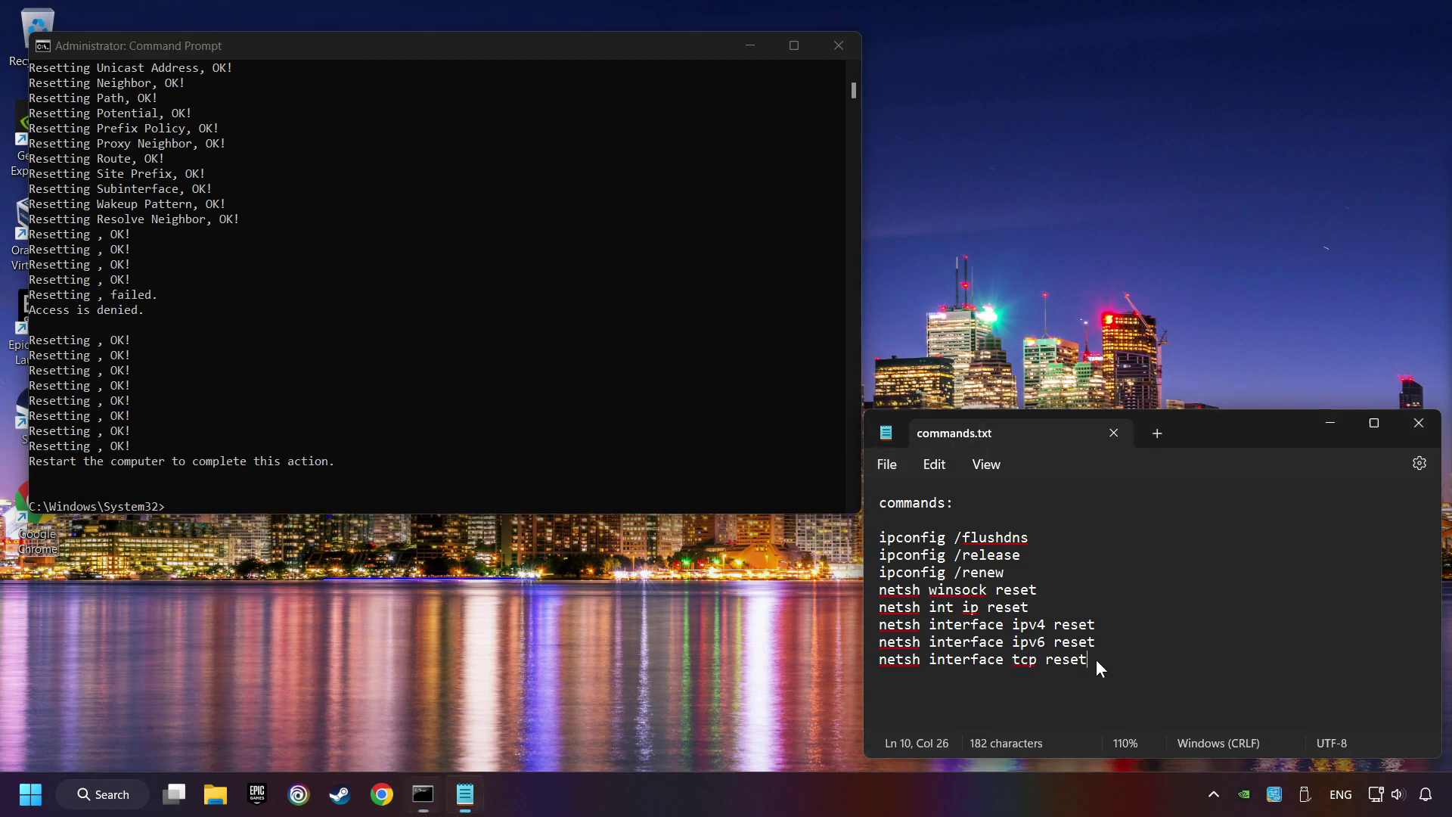
left_click_drag(1096, 659, 877, 658)
key("ctrl+c")
left_click(442, 402)
key("ctrl+v")
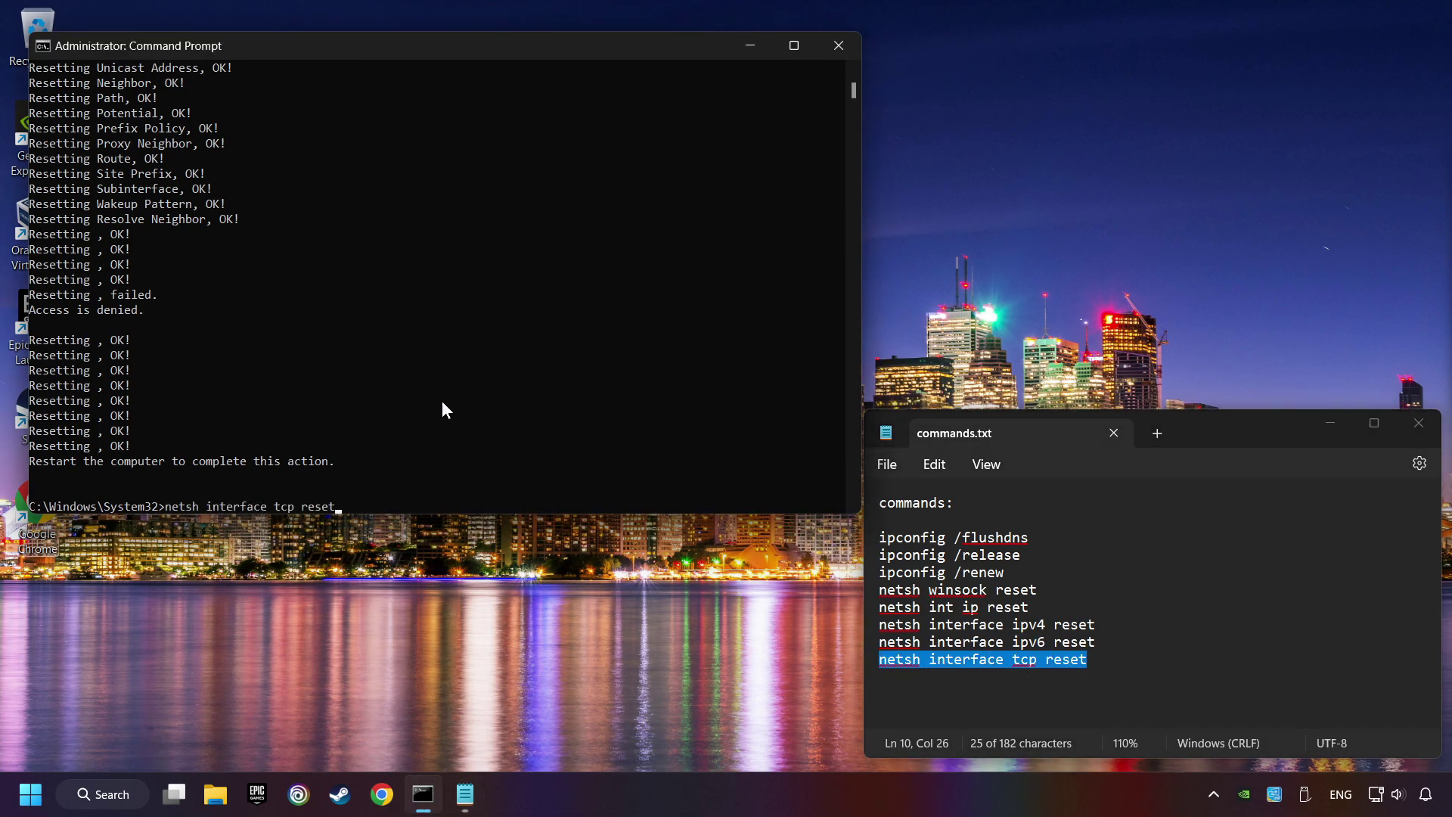
key("Return")
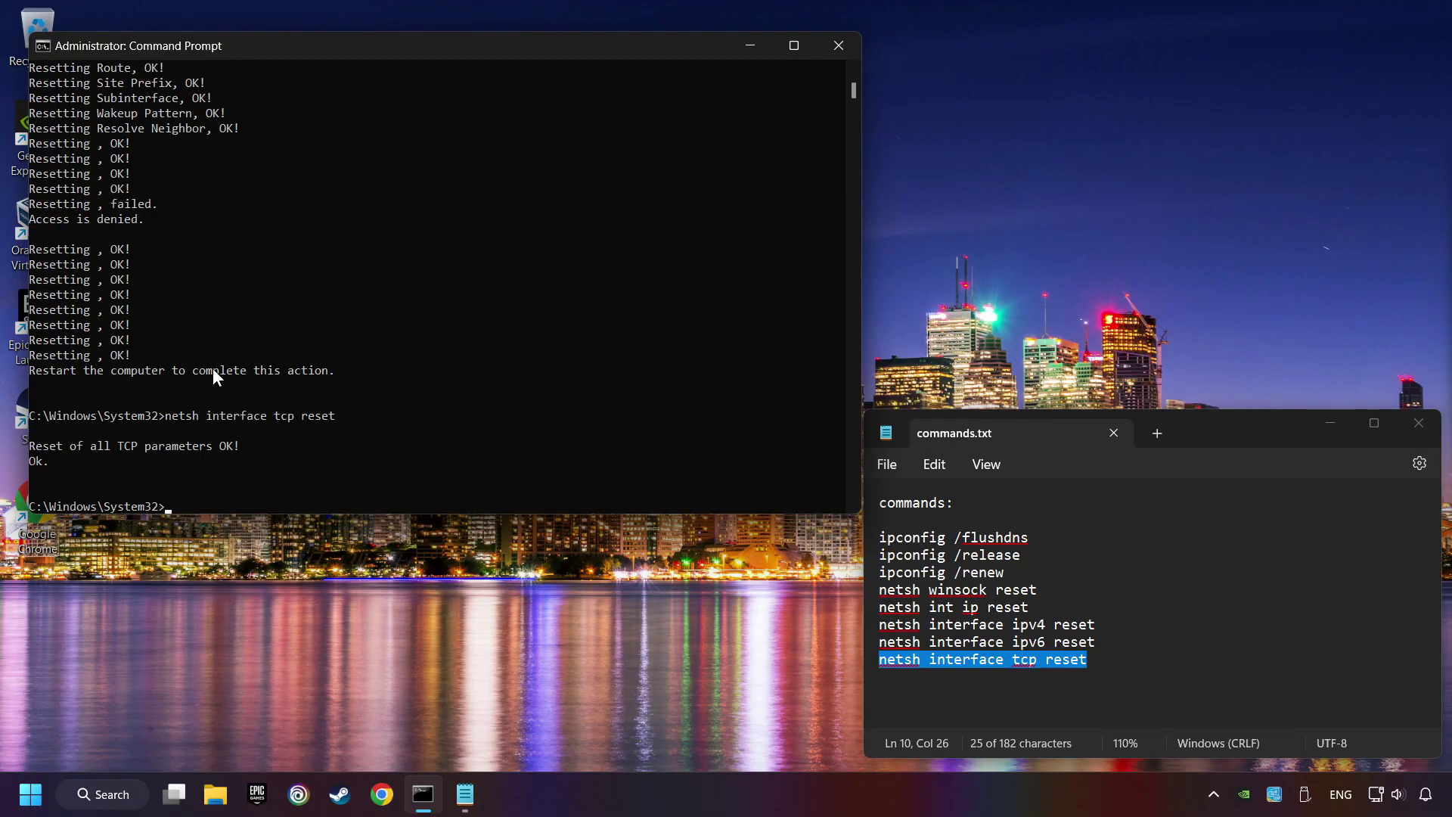
left_click(837, 46)
Close the commands.txt notes, view the Start power menu, and open Network & internet settings
left_click(1417, 425)
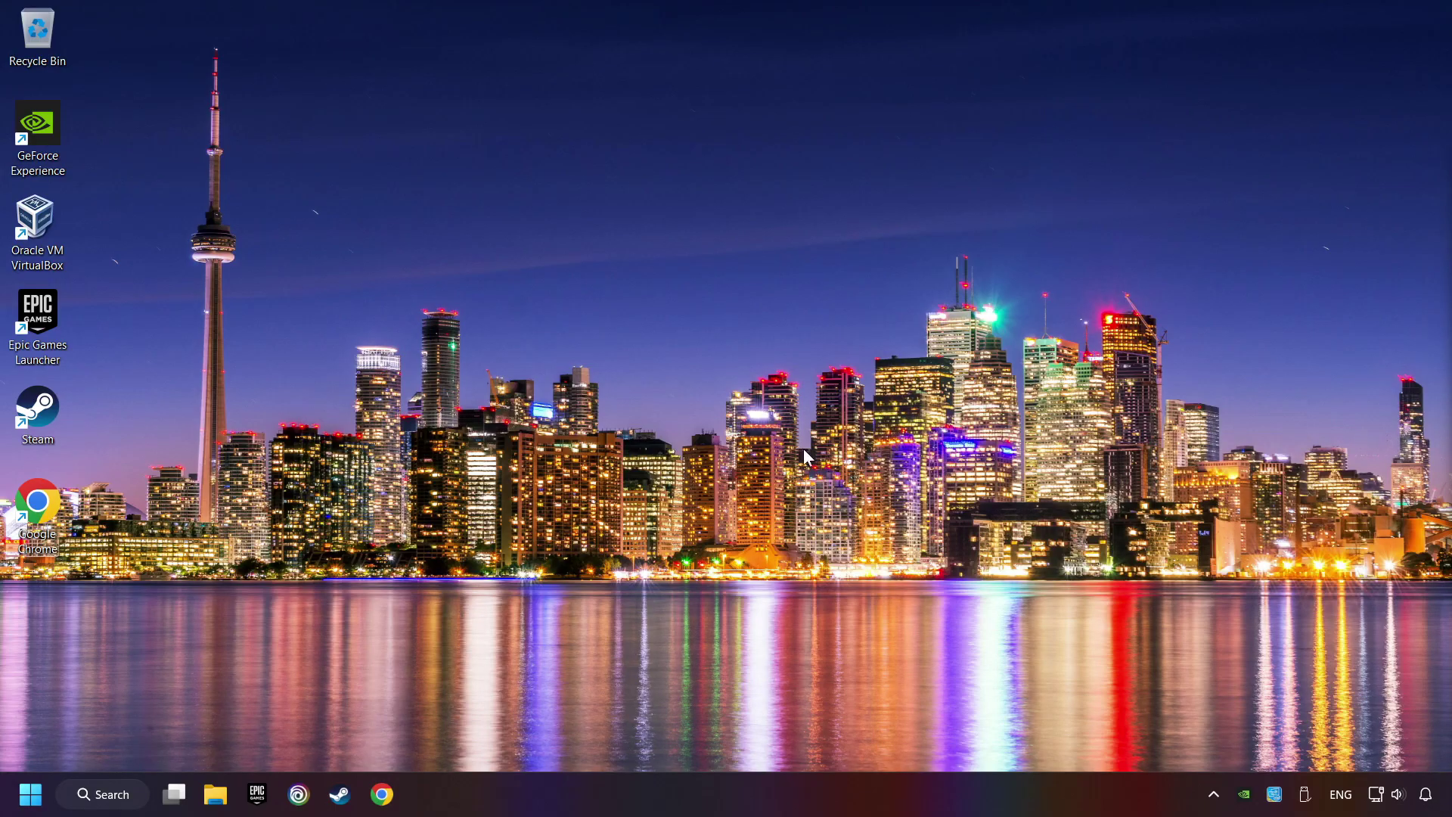
key("super")
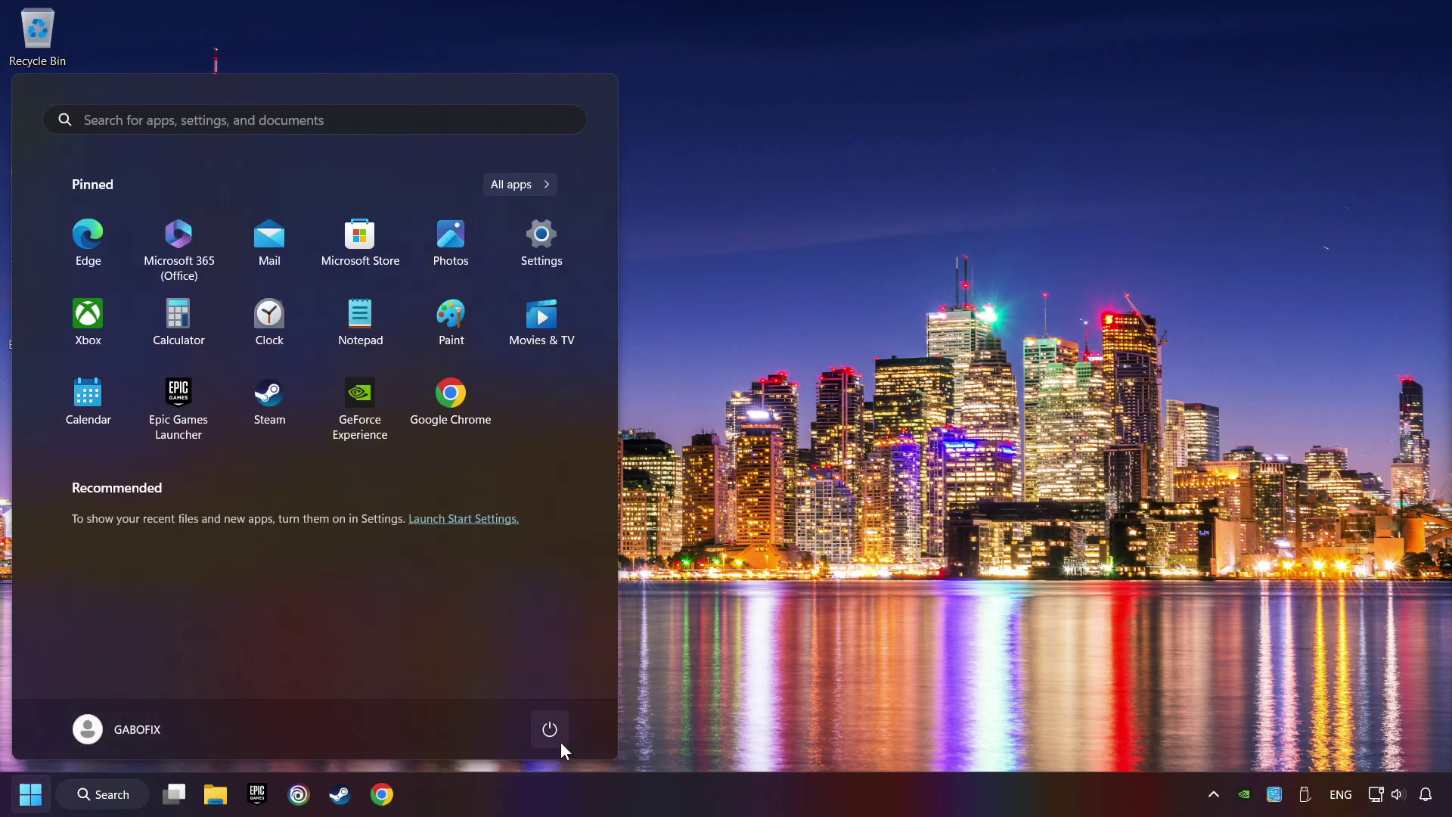
left_click(552, 732)
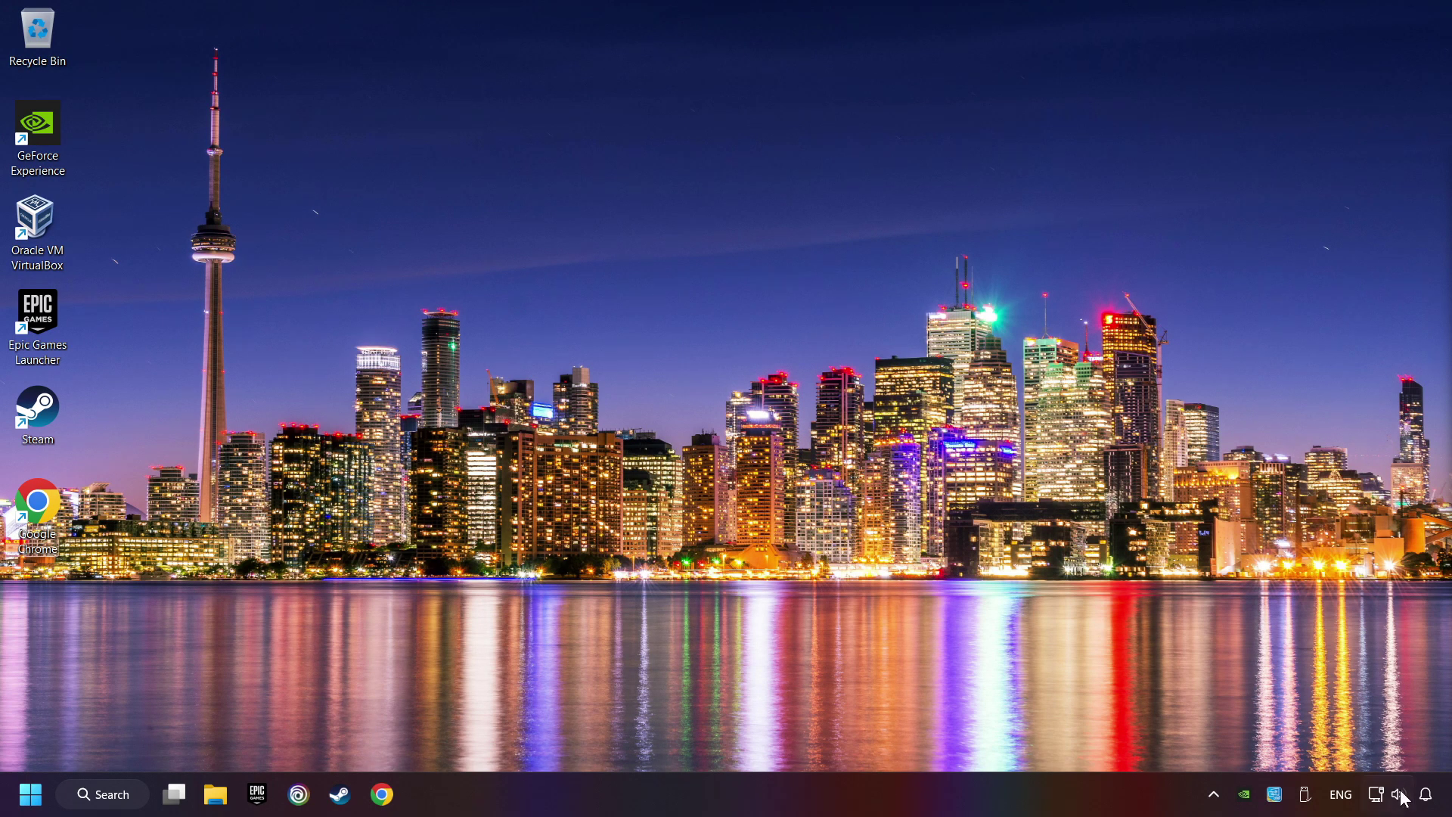
right_click(1377, 797)
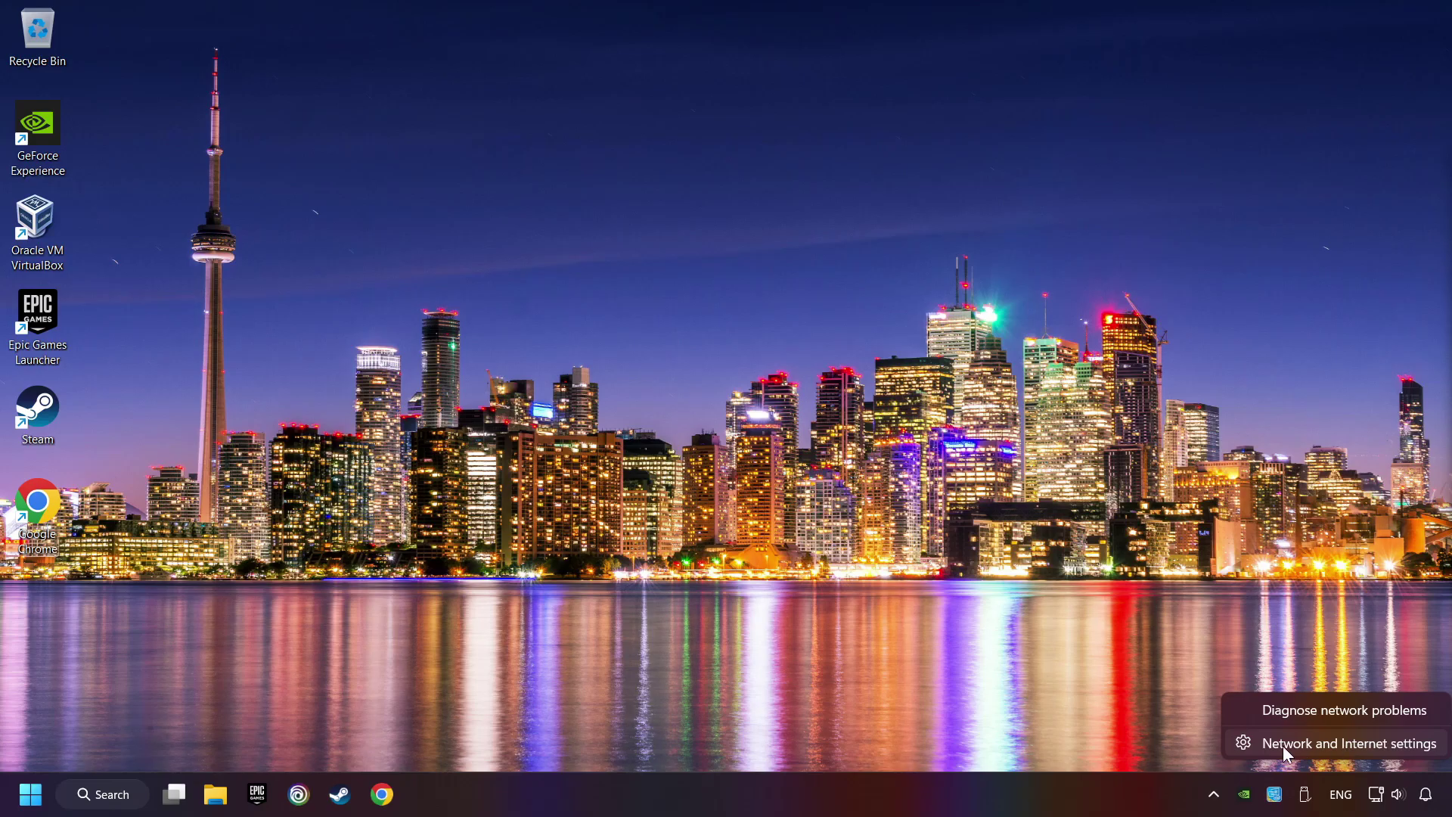
left_click(1364, 749)
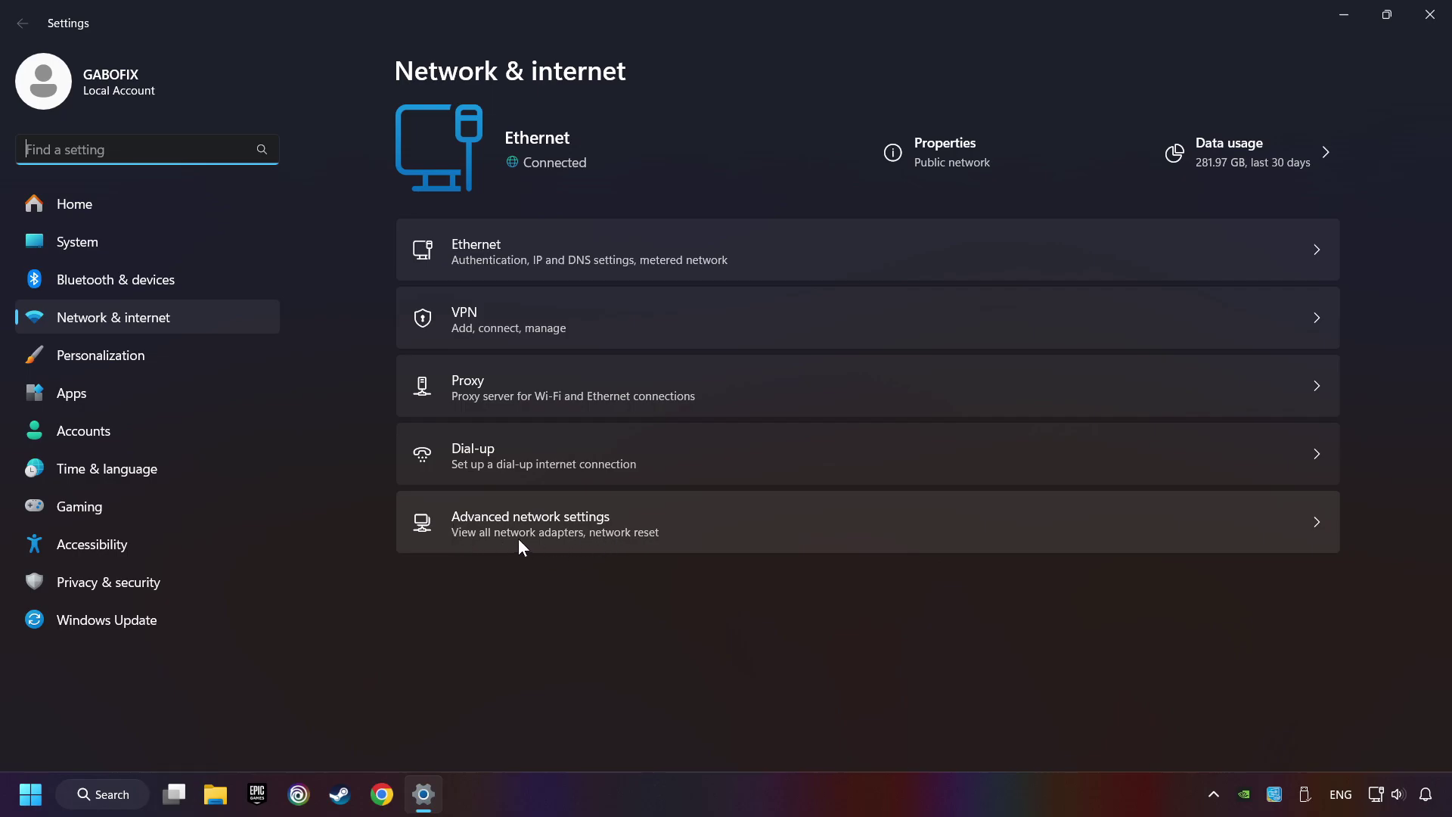
Run Network reset from Advanced network settings and confirm it with Yes
left_click(740, 529)
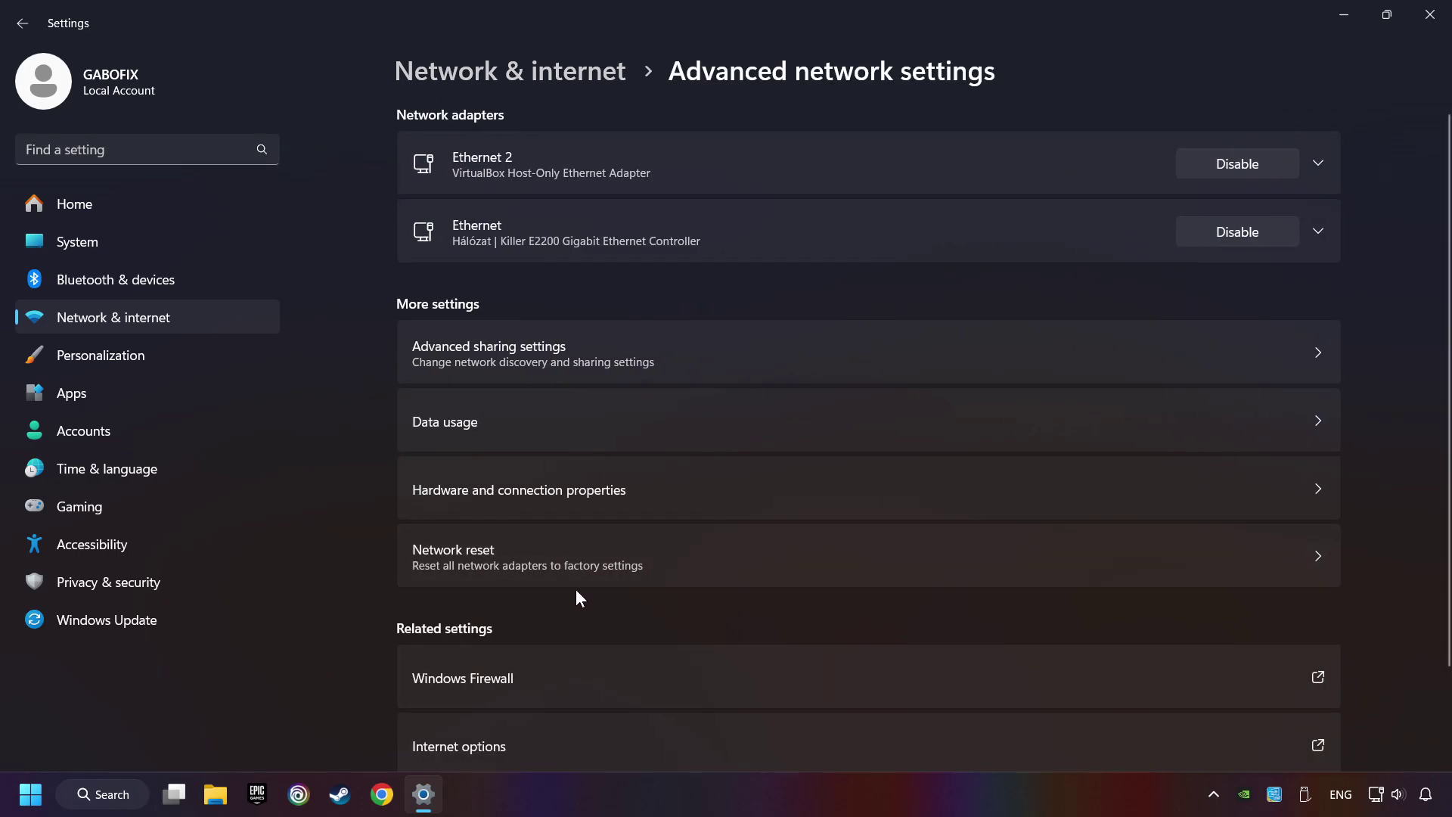
left_click(773, 557)
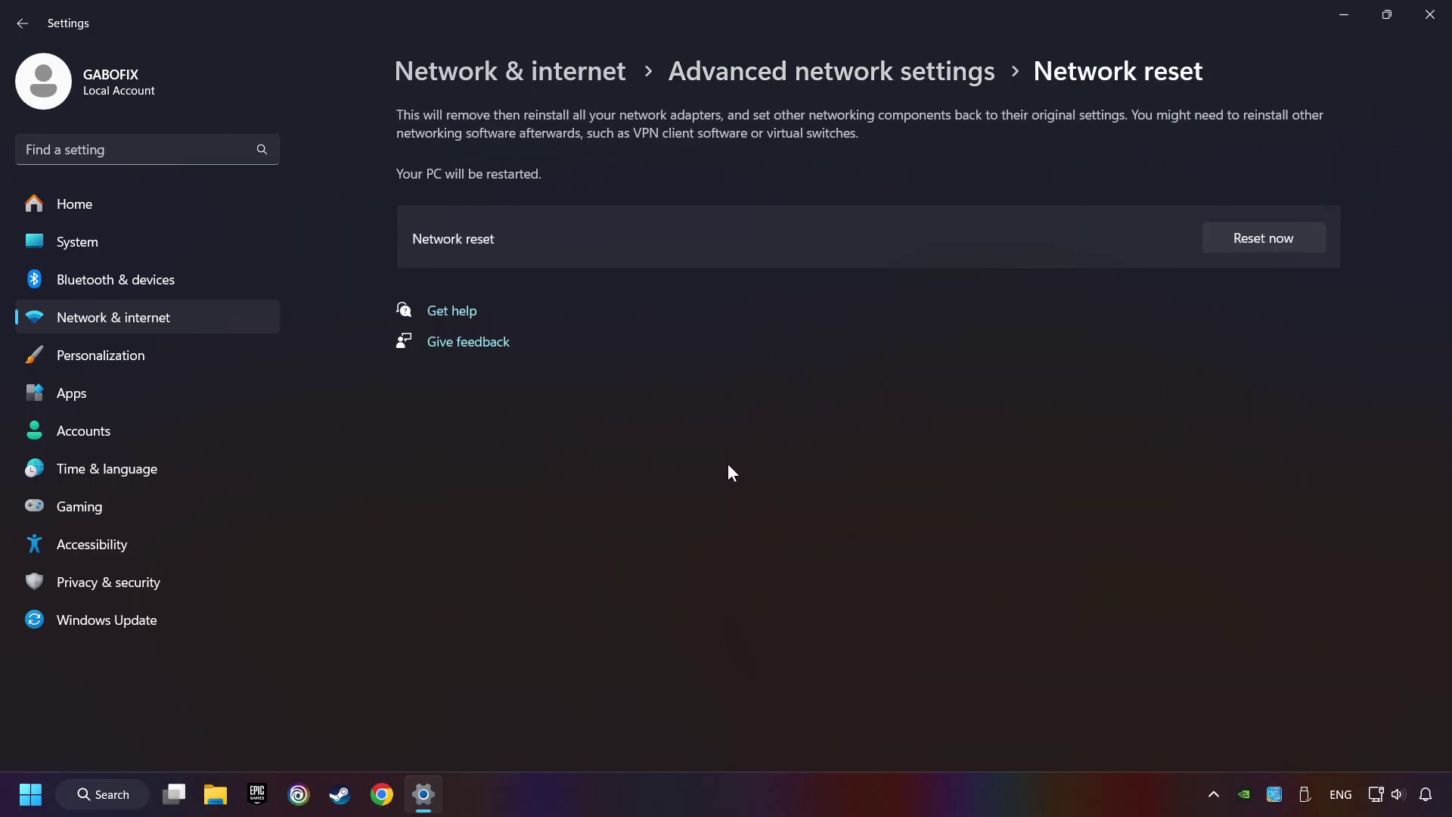
left_click(1273, 248)
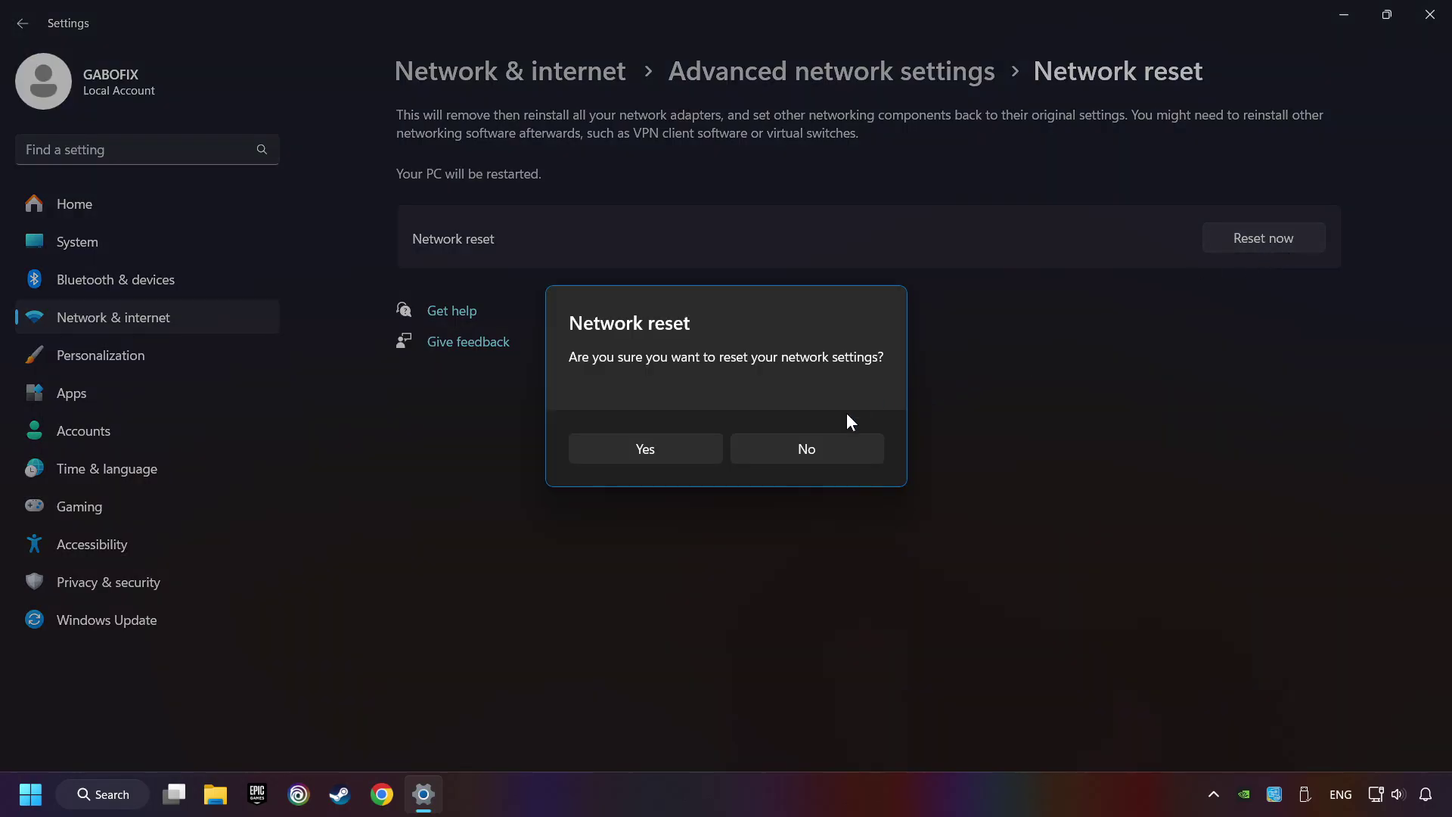
left_click(646, 455)
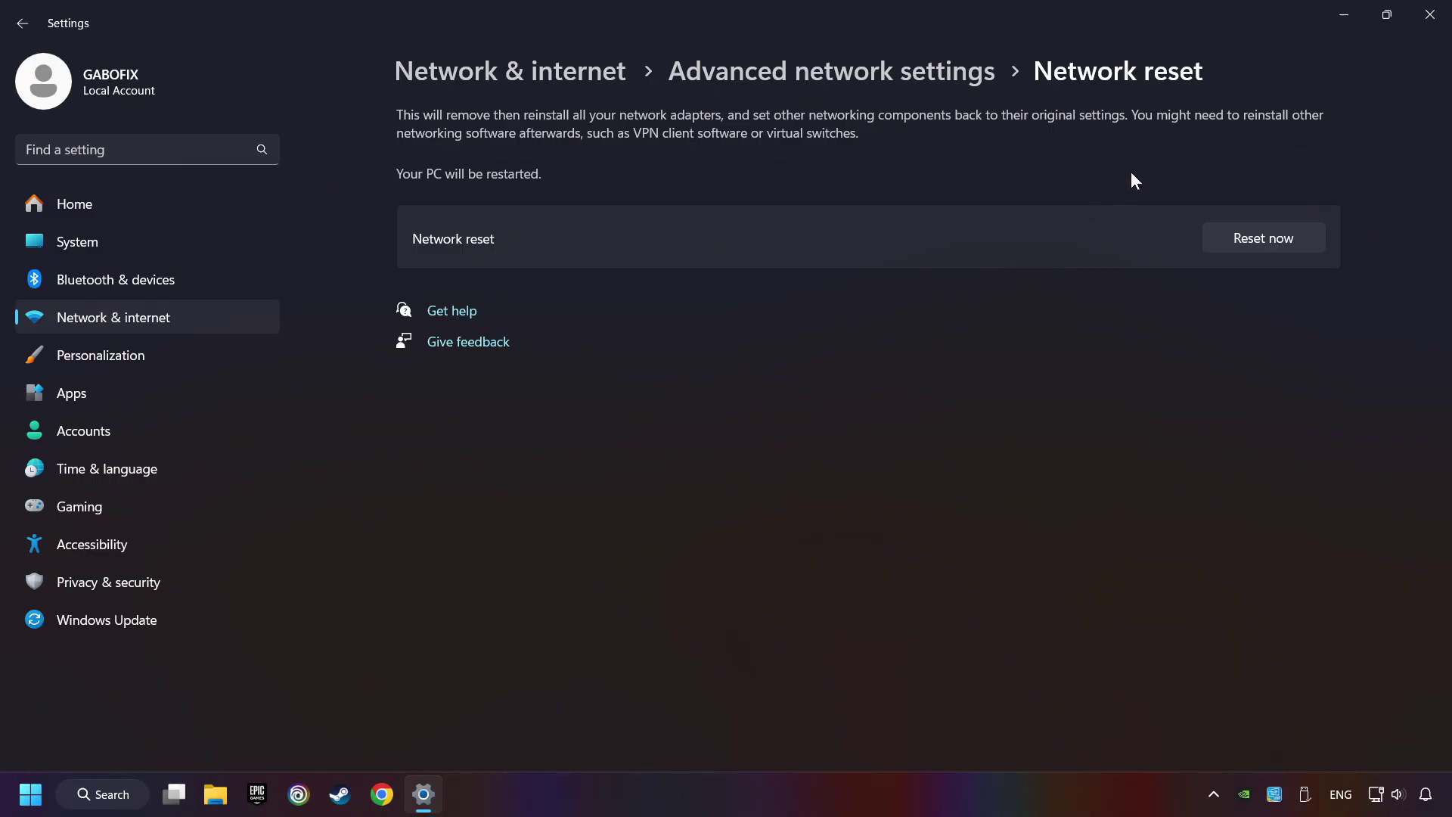
Close Settings, view the Start power menu, then launch Control Panel from a 'control panel' search
left_click(1429, 14)
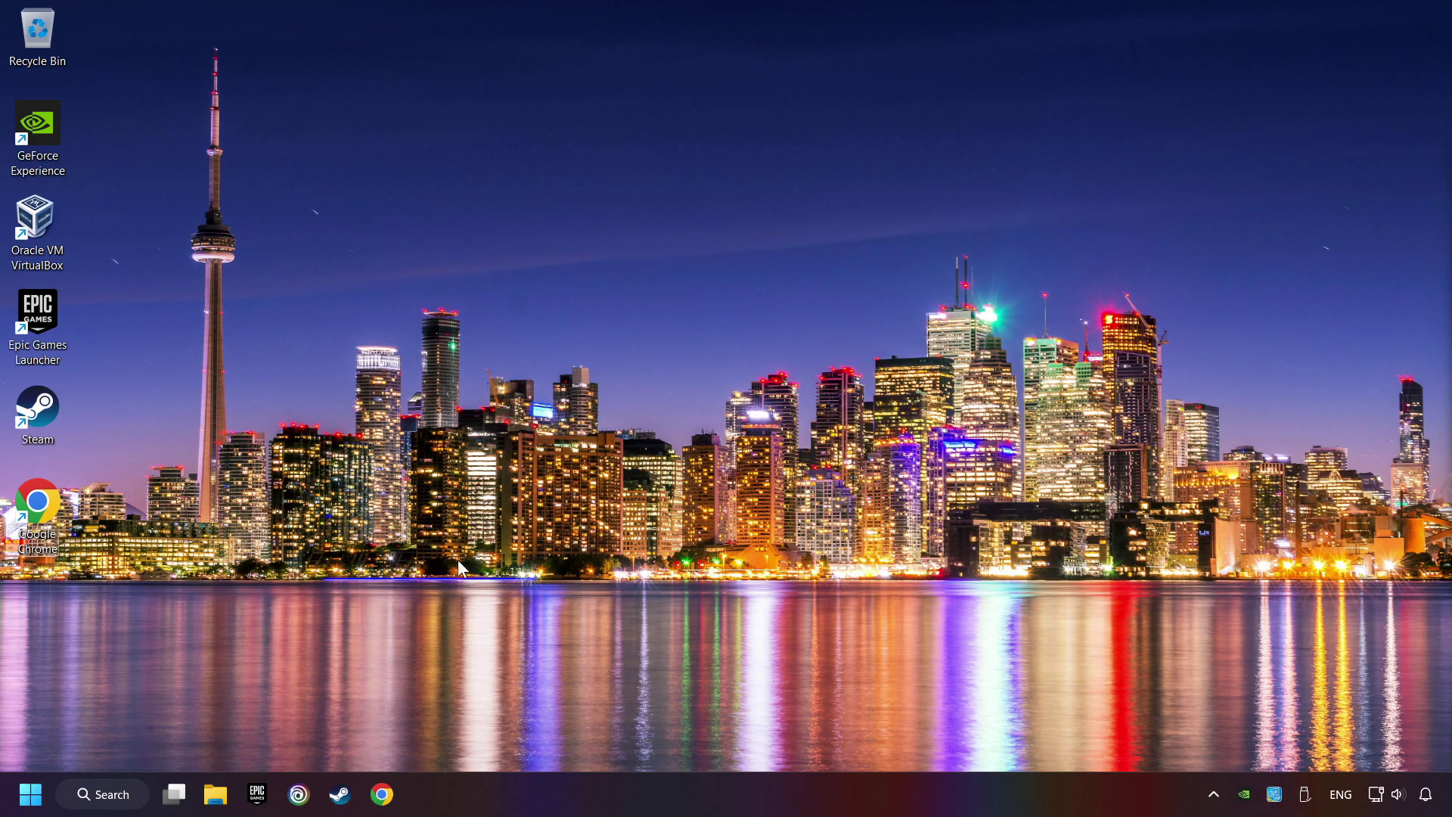
left_click(31, 795)
left_click(552, 731)
left_click(114, 794)
type("control panel")
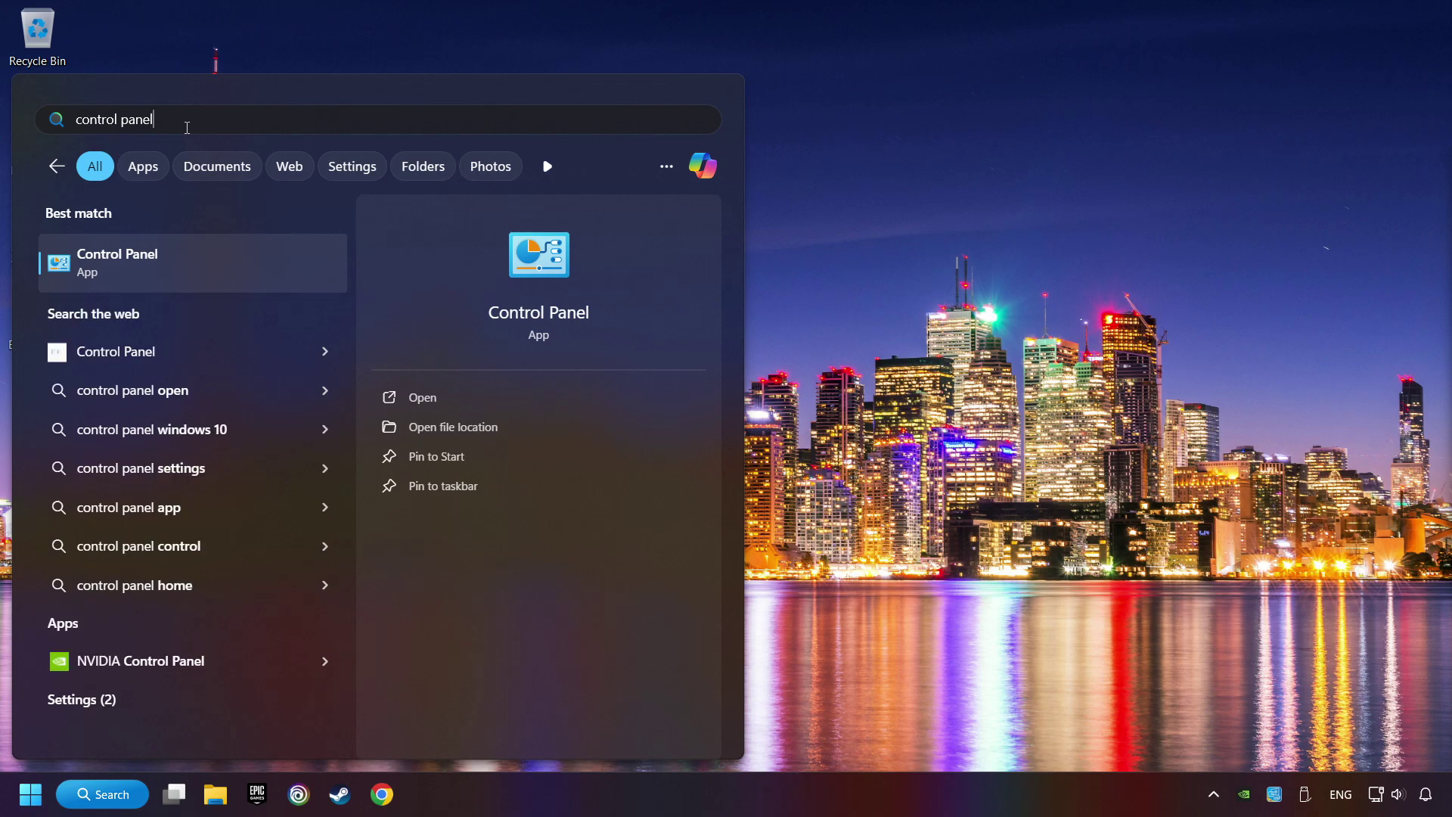
left_click(282, 268)
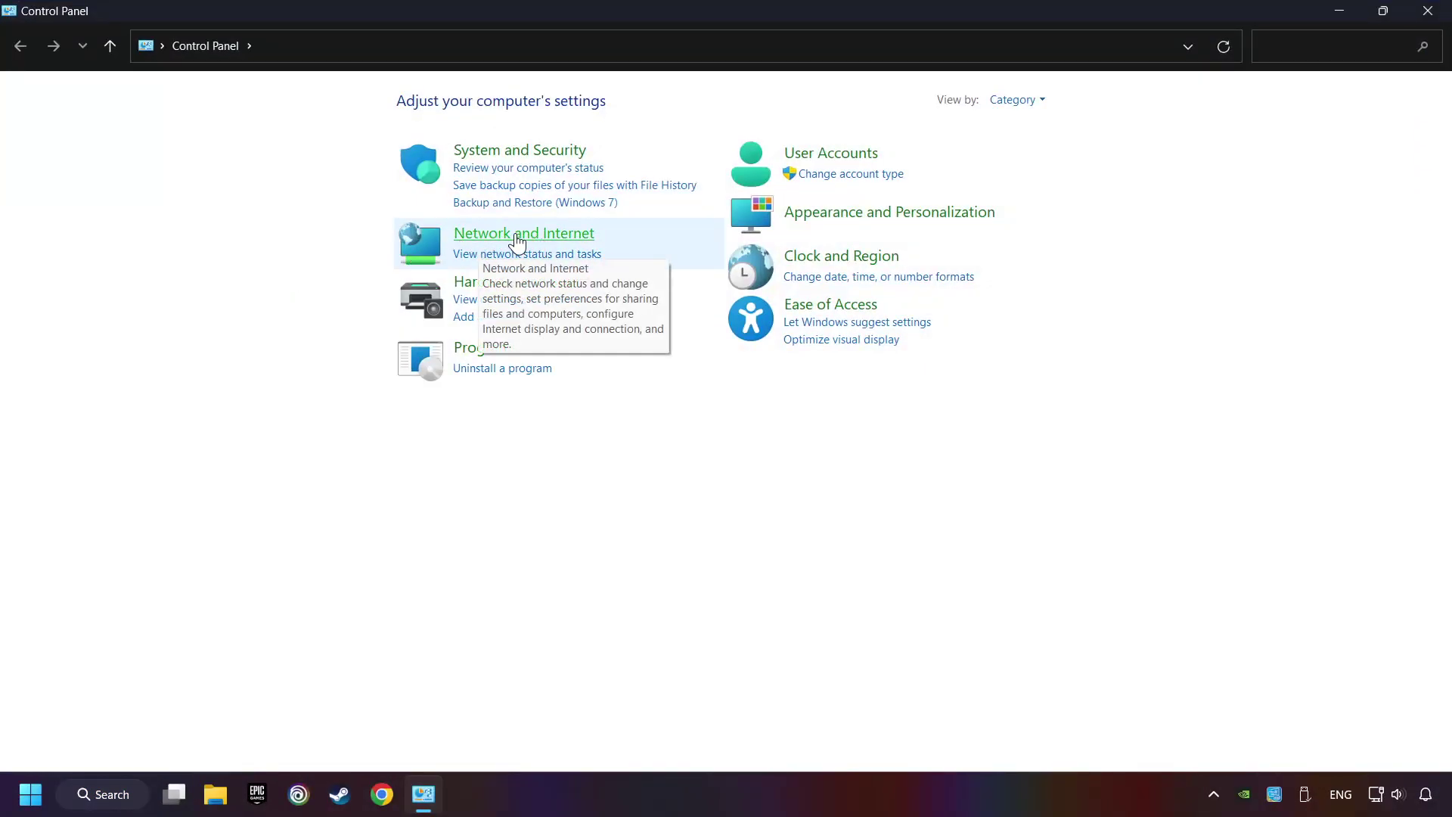
Open the Ethernet adapter's Properties via Network and Sharing Center > Change adapter settings
left_click(519, 236)
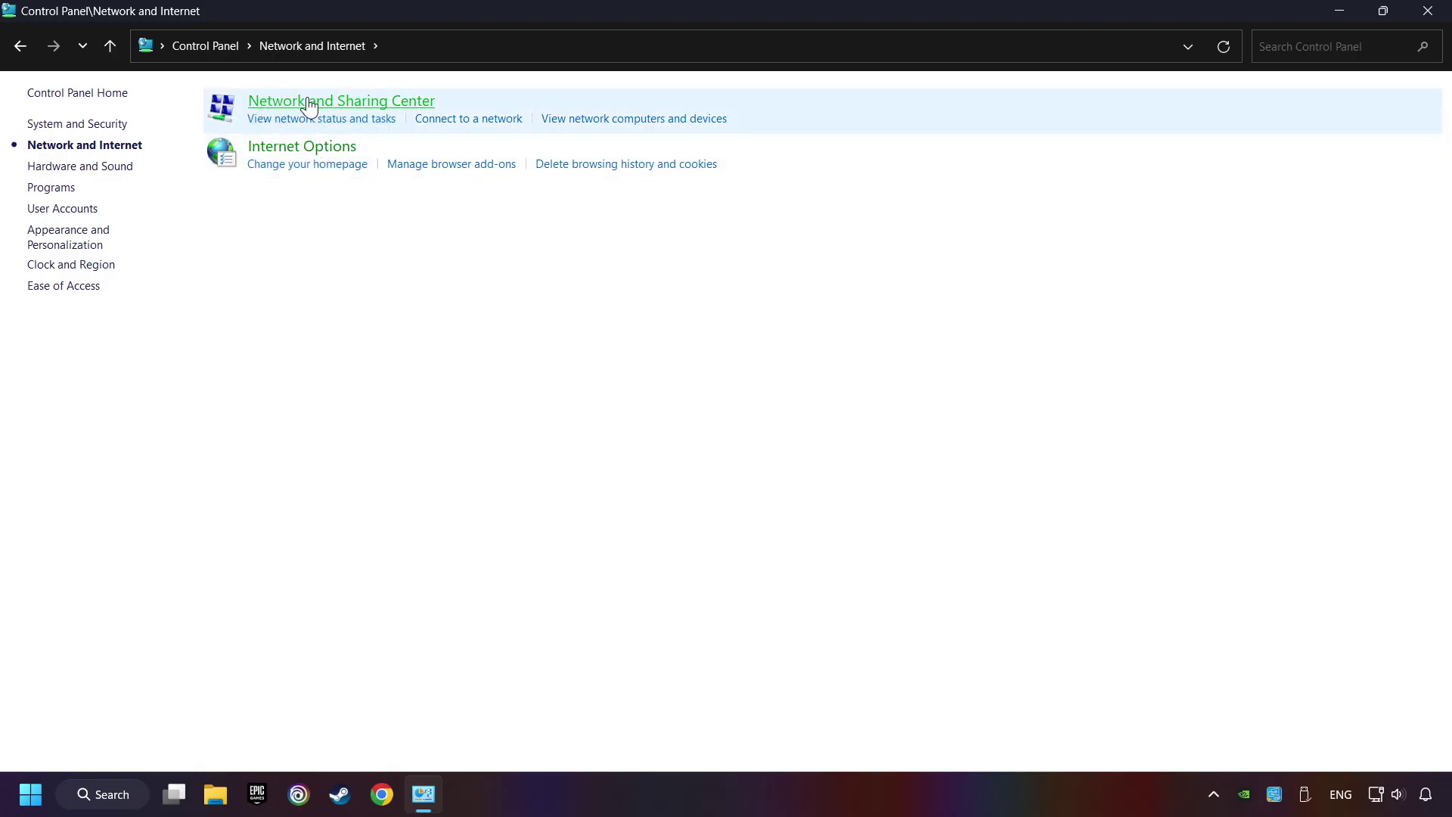
left_click(347, 104)
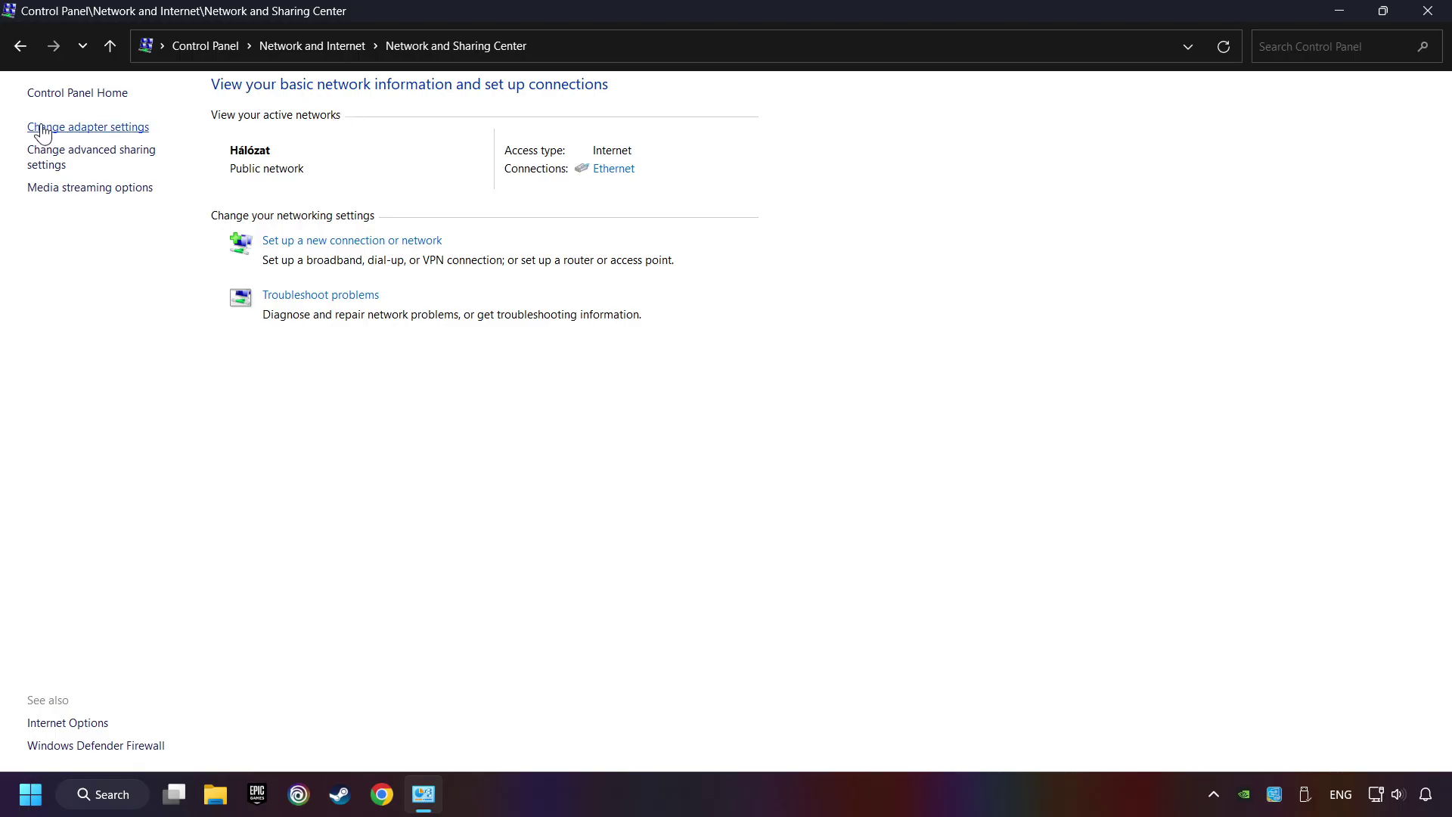
left_click(103, 128)
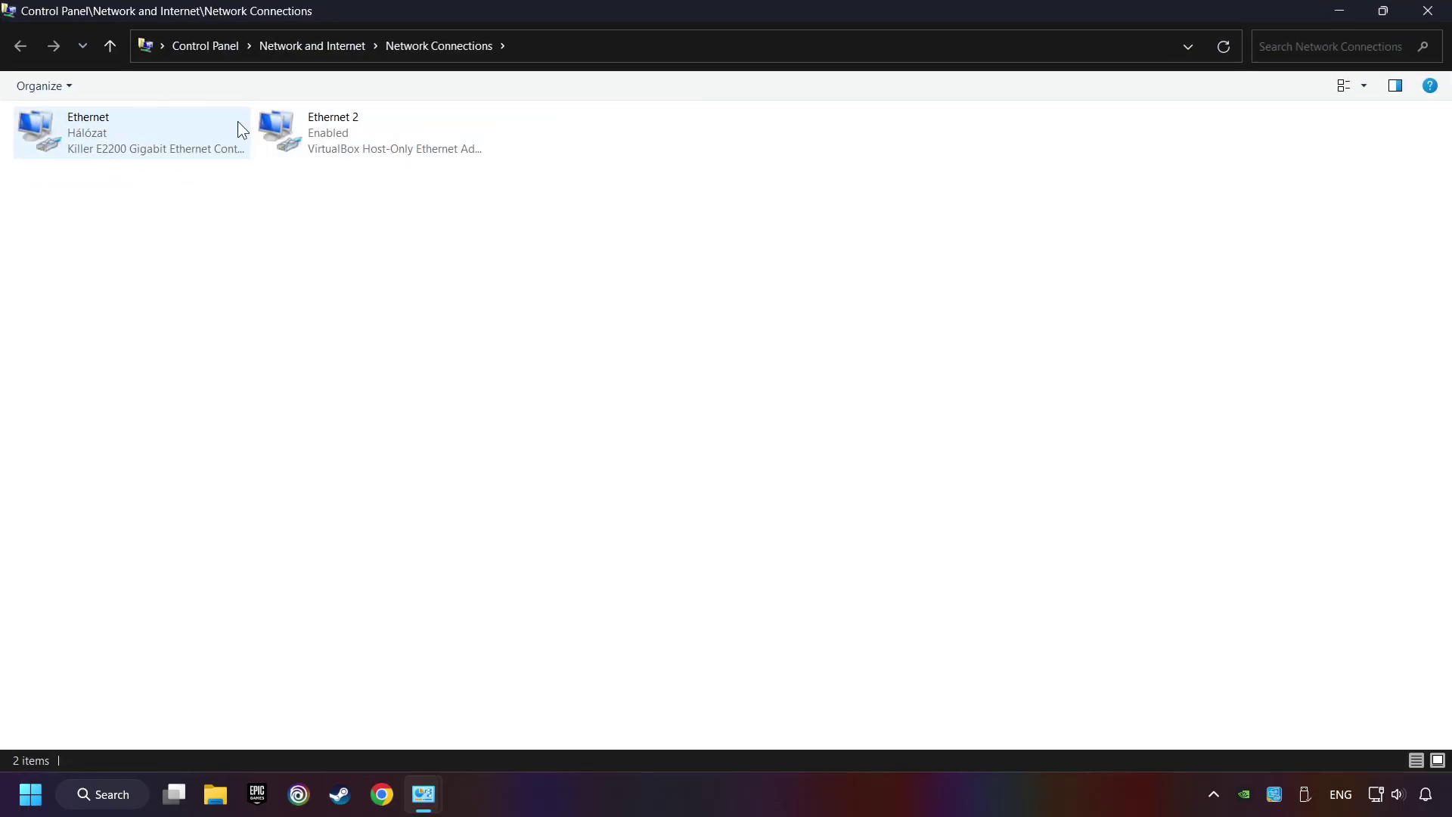
right_click(126, 130)
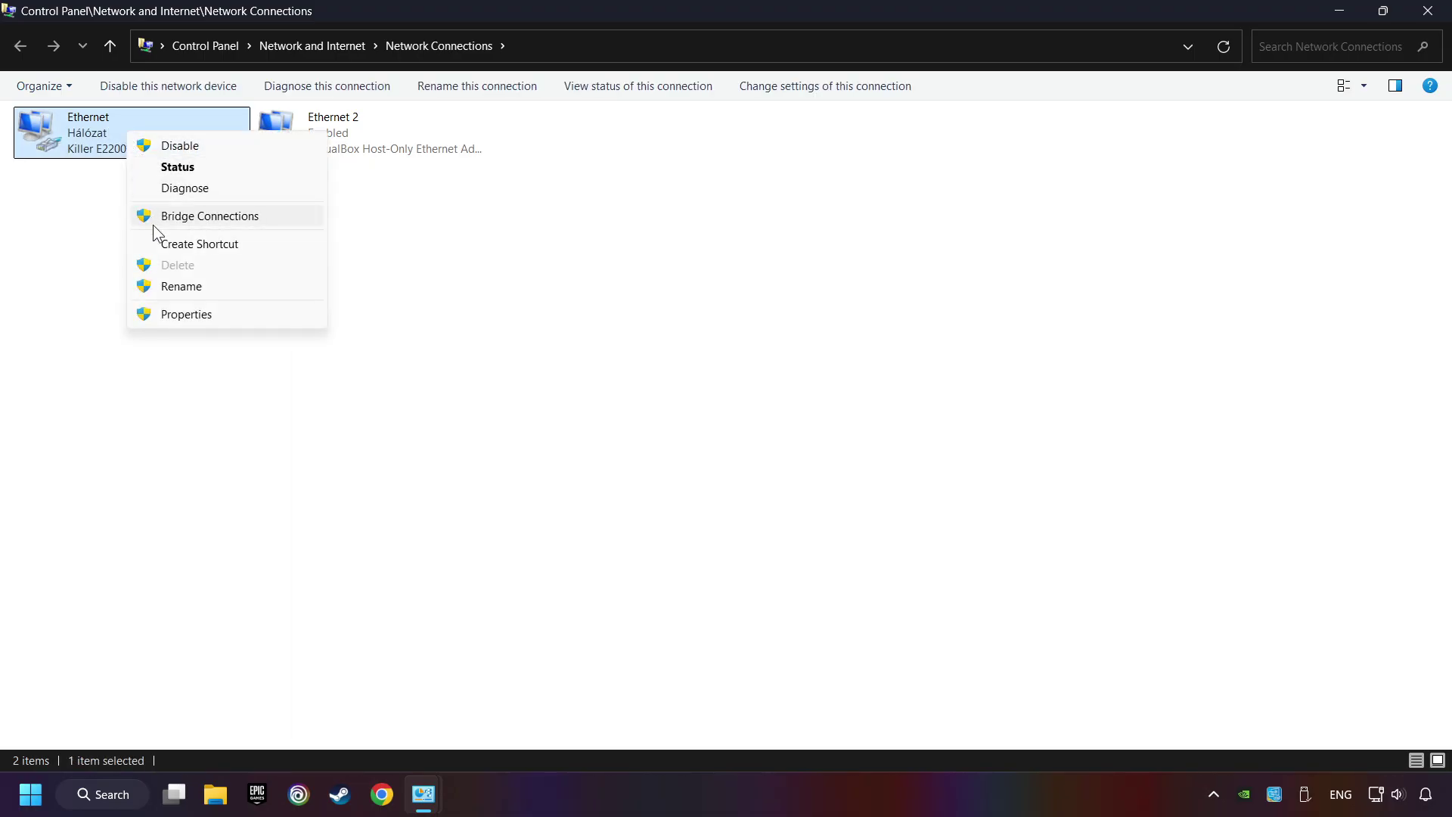
Set the Ethernet adapter's IPv4 DNS to 8.8.8.8 preferred and 8.8.4.4 alternate, then close both dialogs
left_click(260, 314)
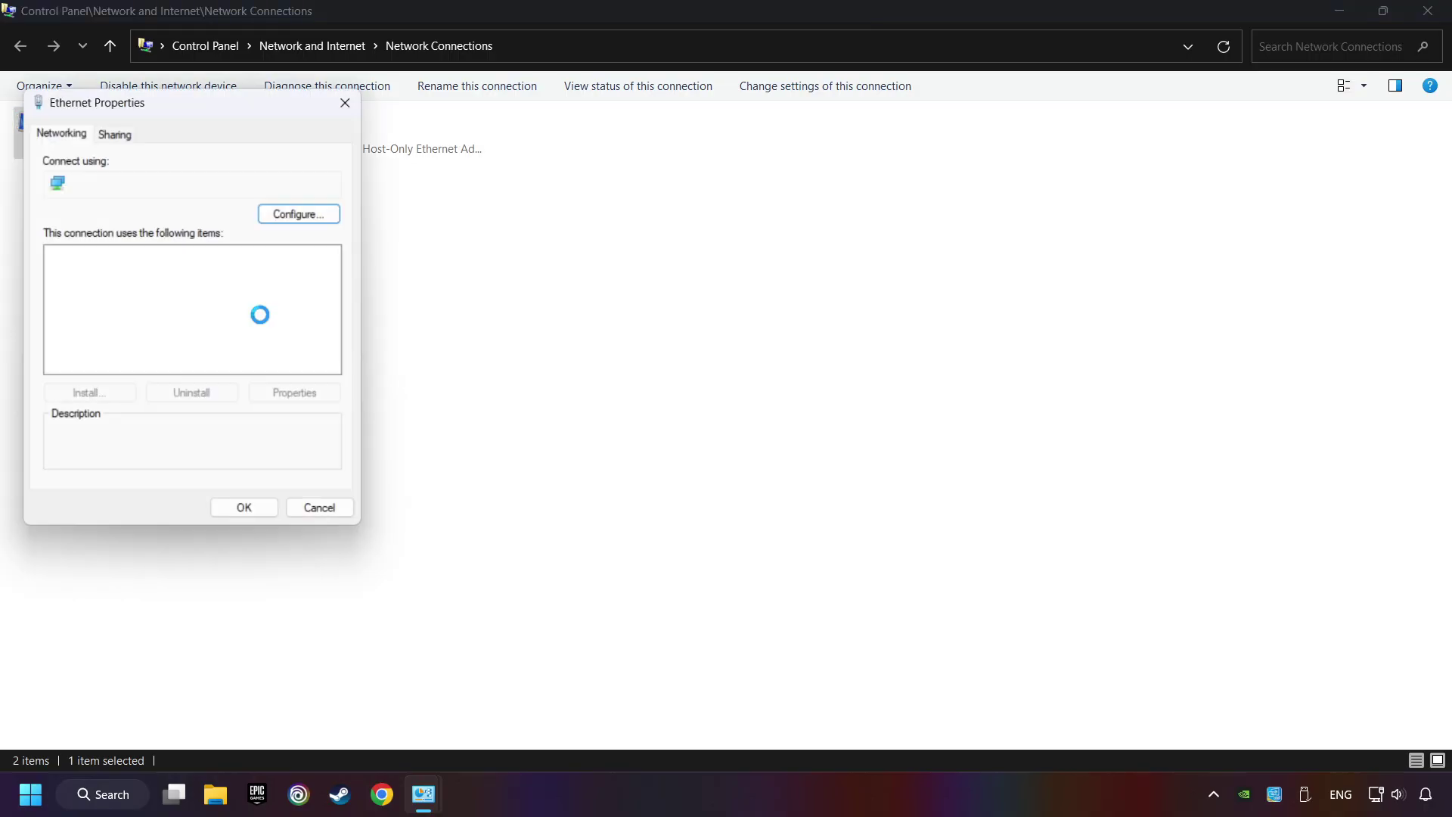
left_click_drag(185, 100, 643, 176)
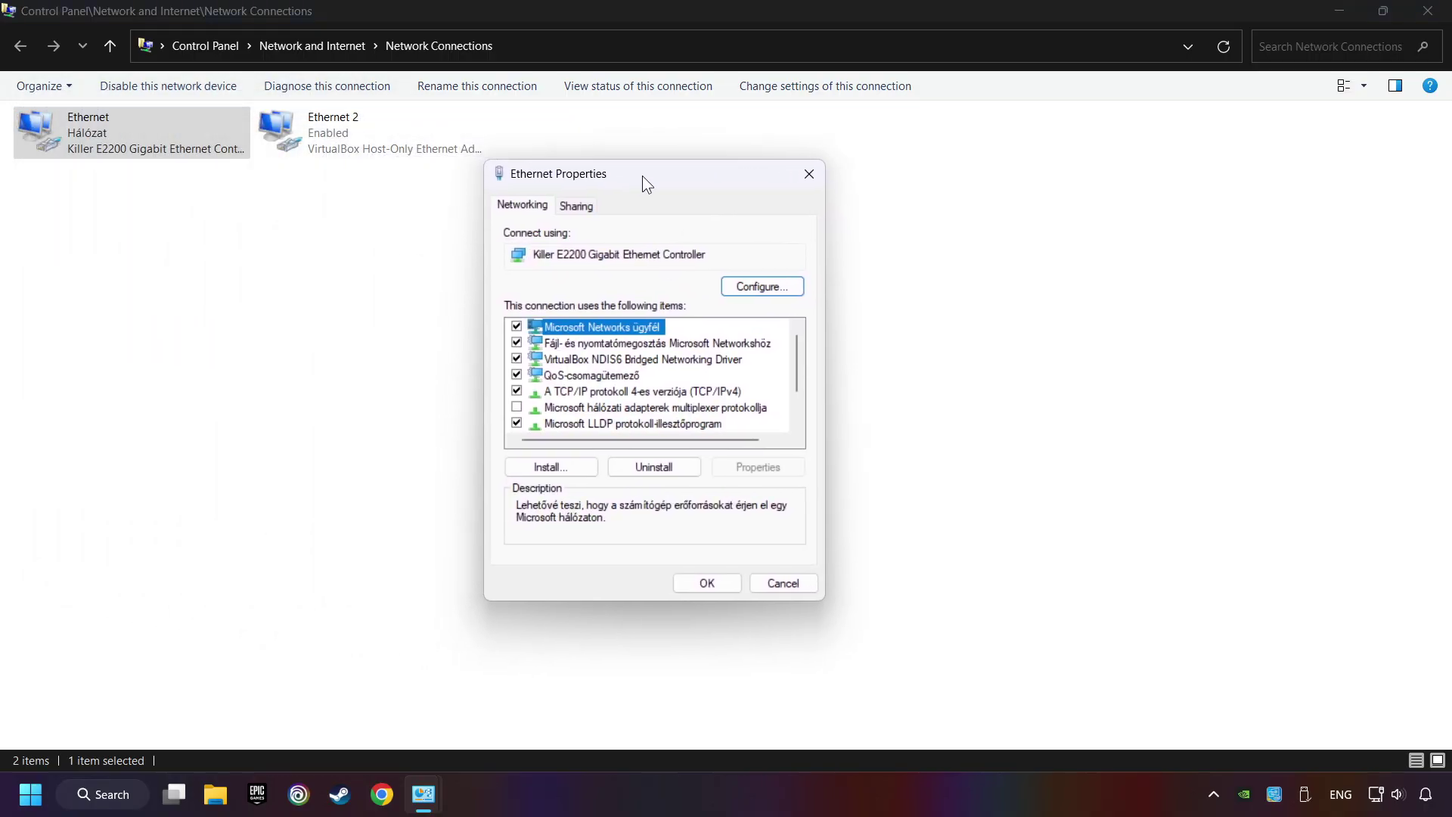
left_click(562, 391)
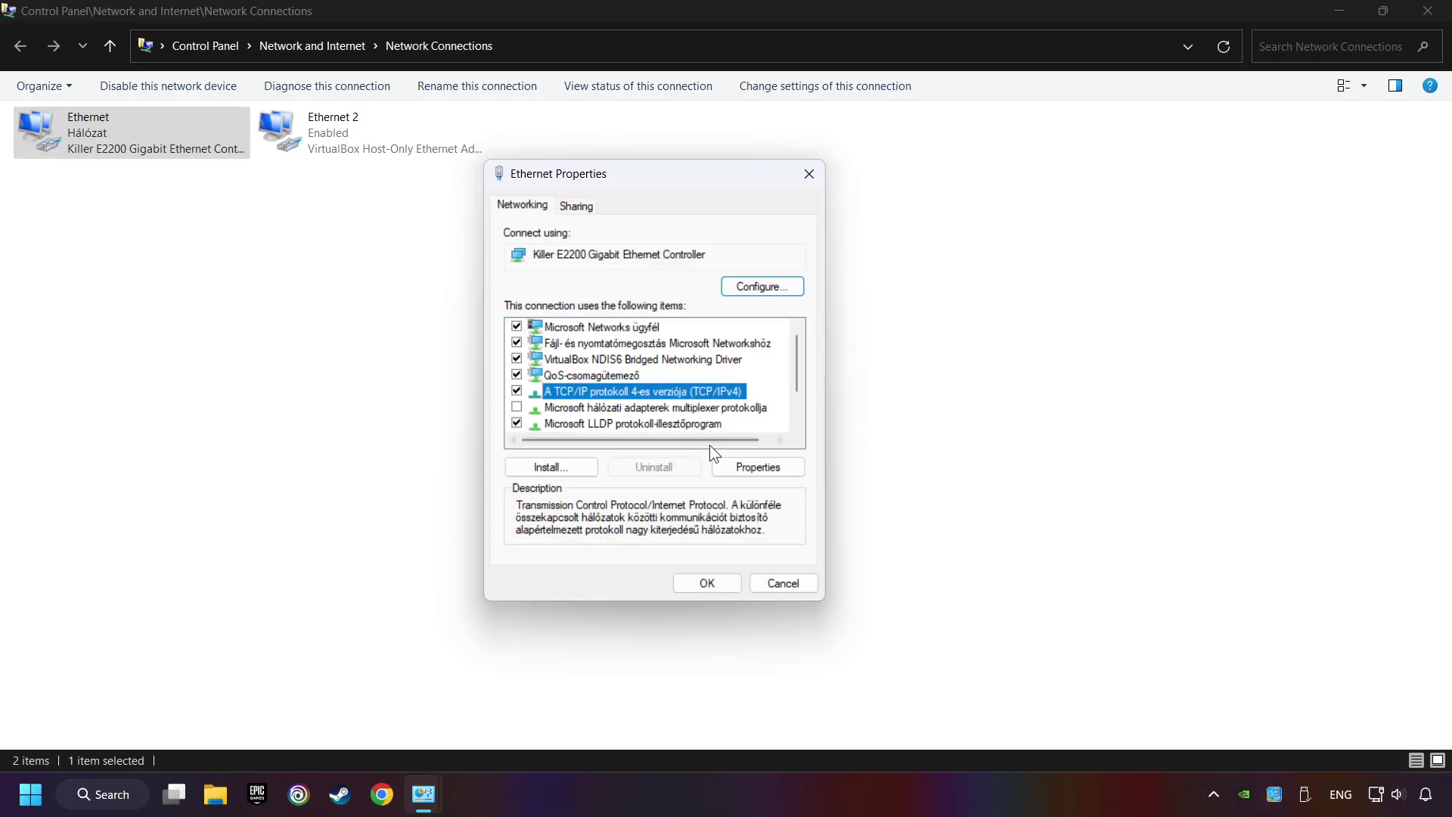
left_click(767, 471)
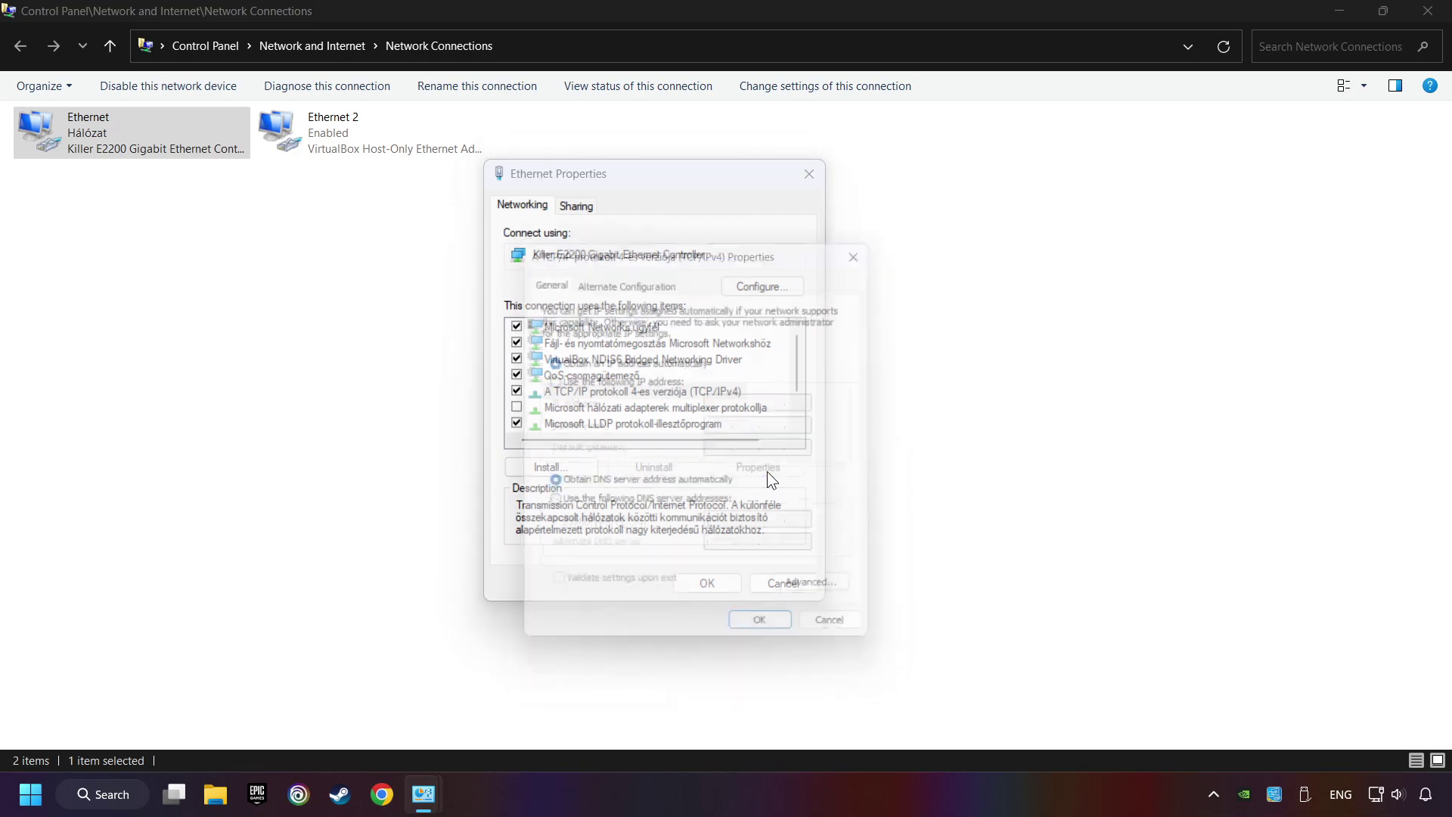
left_click_drag(737, 243, 696, 179)
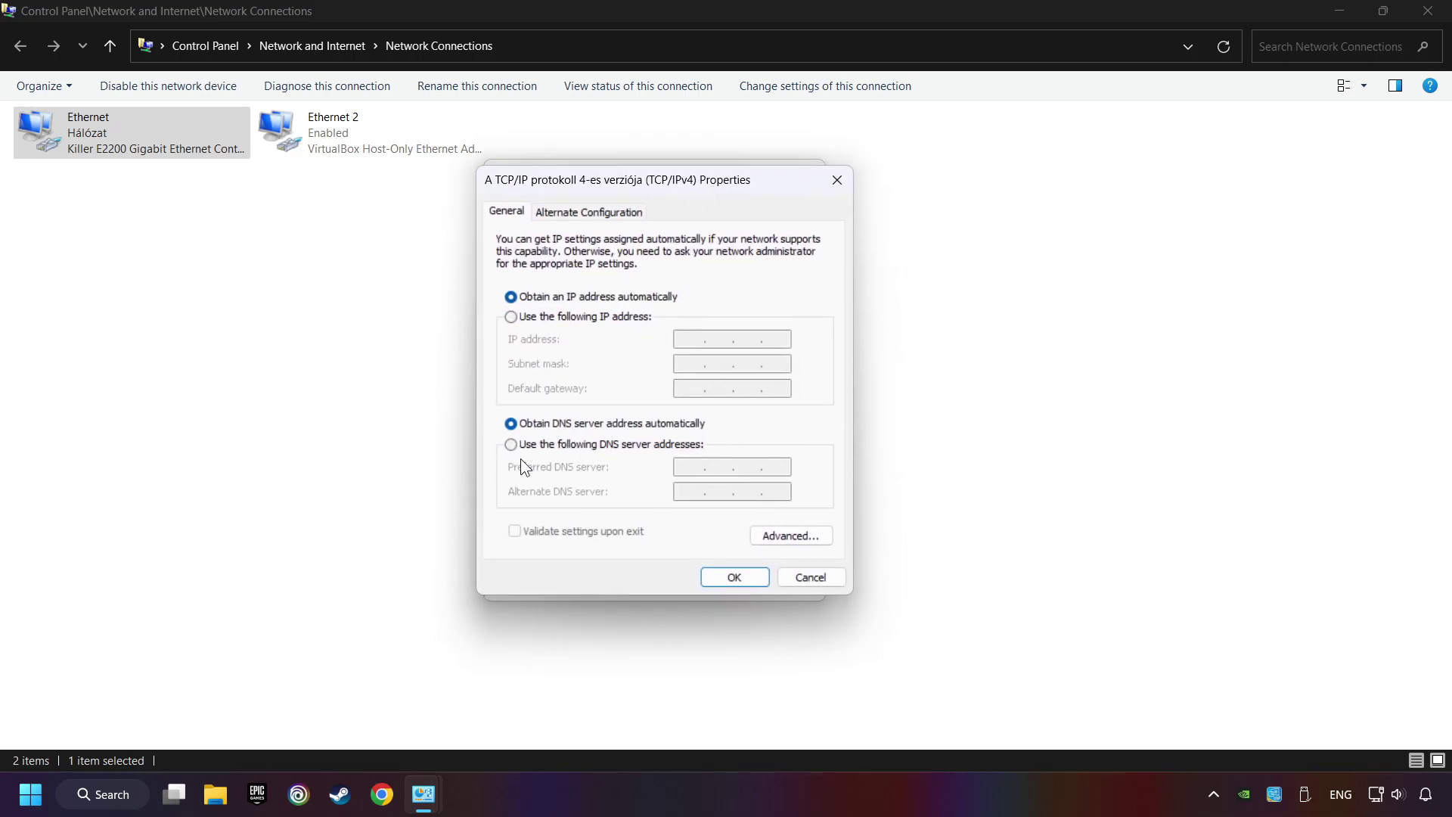
left_click(510, 448)
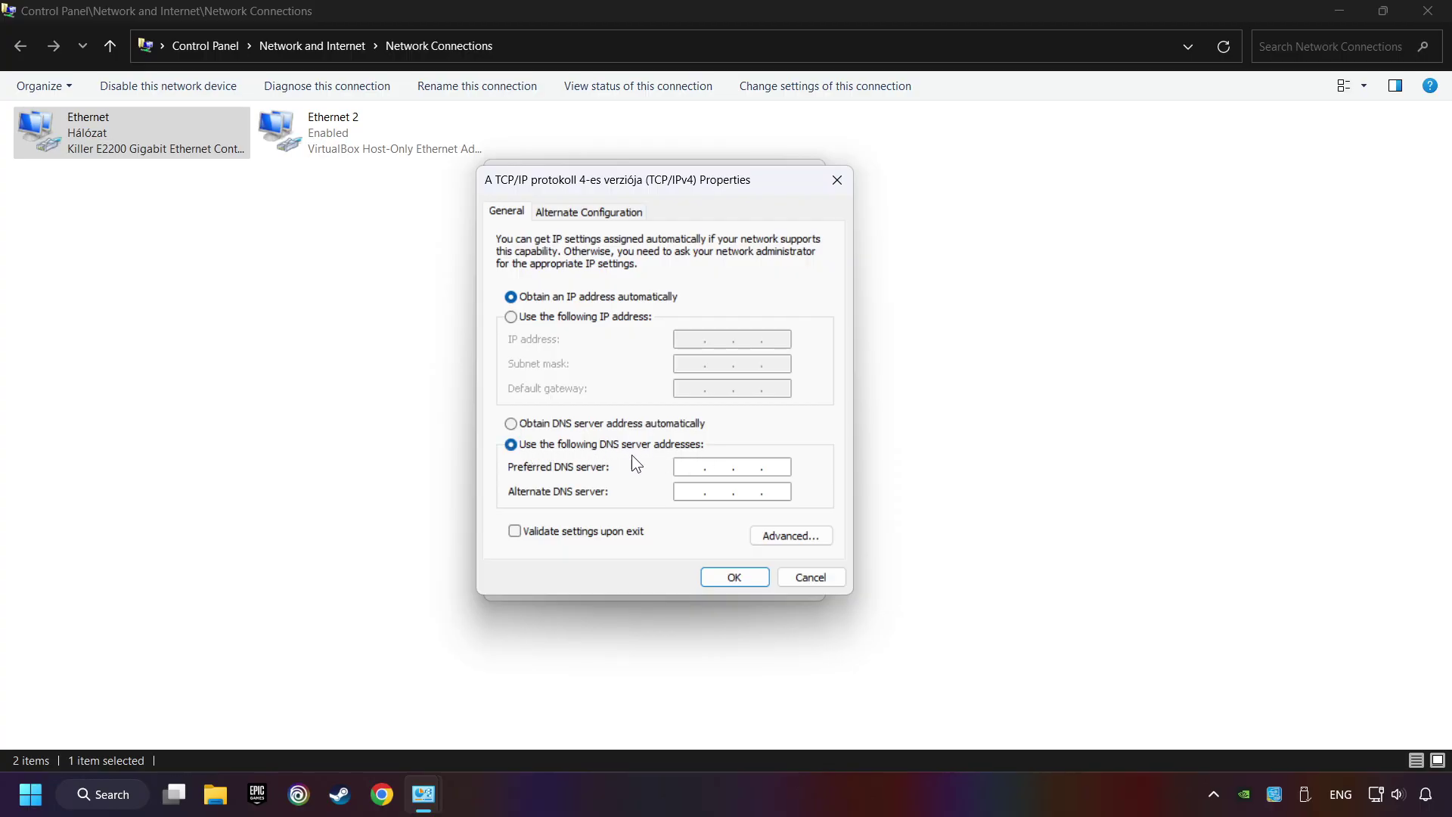
type("8.8.")
type("8.8")
type("8.8")
type(".4.4")
left_click(734, 576)
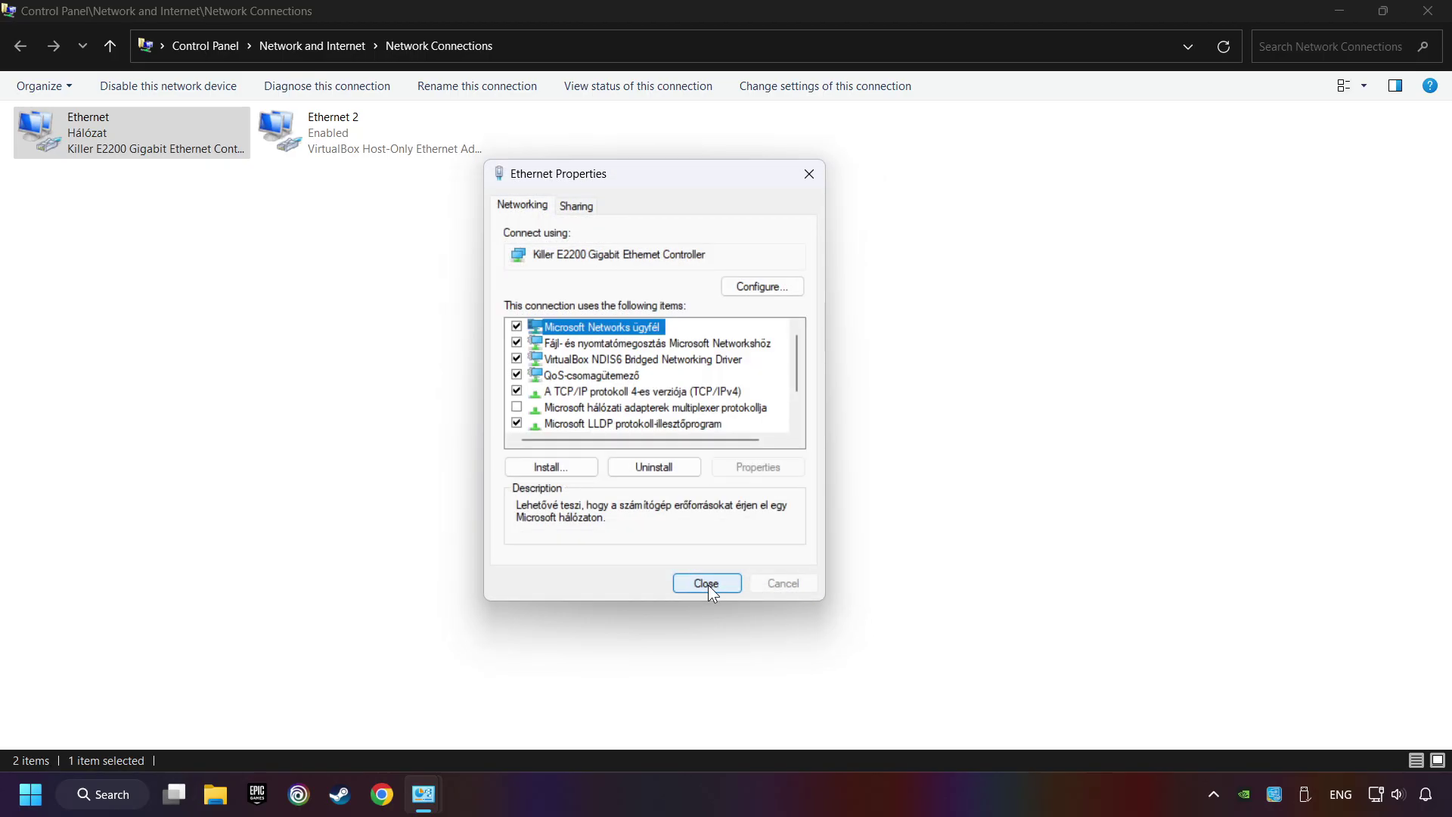
left_click(707, 583)
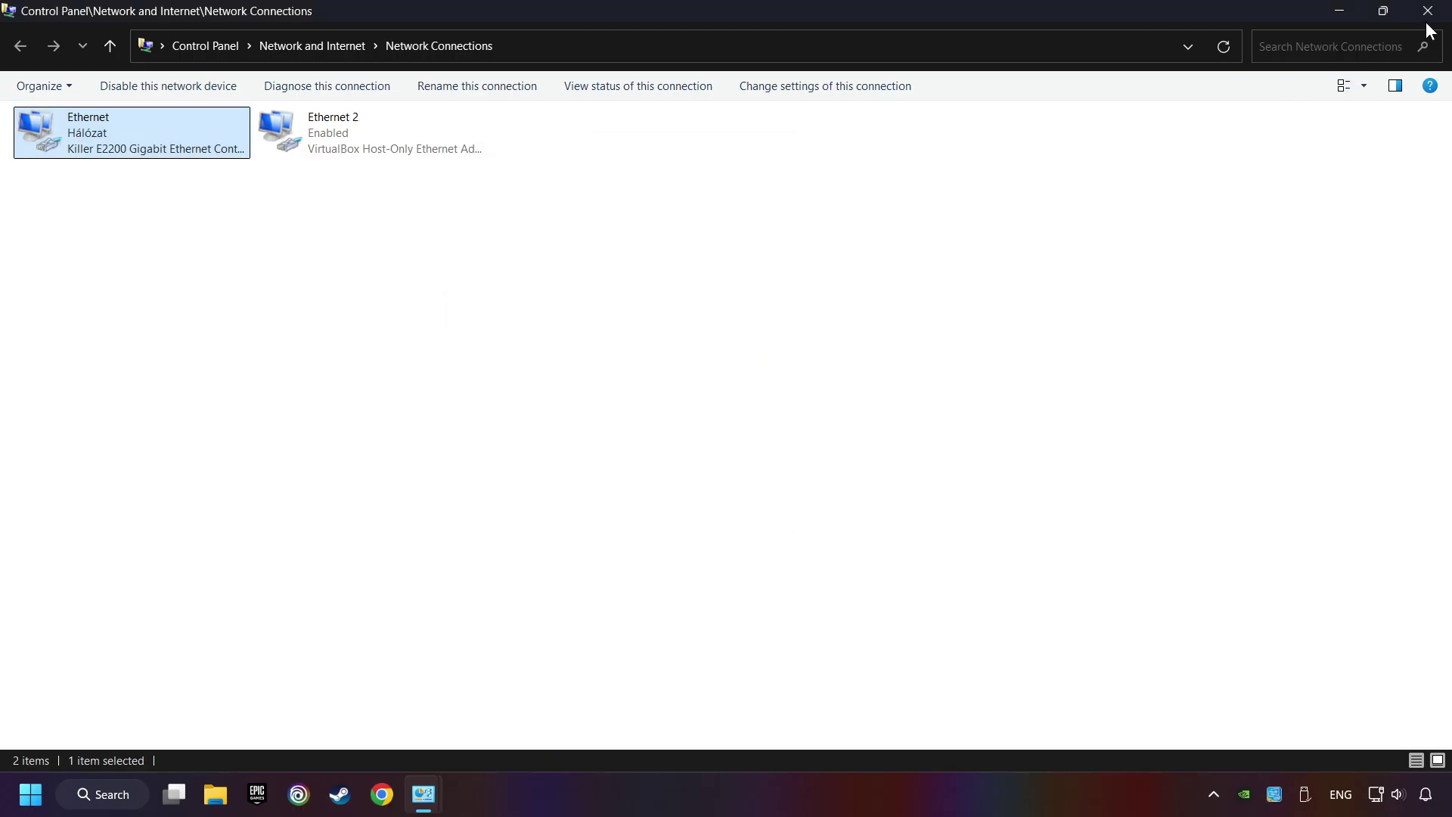